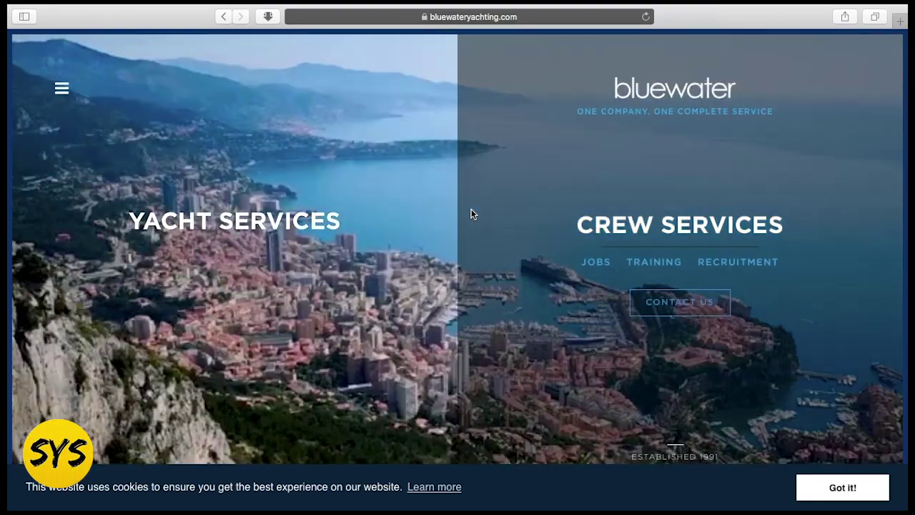
- Accept the cookie banner and go to Crew Services > JOBS, listing 154 crew jobs
mouse_move(397, 201)
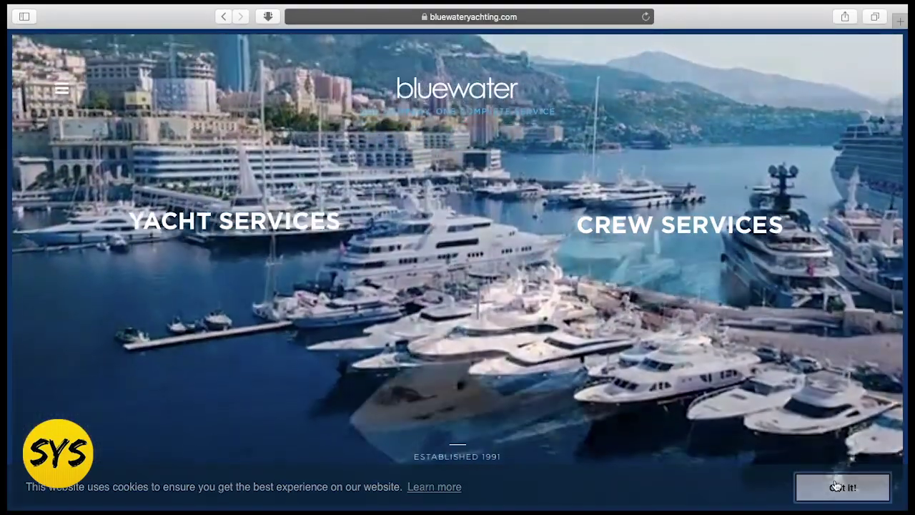
click(836, 486)
mouse_move(592, 398)
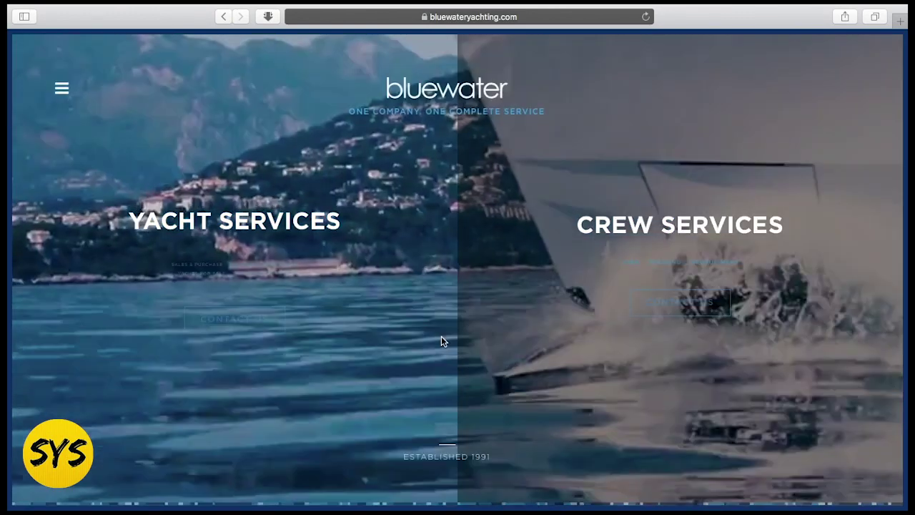
mouse_move(438, 340)
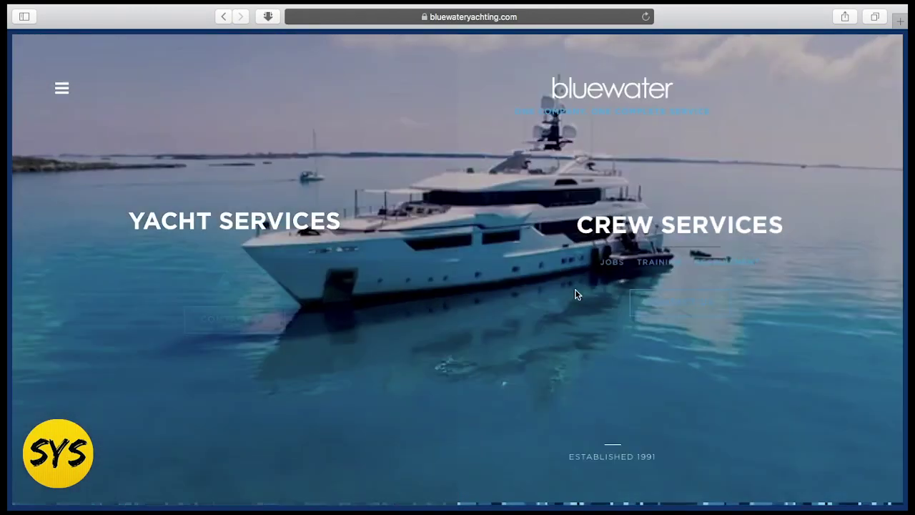
mouse_move(588, 282)
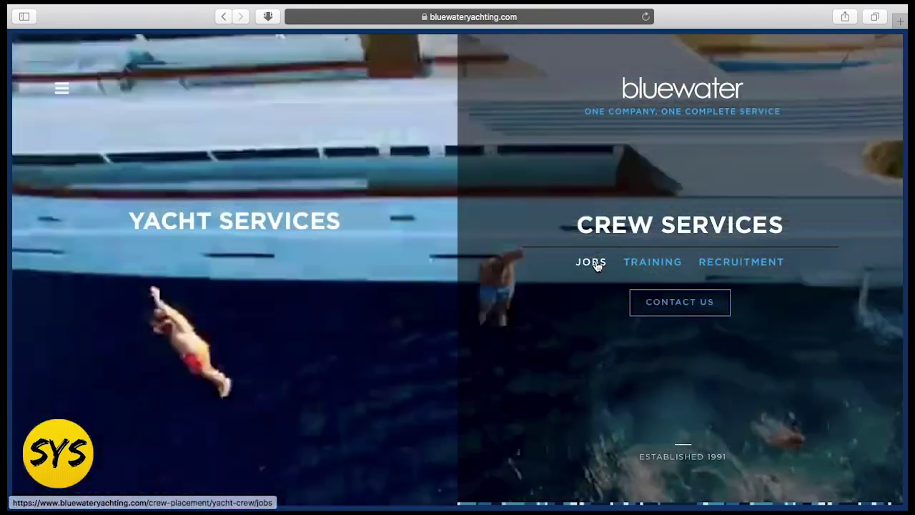
click(596, 263)
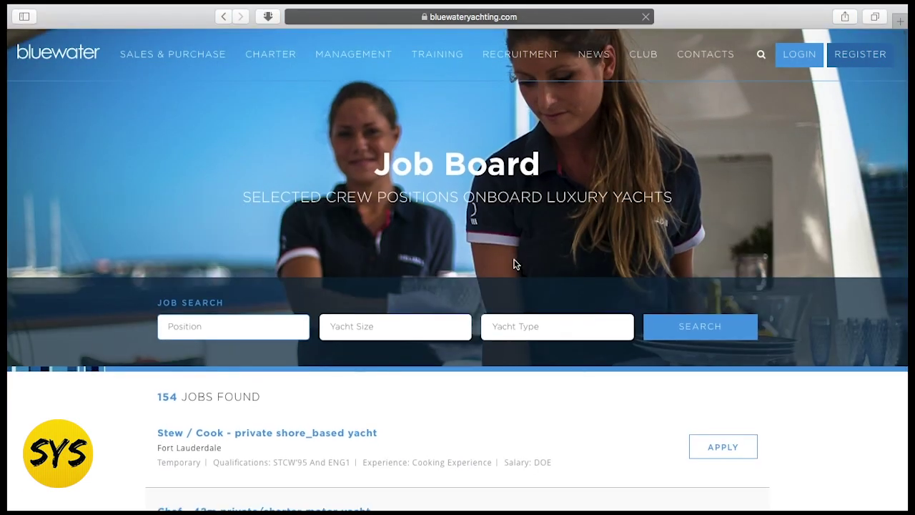
- Skim the Job Board listings, then begin registering a new account from the header
scroll(513, 265, down, 3)
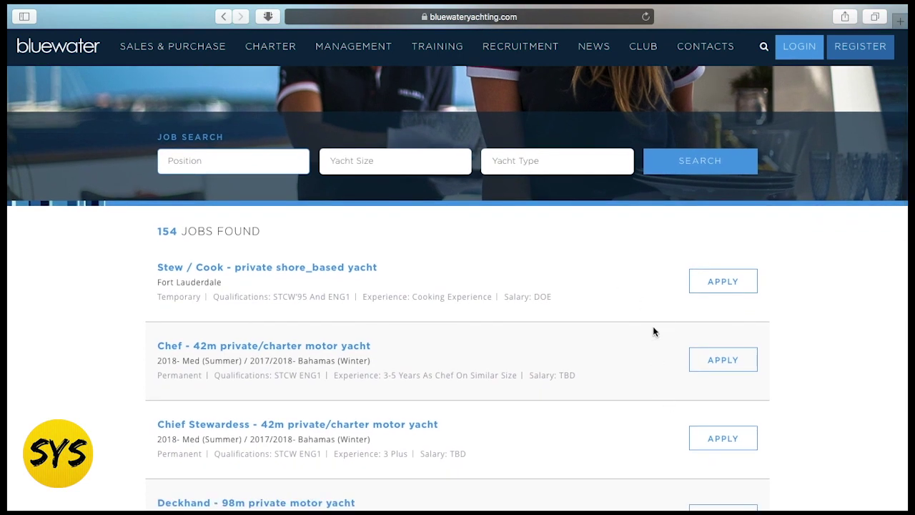
scroll(511, 372, up, 5)
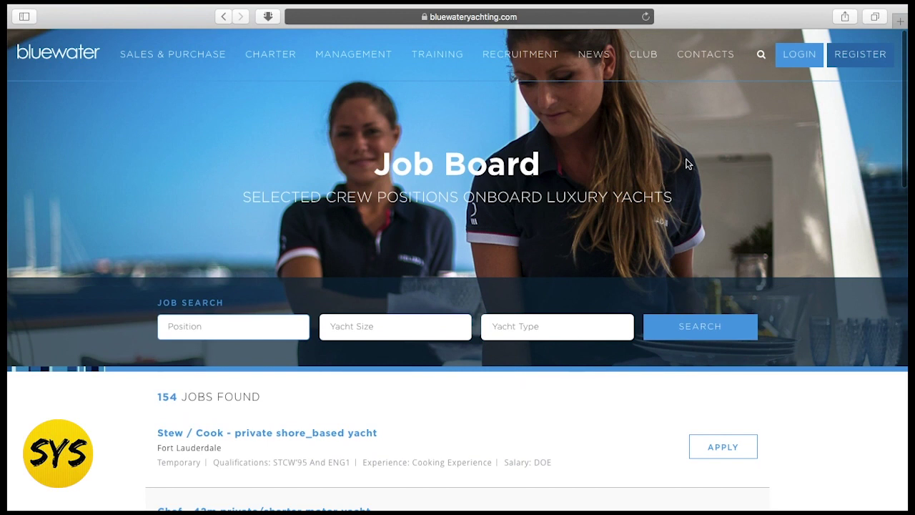
click(863, 59)
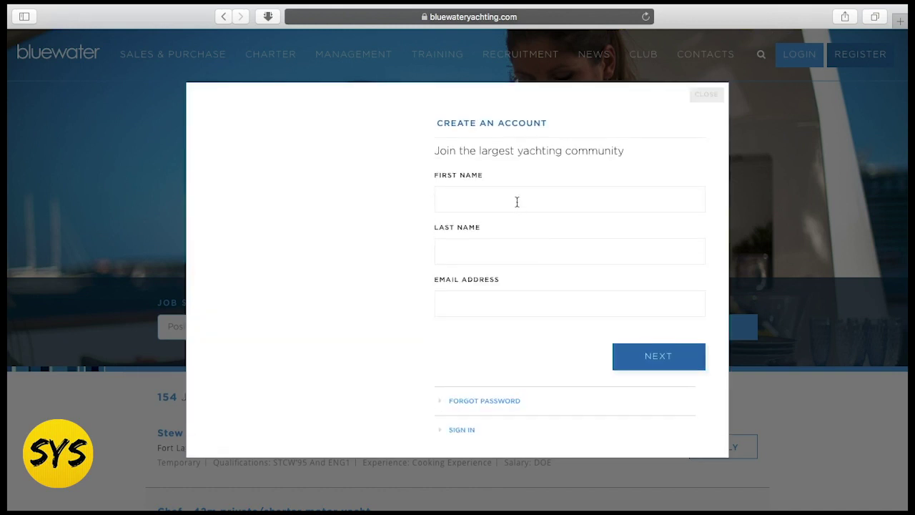
- Enter the account holder's first name, last name and e-mail address, and continue
click(517, 202)
text(Jake)
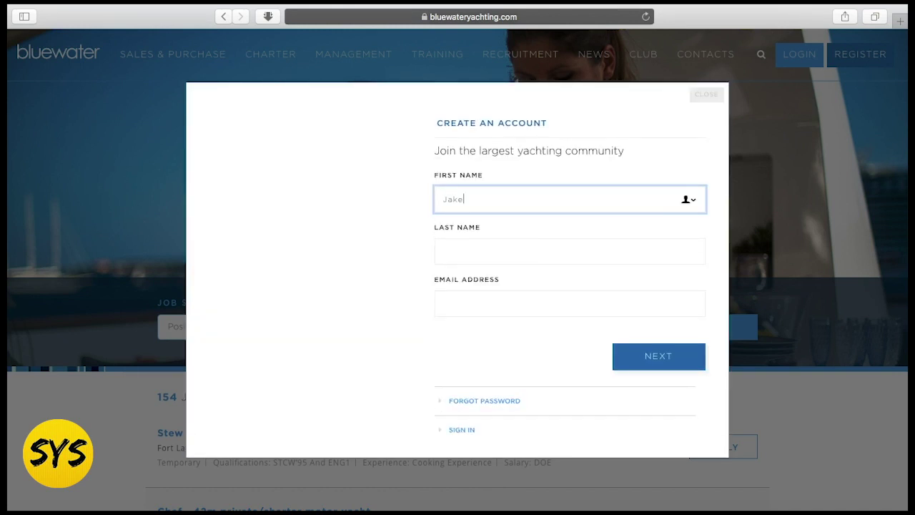
click(500, 251)
text(SYS)
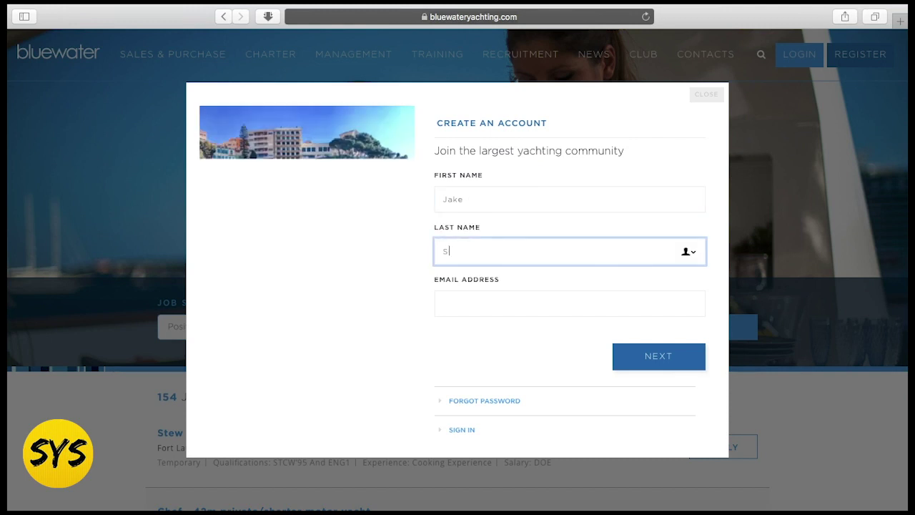
click(466, 308)
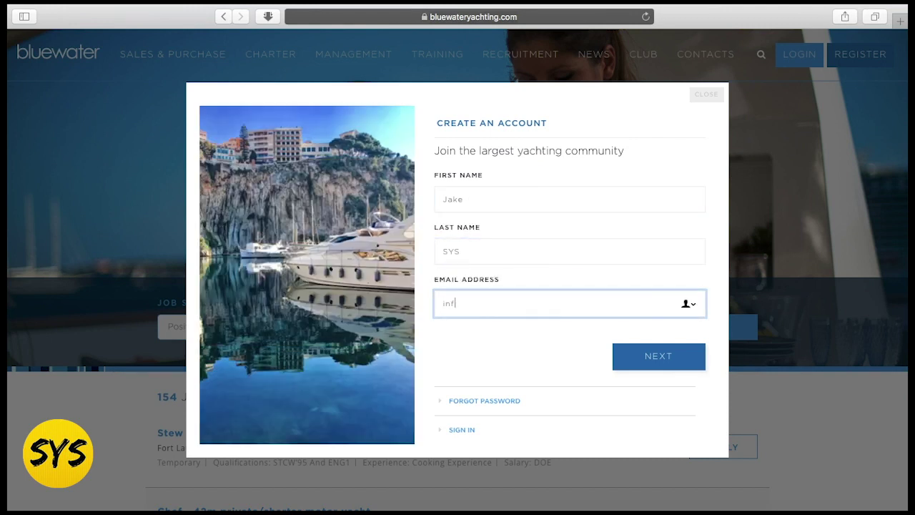
click(650, 355)
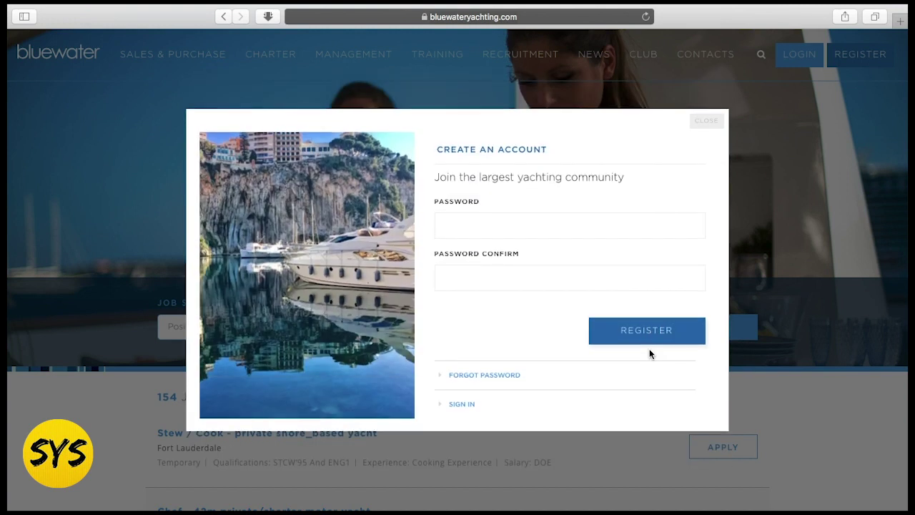
- Set and confirm the account password and submit the registration
click(548, 229)
text(••)
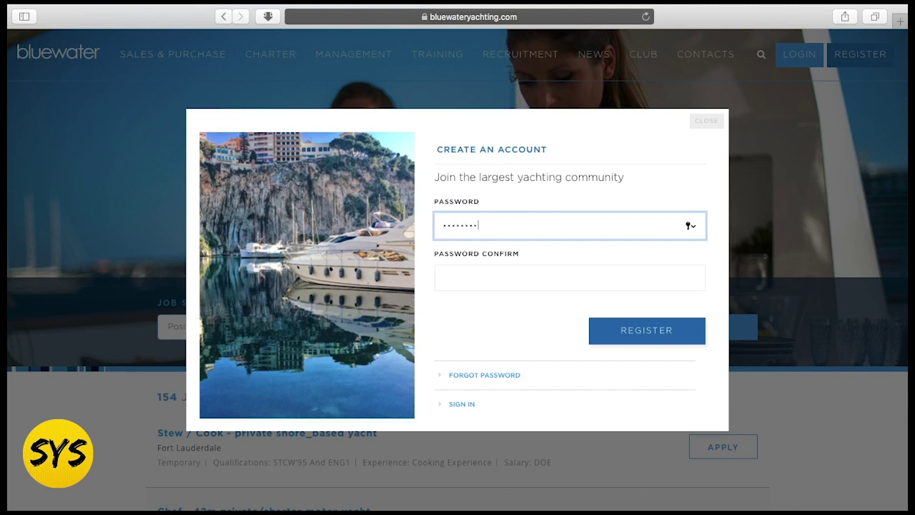
text(••••••••••)
click(540, 272)
text(••••••••••)
click(650, 330)
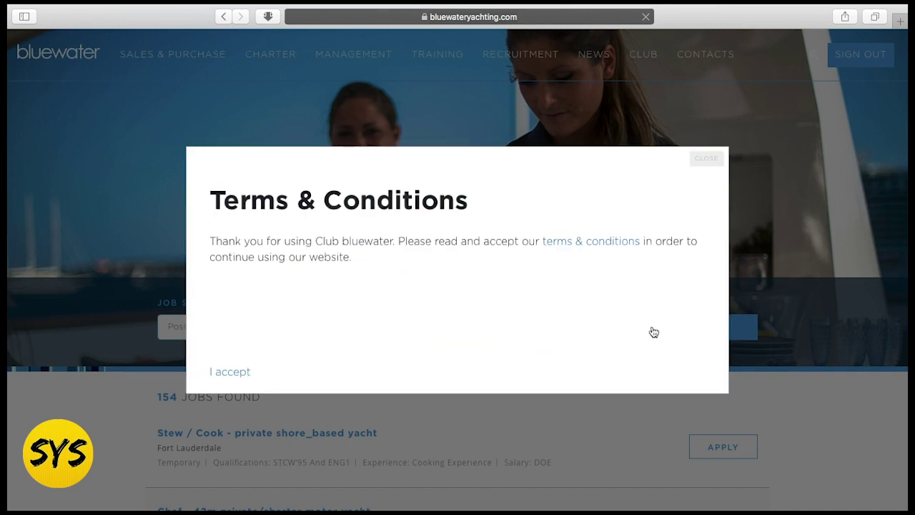
- Accept the terms, then go via Recruitment > Looking For Work to My Account
click(234, 373)
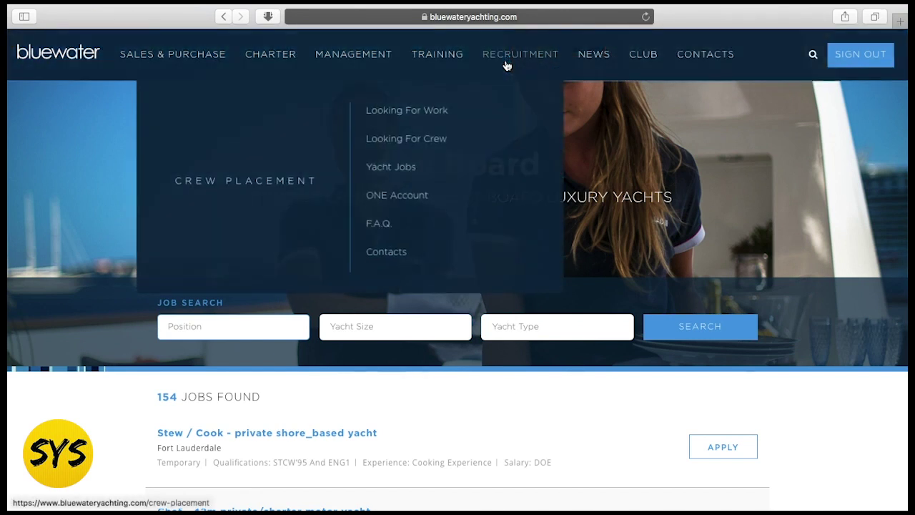
mouse_move(493, 62)
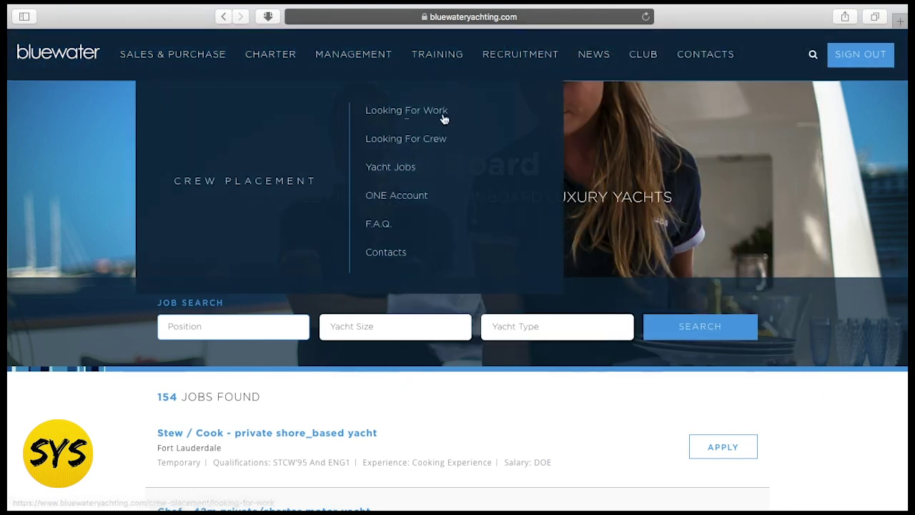
click(436, 114)
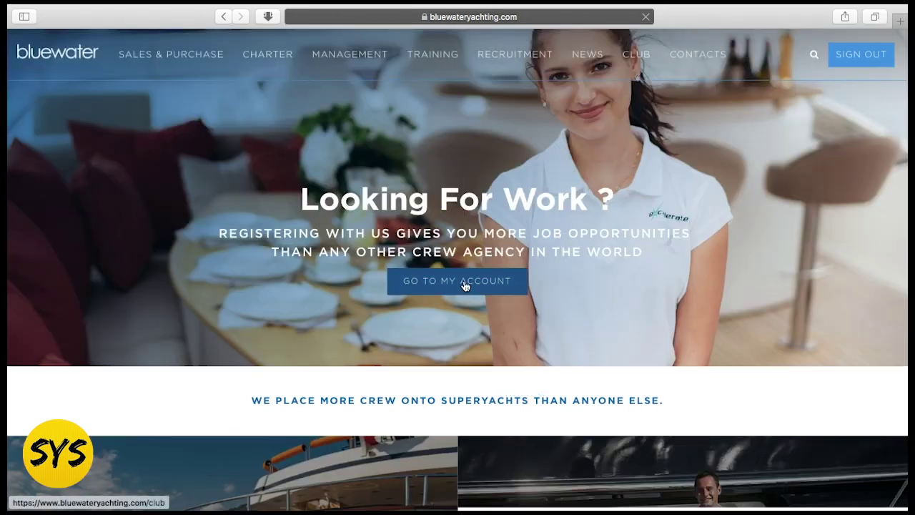
click(463, 285)
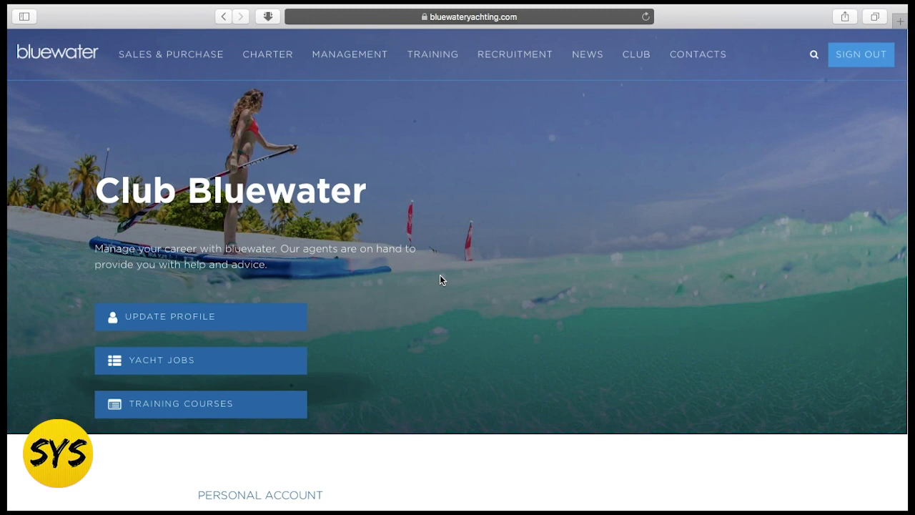
- Scroll through the Club Bluewater page and choose Update Profile
scroll(450, 272, down, 3)
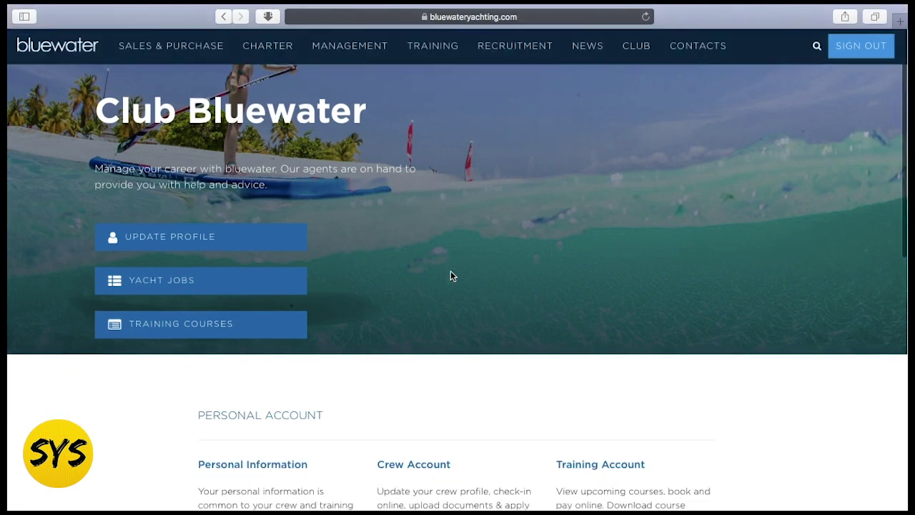
scroll(450, 270, up, 3)
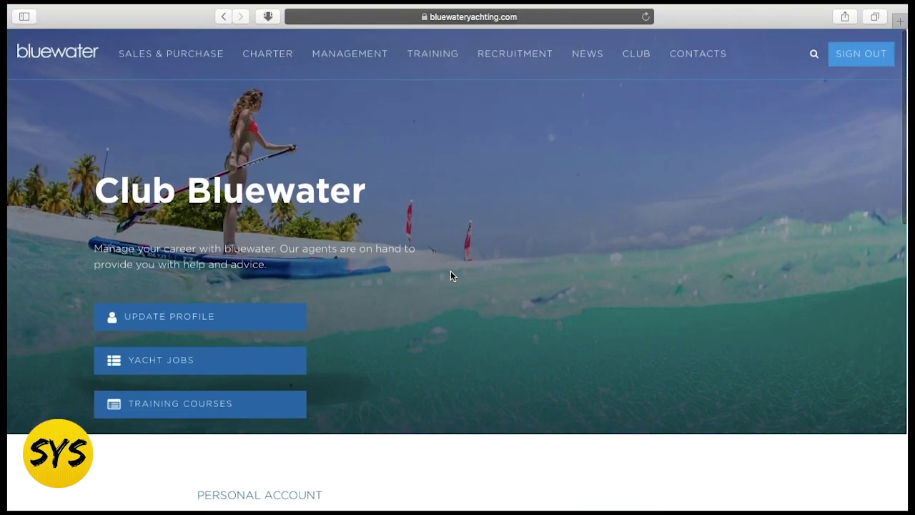
scroll(451, 276, up, 1)
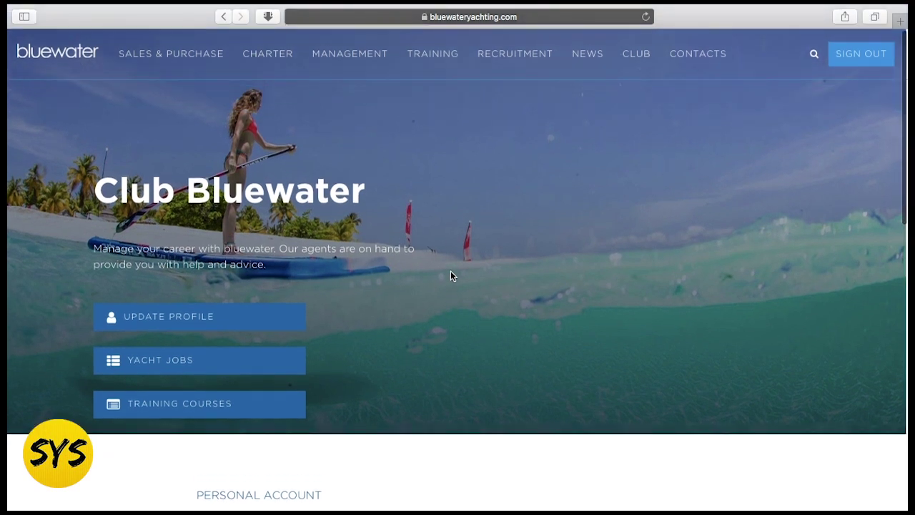
scroll(450, 271, down, 3)
scroll(451, 276, down, 2)
scroll(451, 276, up, 4)
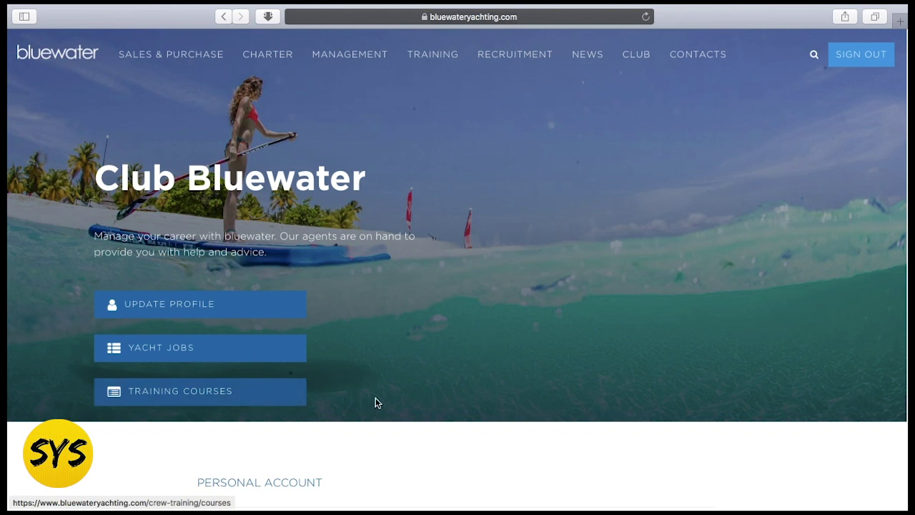
scroll(379, 400, down, 1)
scroll(387, 405, down, 6)
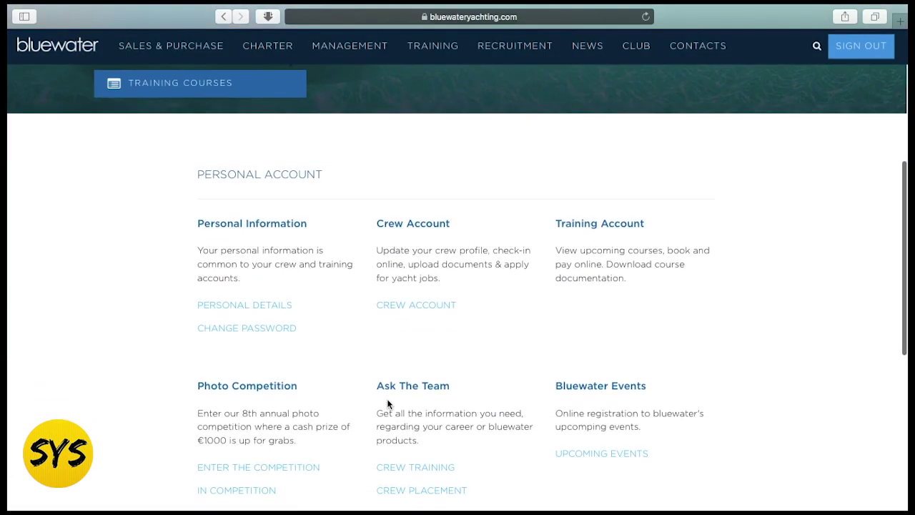
scroll(358, 428, down, 2)
scroll(507, 367, down, 5)
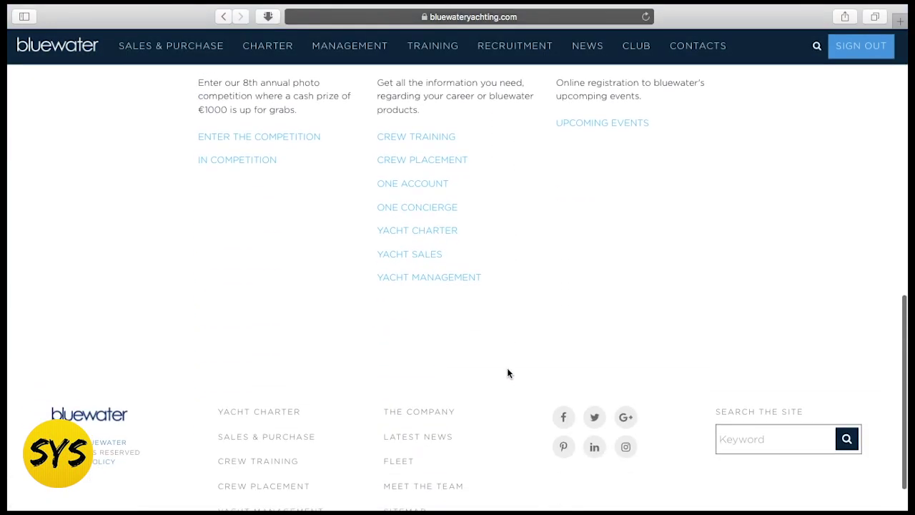
scroll(507, 373, up, 15)
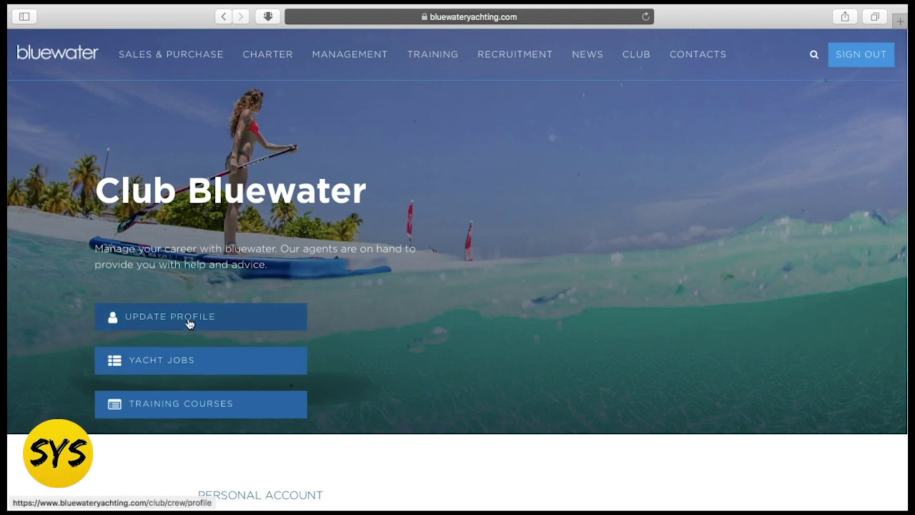
click(190, 324)
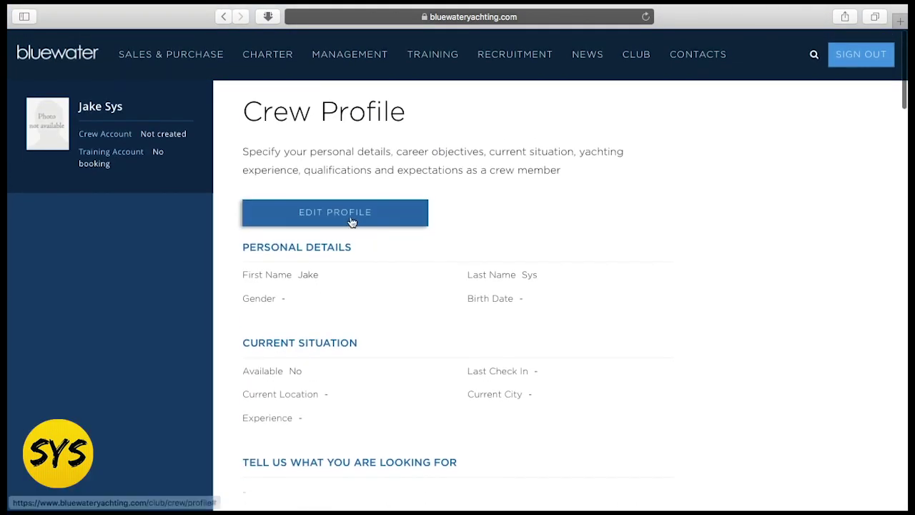
- Switch the Crew Profile into edit mode and set gender to Male
click(350, 221)
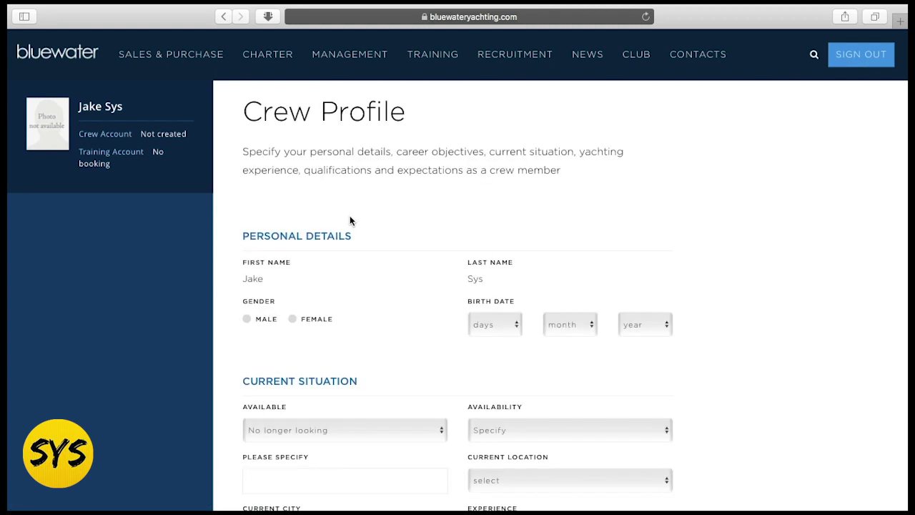
scroll(344, 203, down, 1)
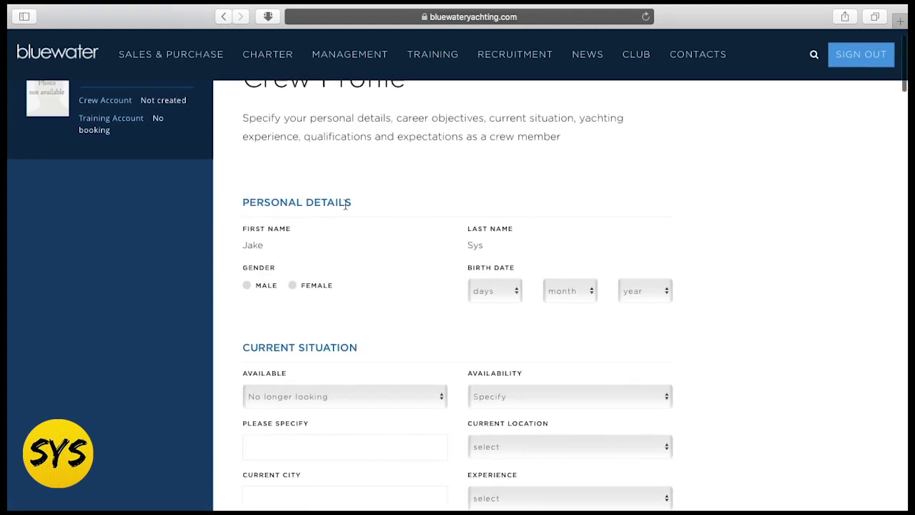
scroll(297, 277, up, 1)
click(247, 313)
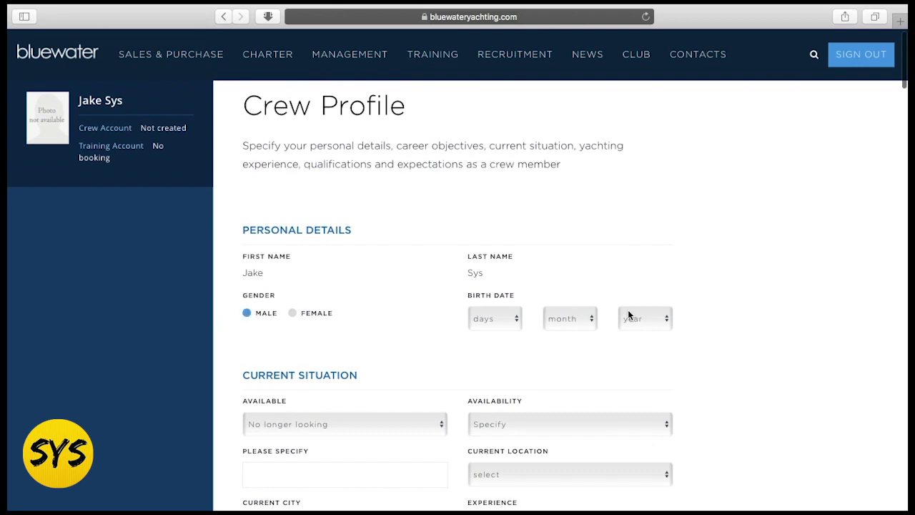
- Set the birth date dropdowns to day 2, month Mar, year 2007
click(511, 323)
click(496, 343)
click(567, 315)
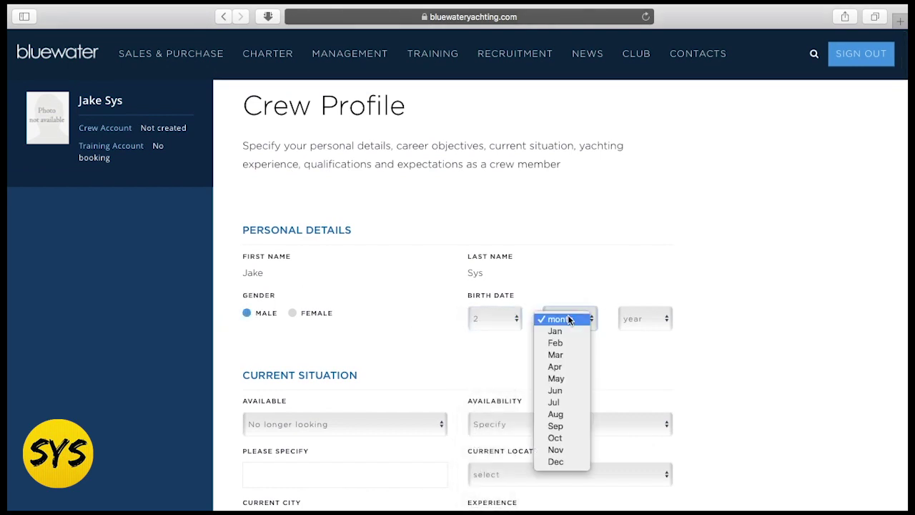
click(563, 355)
click(654, 315)
click(644, 344)
scroll(504, 402, down, 5)
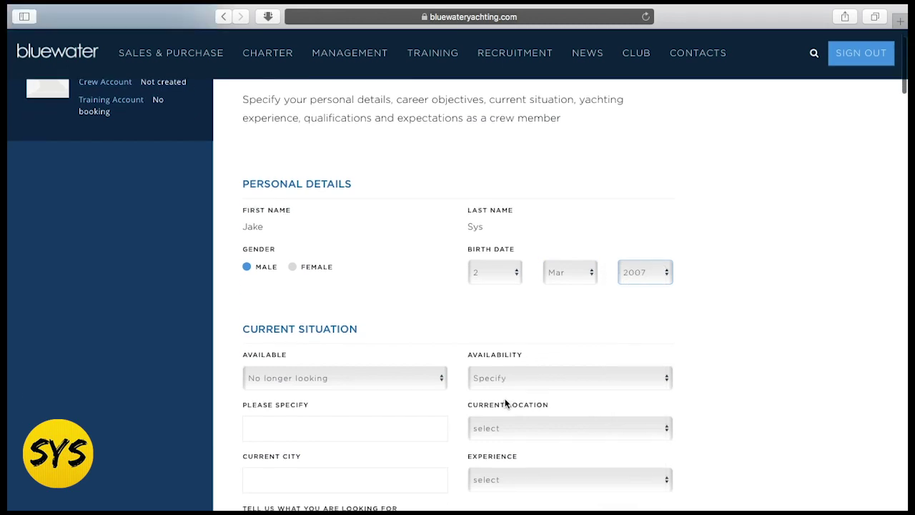
scroll(505, 403, up, 1)
scroll(505, 403, down, 2)
scroll(699, 396, down, 1)
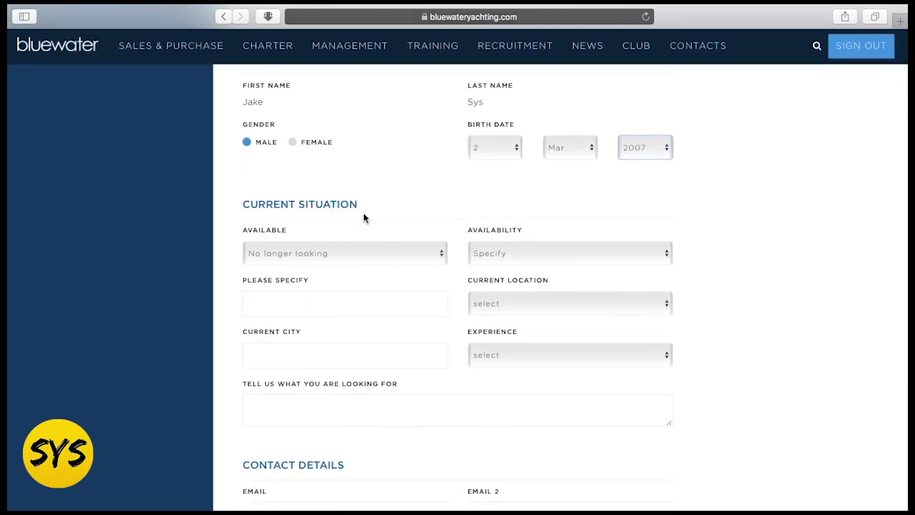
- Set the job-seeking status to Still looking and availability to Now
click(415, 259)
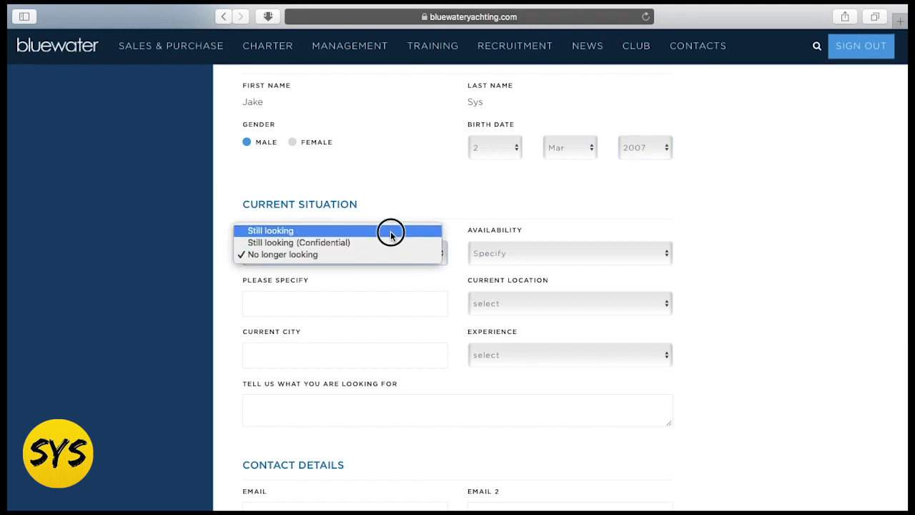
click(390, 232)
click(385, 254)
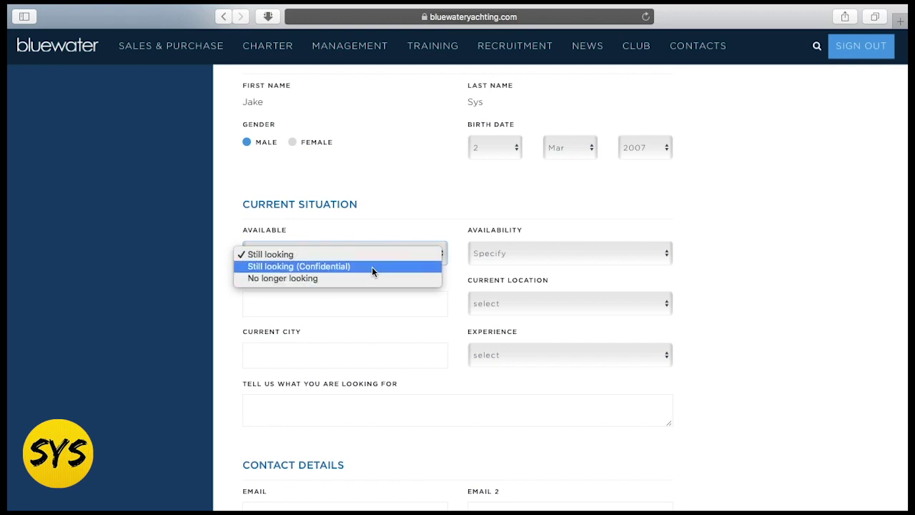
click(397, 236)
click(531, 257)
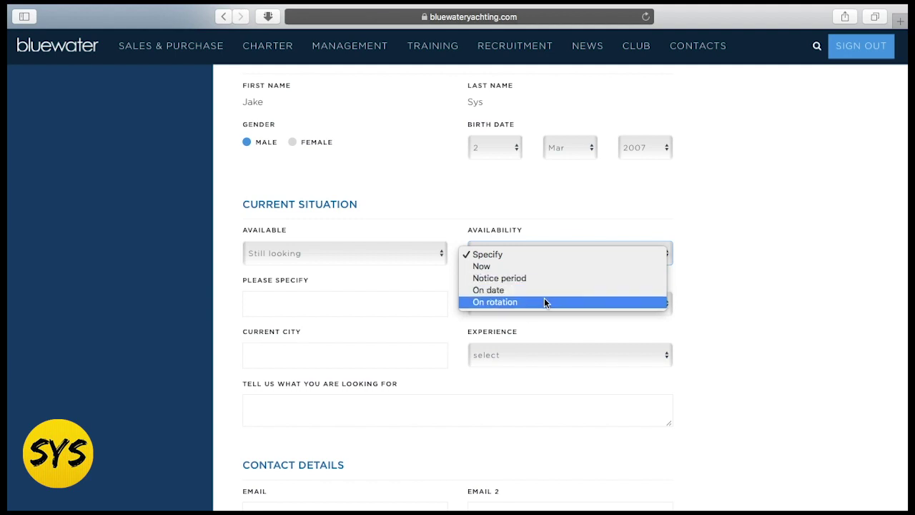
click(523, 266)
- Set the current location to France and the current city to antibes
click(395, 305)
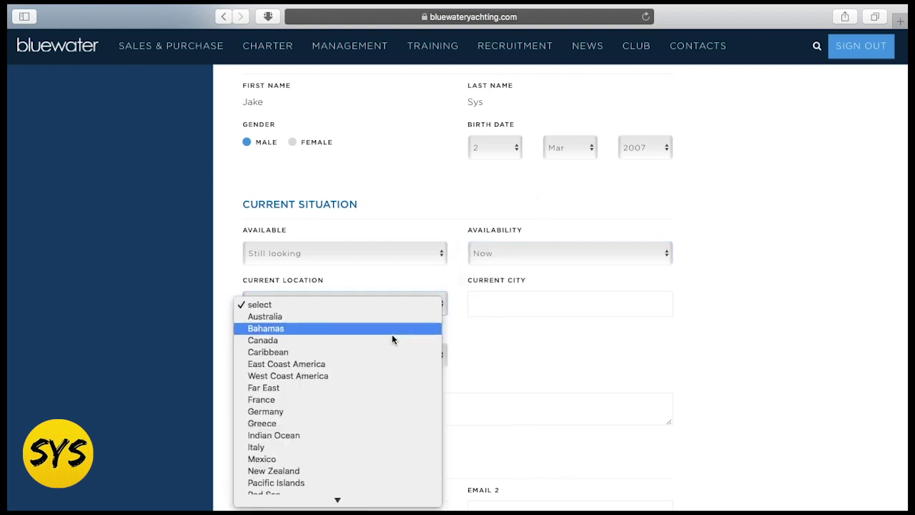
scroll(389, 343, down, 3)
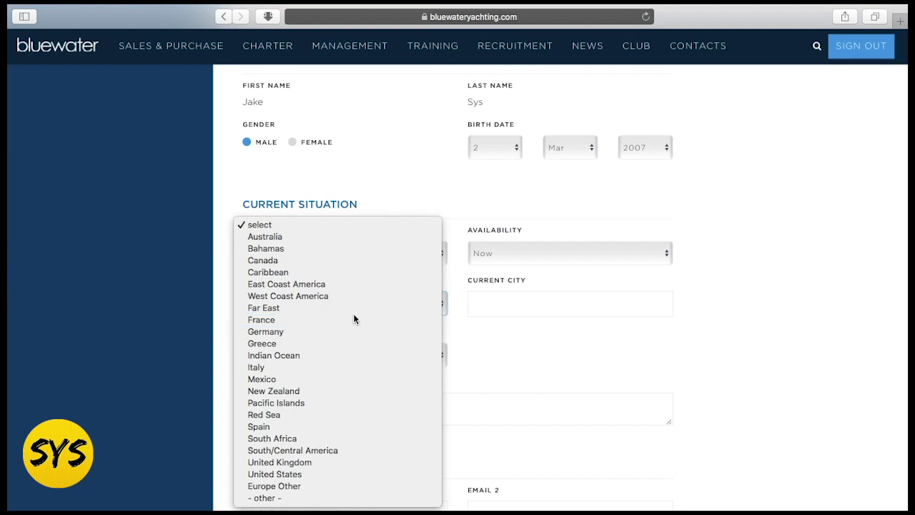
click(353, 319)
click(507, 301)
text(ant)
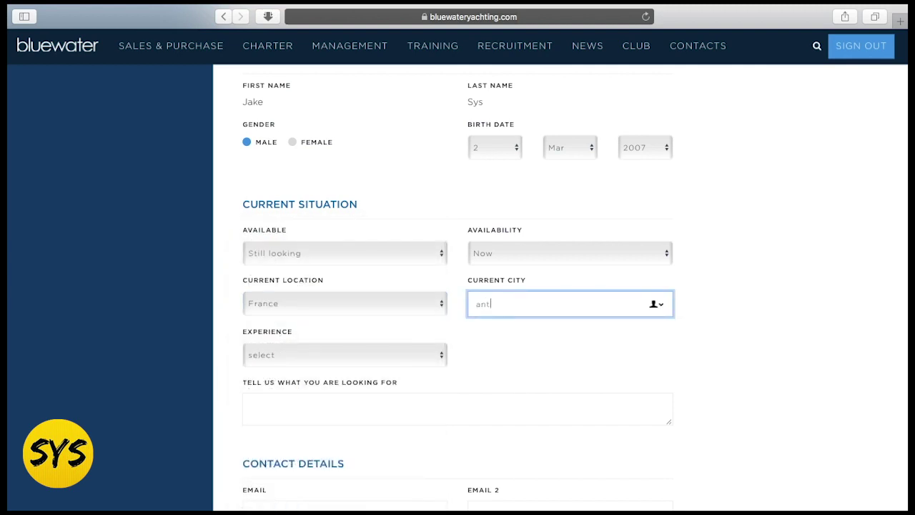
text(ibes)
click(550, 363)
- Set Experience to No experience and move down to the contact email field
click(390, 360)
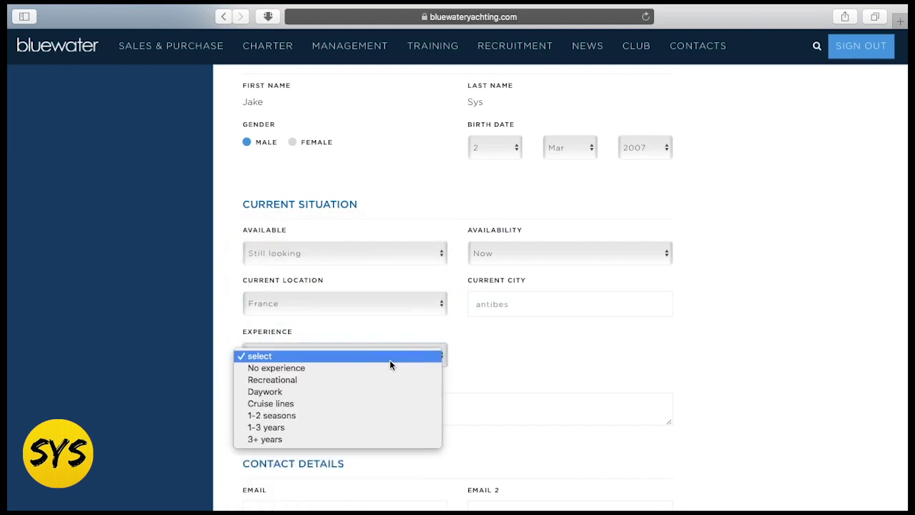
click(389, 367)
scroll(462, 382, down, 2)
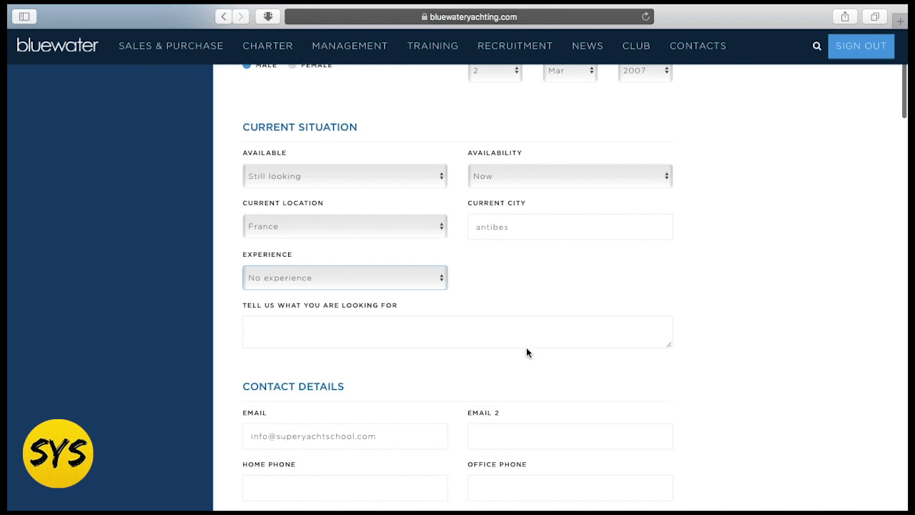
scroll(706, 359, down, 5)
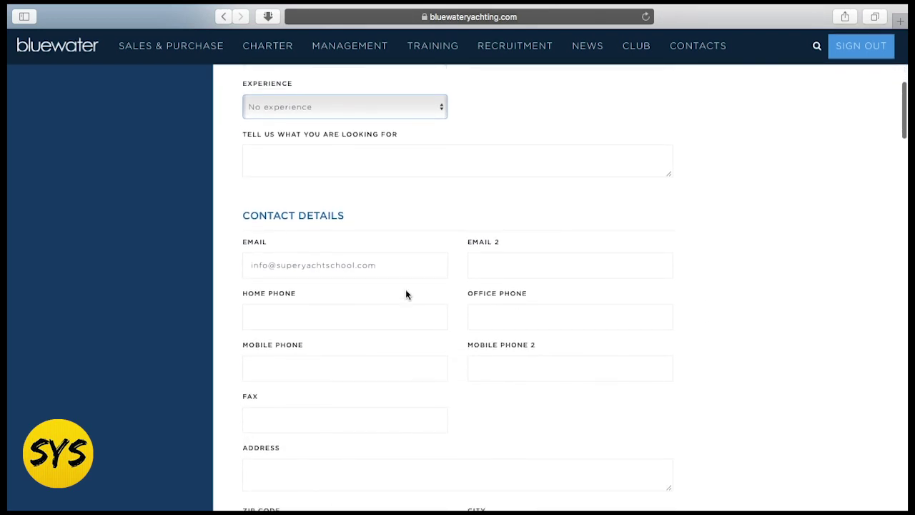
click(358, 264)
scroll(493, 263, down, 1)
scroll(475, 265, down, 7)
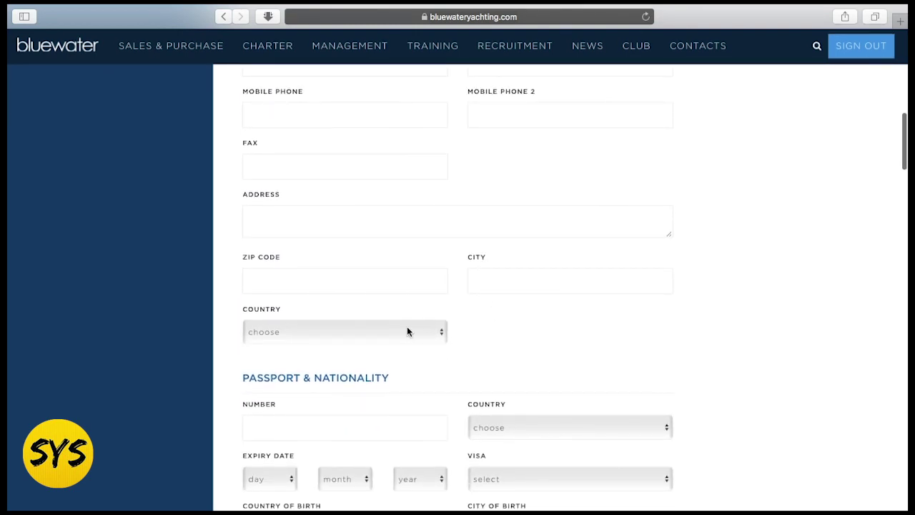
scroll(529, 300, down, 5)
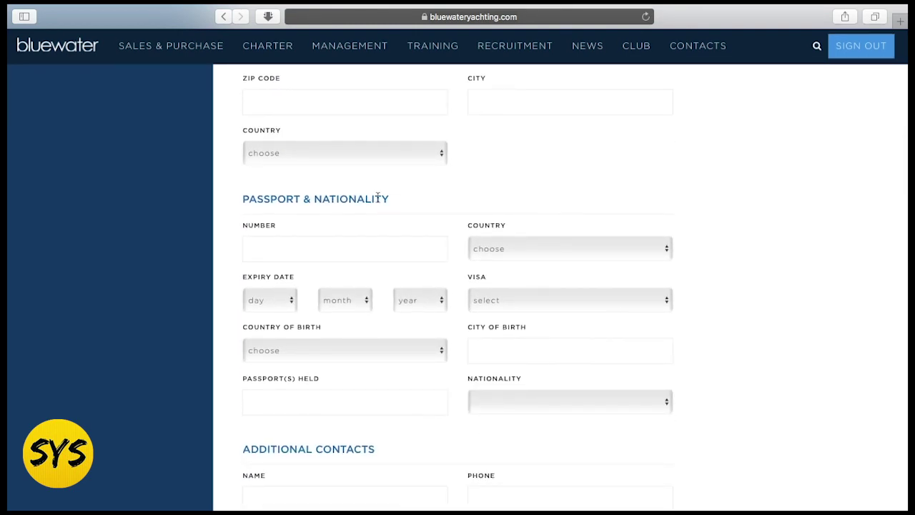
scroll(419, 248, down, 1)
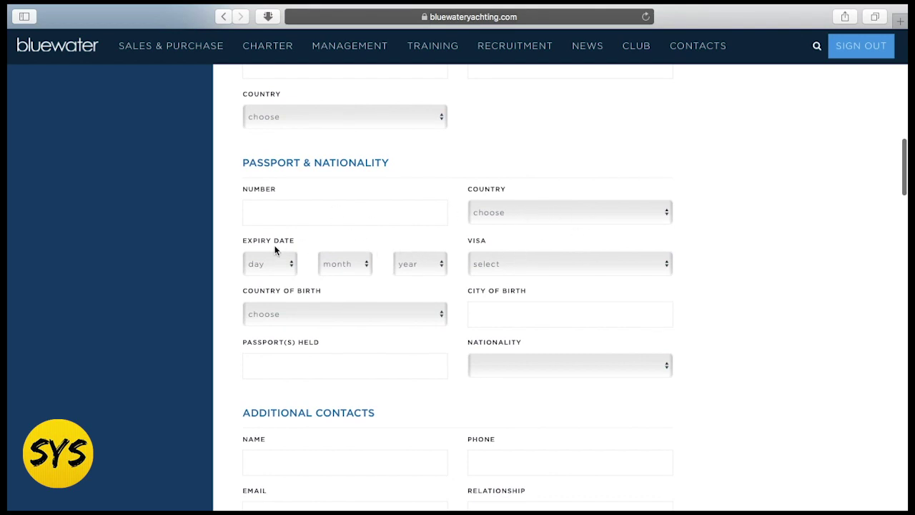
click(557, 265)
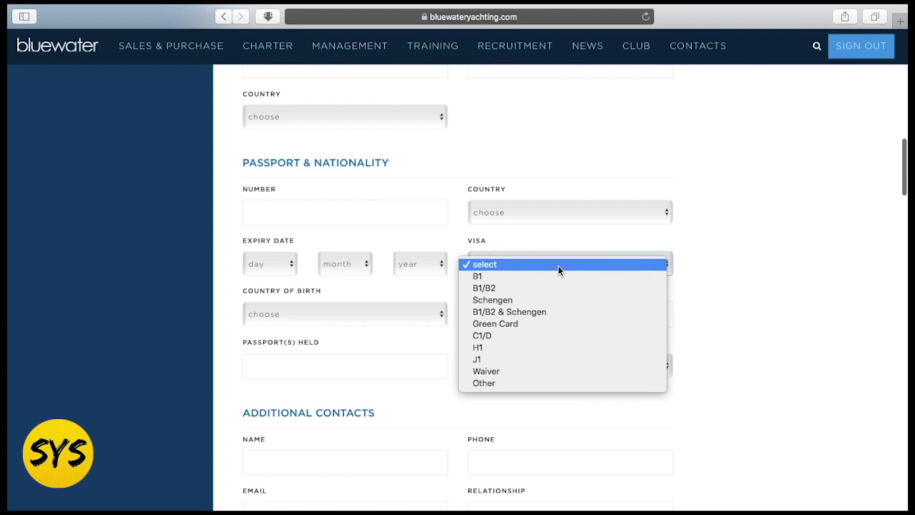
click(563, 256)
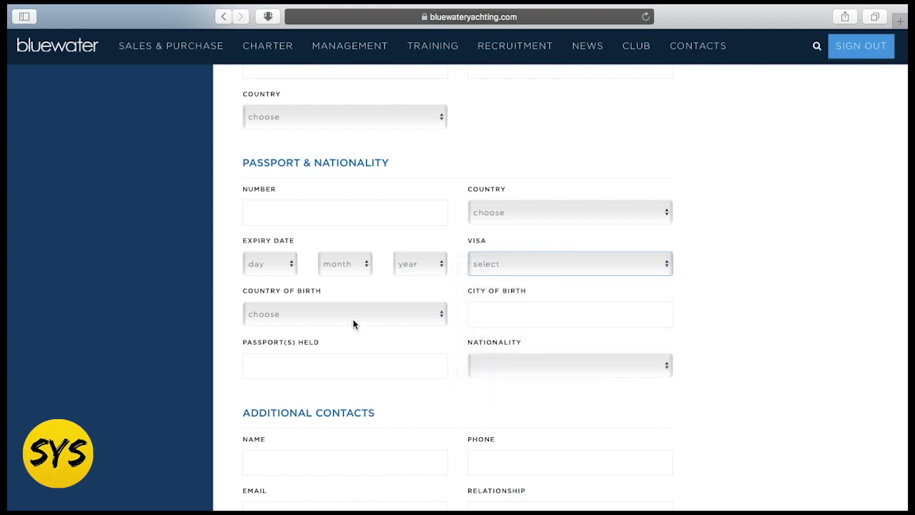
scroll(402, 279, down, 3)
scroll(440, 291, down, 7)
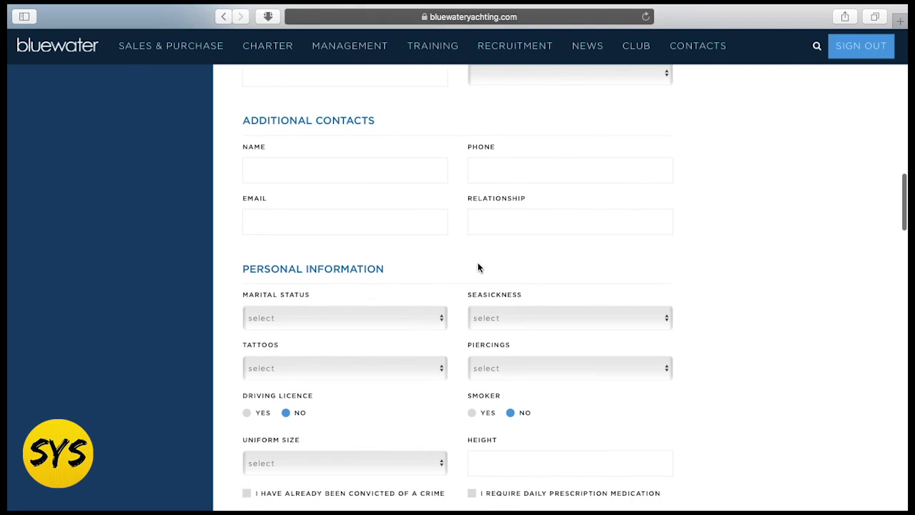
scroll(478, 265, down, 3)
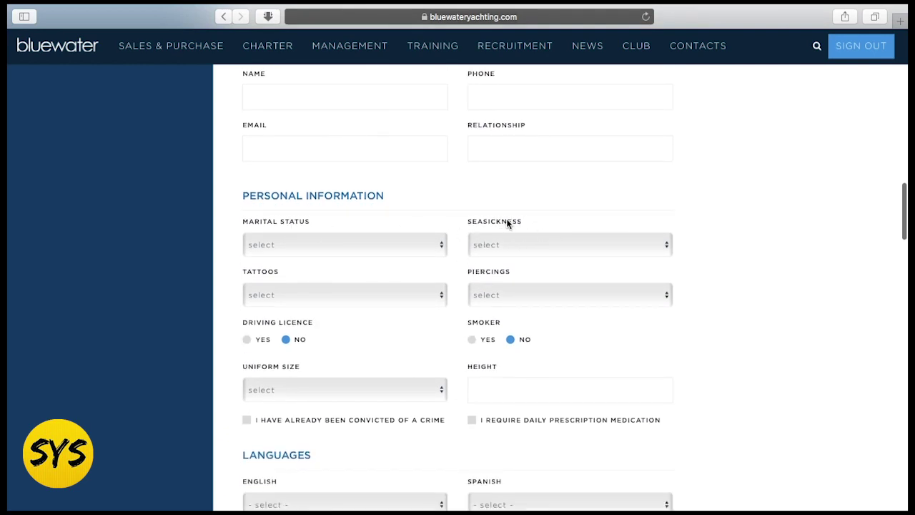
scroll(515, 229, down, 1)
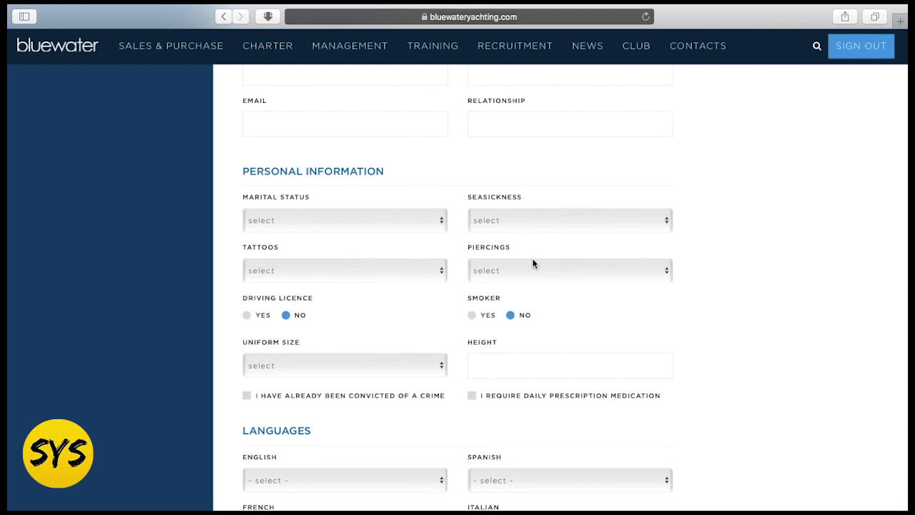
scroll(532, 264, down, 7)
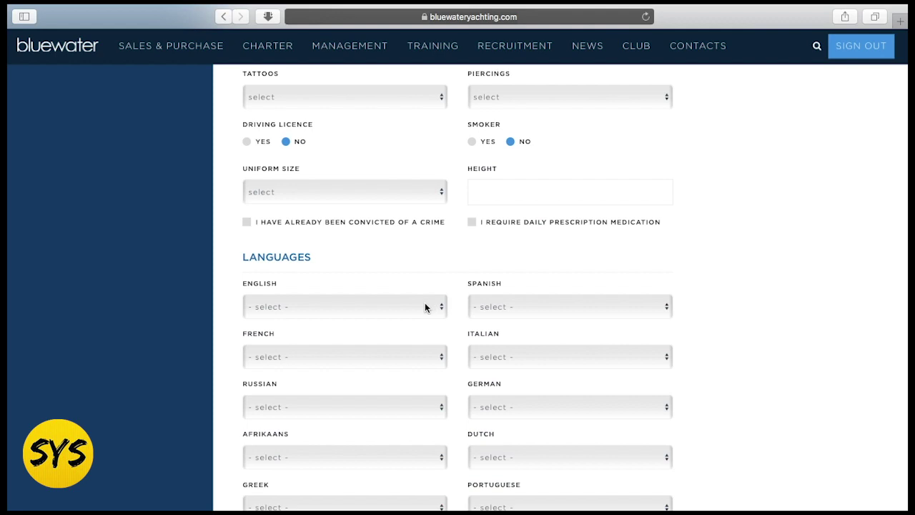
scroll(426, 307, down, 4)
scroll(434, 296, down, 10)
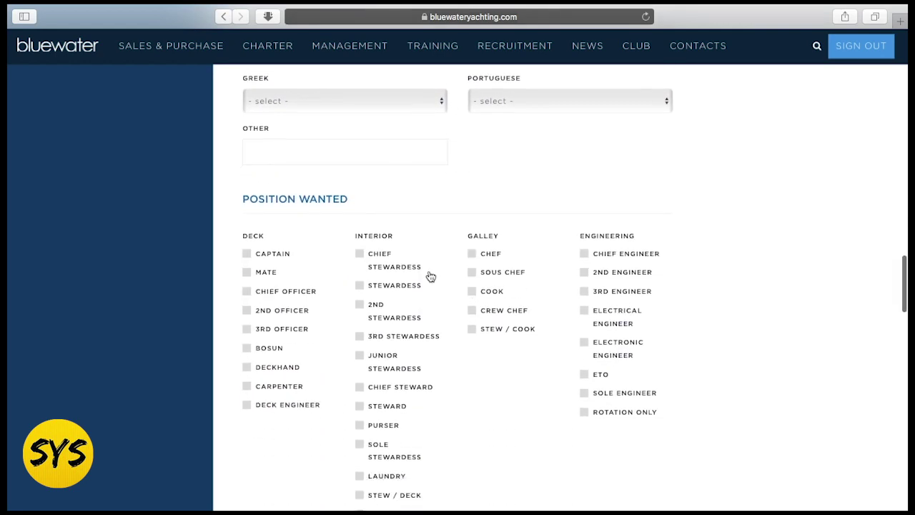
scroll(450, 351, down, 2)
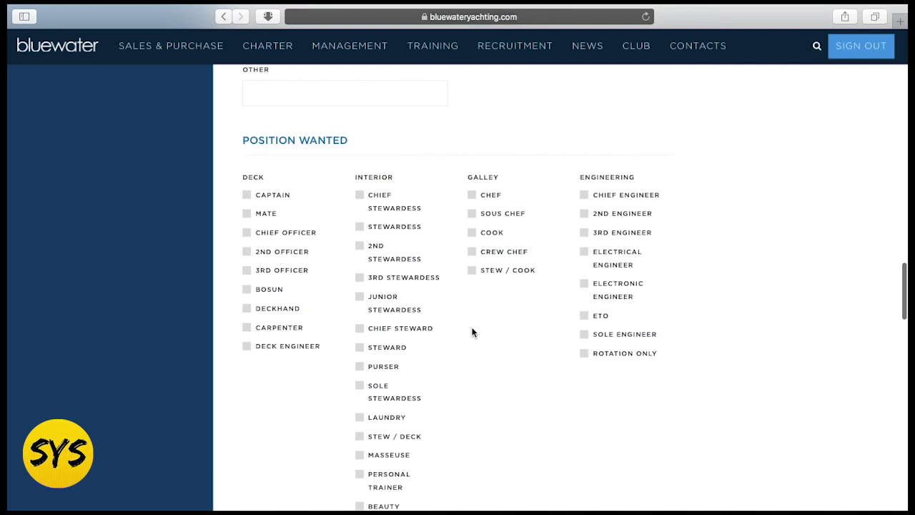
scroll(516, 369, down, 10)
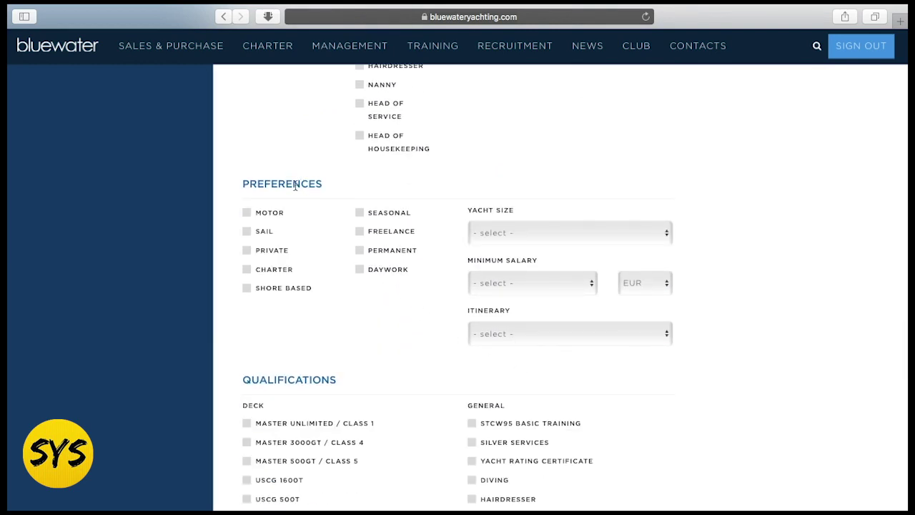
- Try the Motor yacht preference, yacht size and minimum salary options, leaving all unset
click(250, 216)
click(247, 214)
click(523, 234)
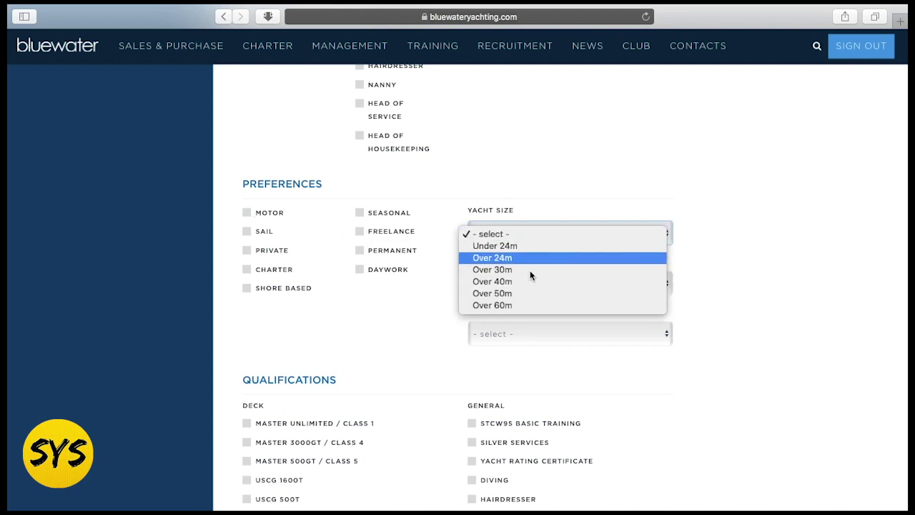
click(692, 280)
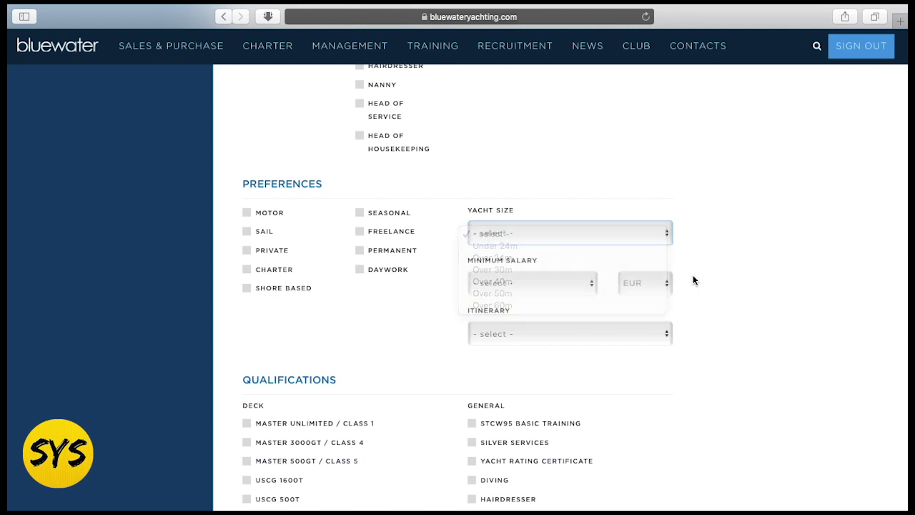
scroll(679, 278, down, 2)
click(533, 240)
click(734, 315)
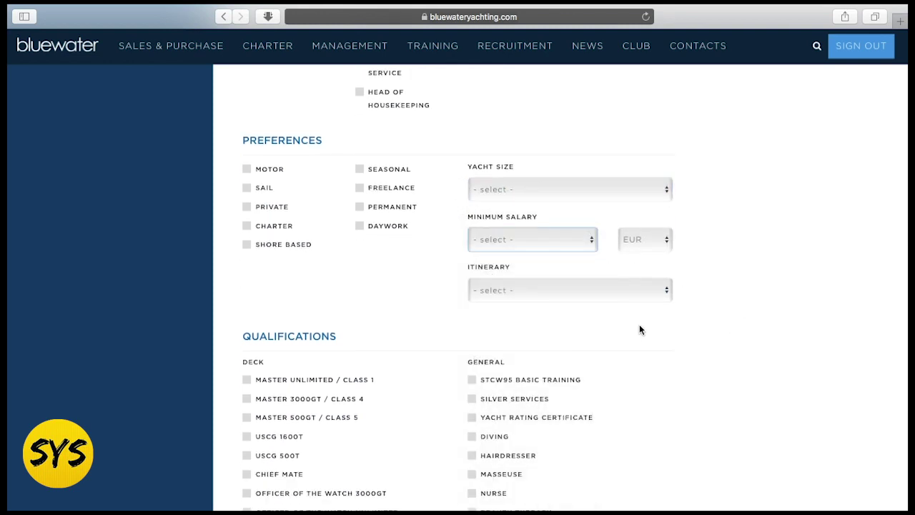
- Scroll past the Engineering, Galley and Other Qualifications sections to the Save button
scroll(425, 312, down, 1)
scroll(424, 311, up, 2)
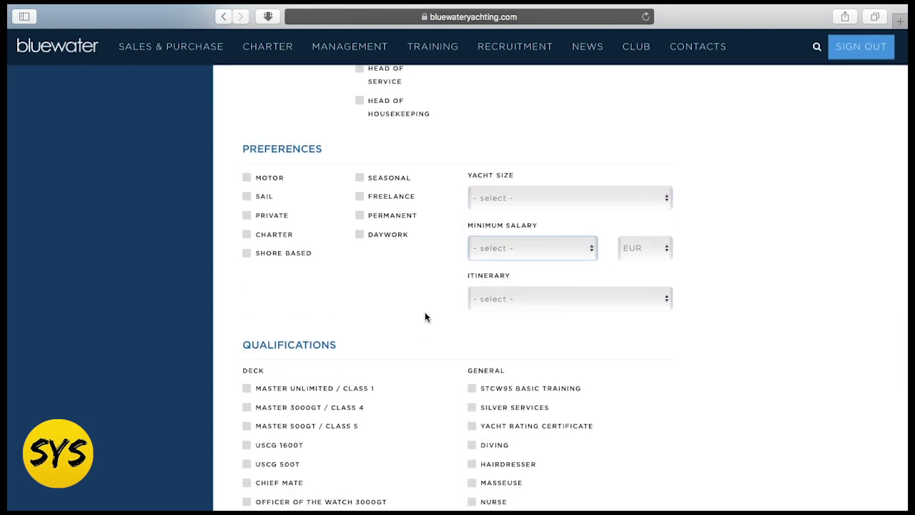
scroll(425, 312, down, 5)
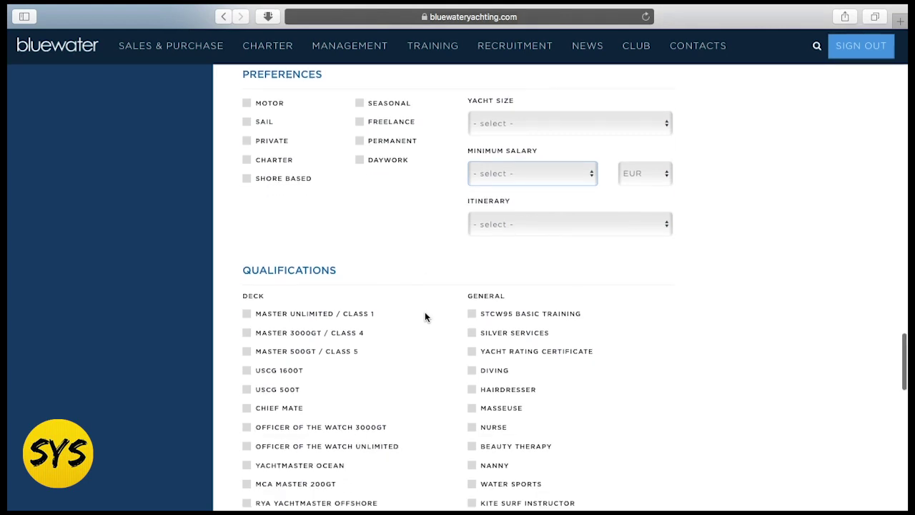
scroll(291, 245, down, 2)
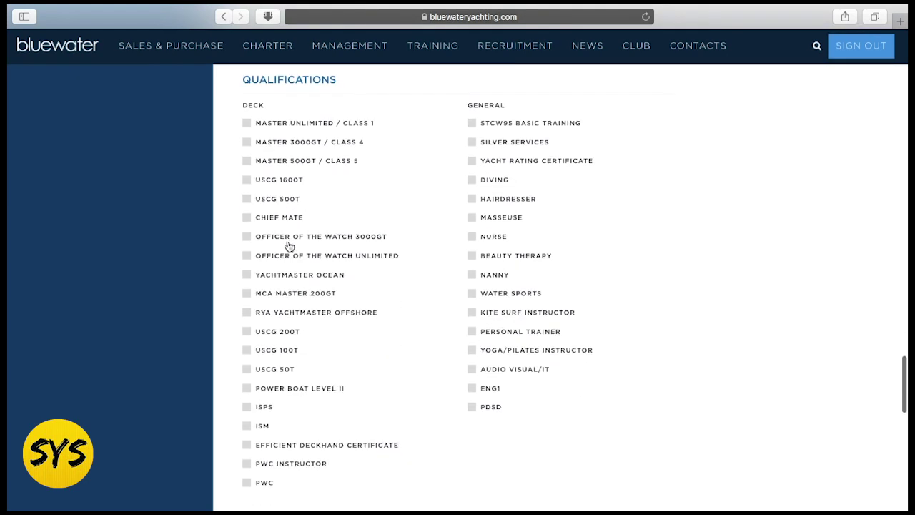
scroll(410, 397, down, 9)
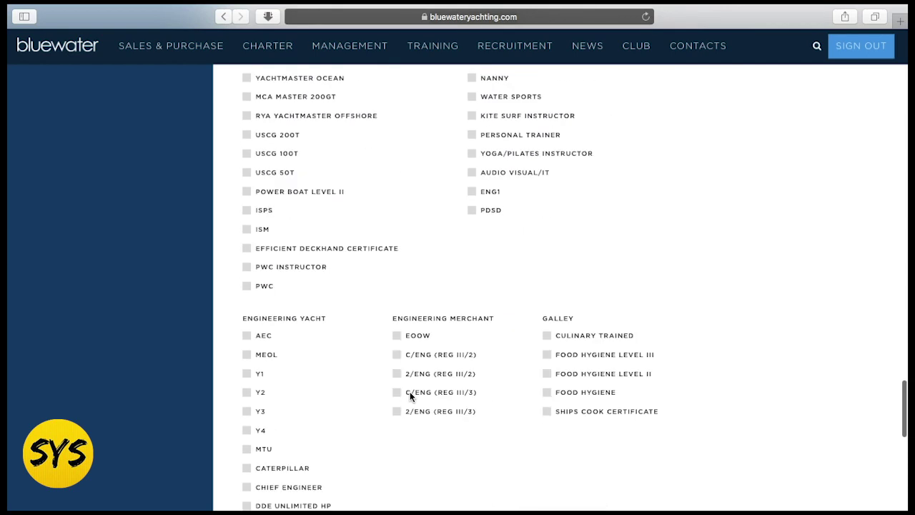
scroll(411, 398, down, 5)
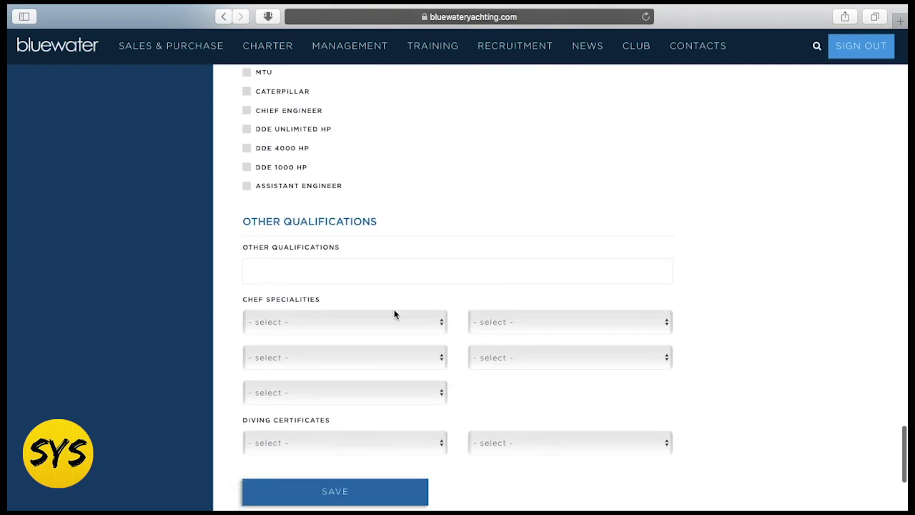
scroll(447, 315, down, 3)
scroll(448, 313, down, 3)
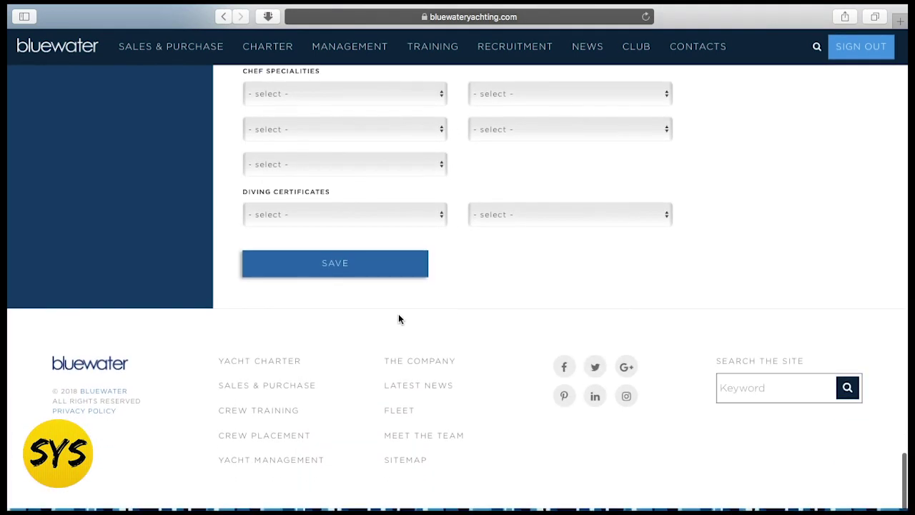
- Save the edited profile, then go through Looking For Work and My Account to Crew Account
click(352, 270)
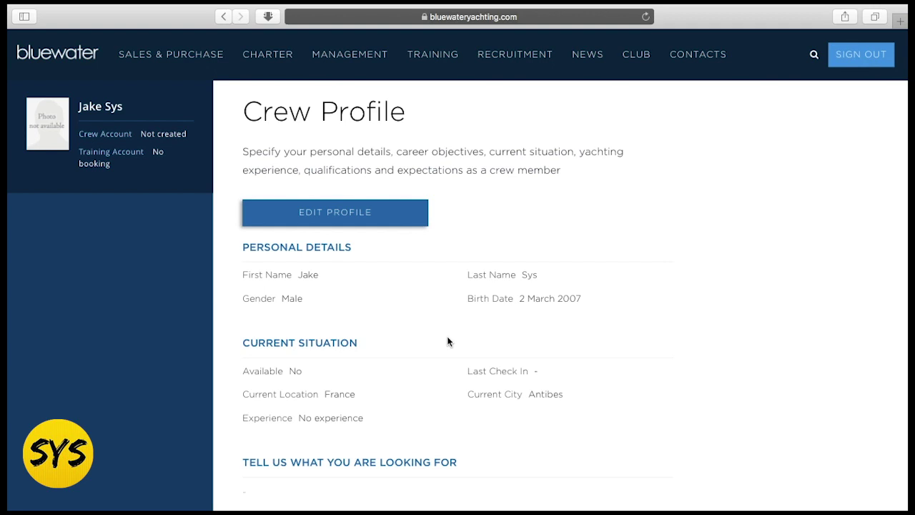
mouse_move(490, 65)
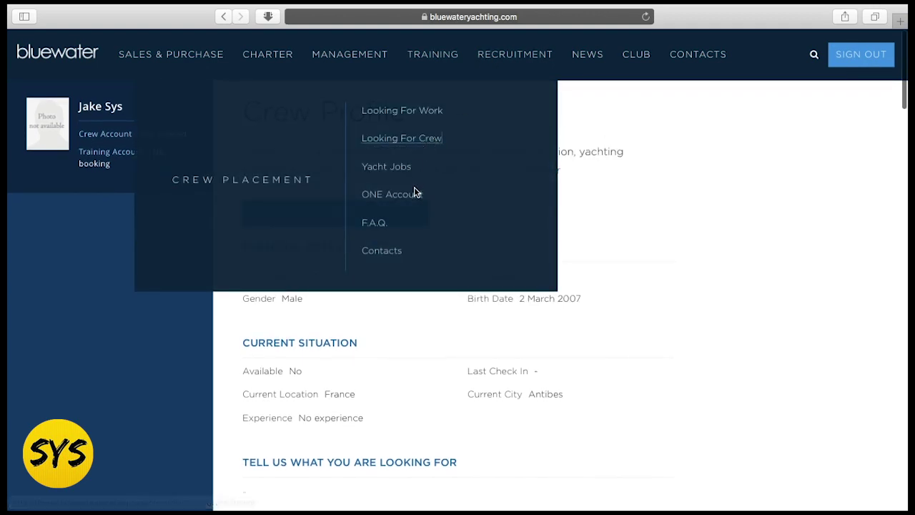
click(429, 112)
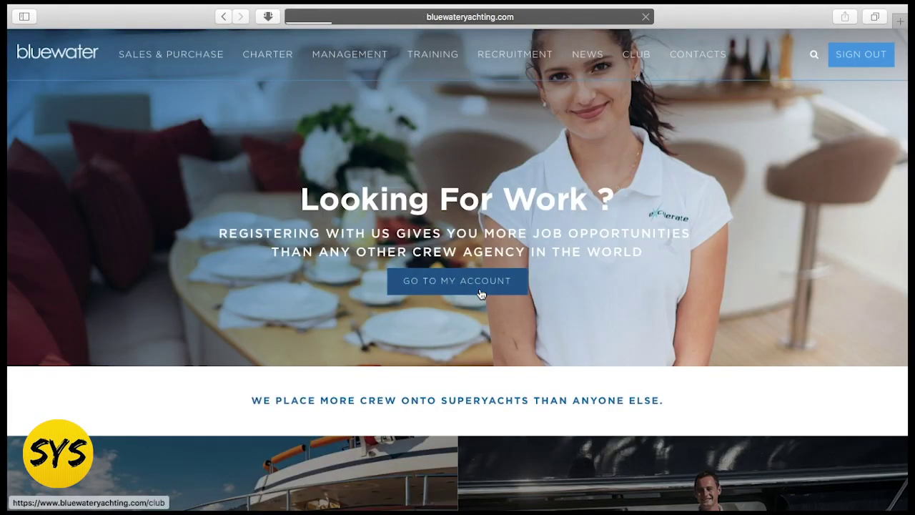
scroll(400, 288, down, 1)
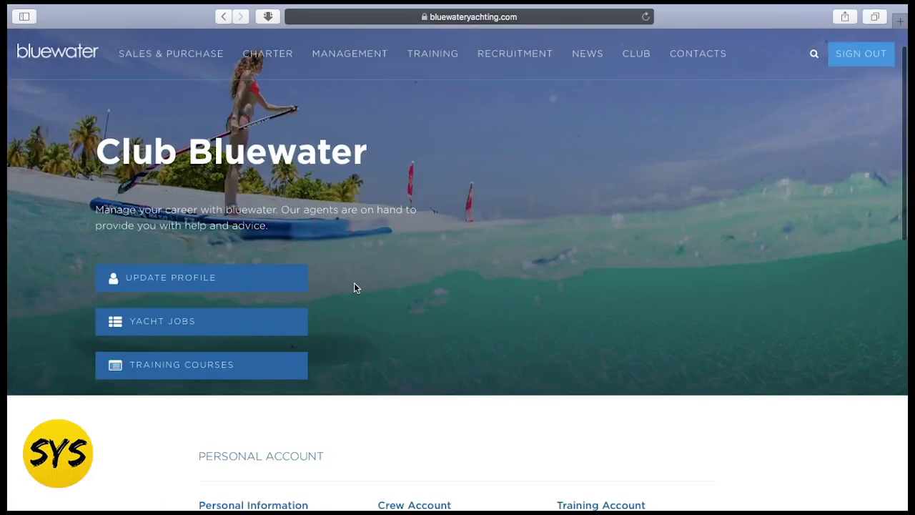
scroll(354, 287, down, 5)
scroll(379, 307, down, 2)
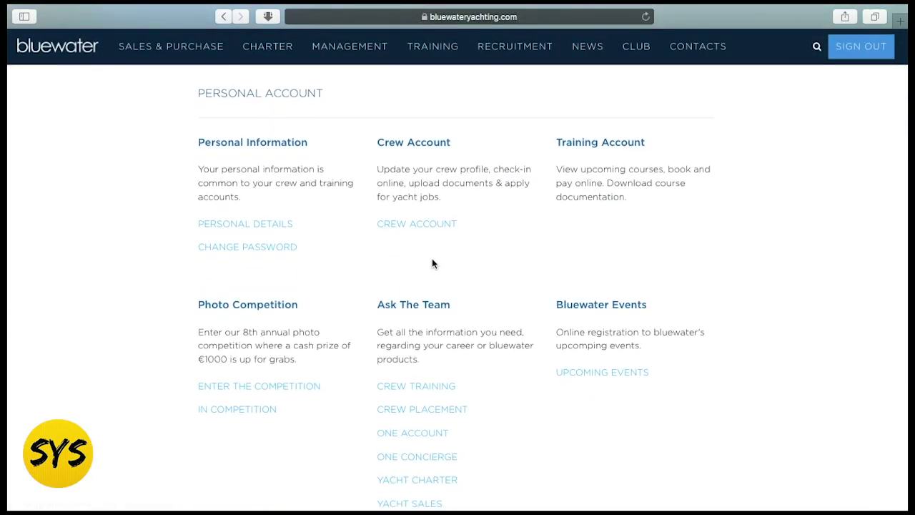
click(426, 217)
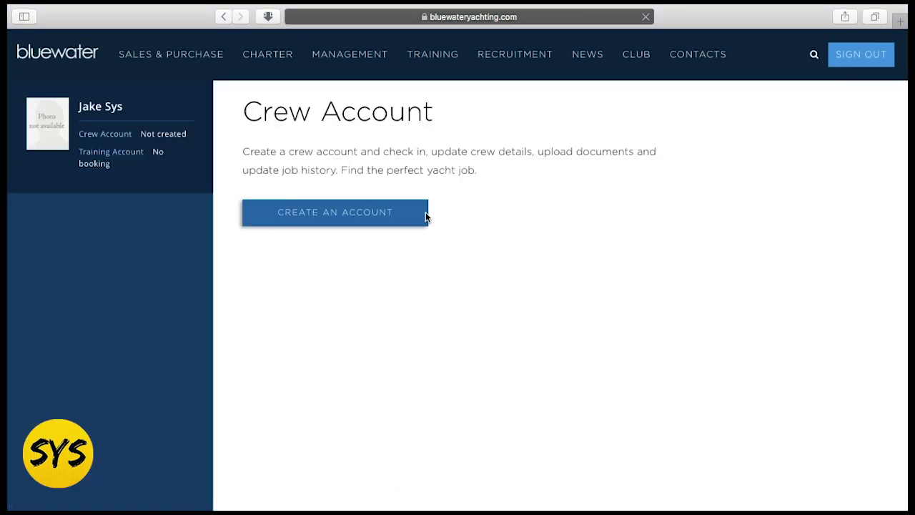
- Create the crew account and view its dashboard showing 12% complete
click(359, 214)
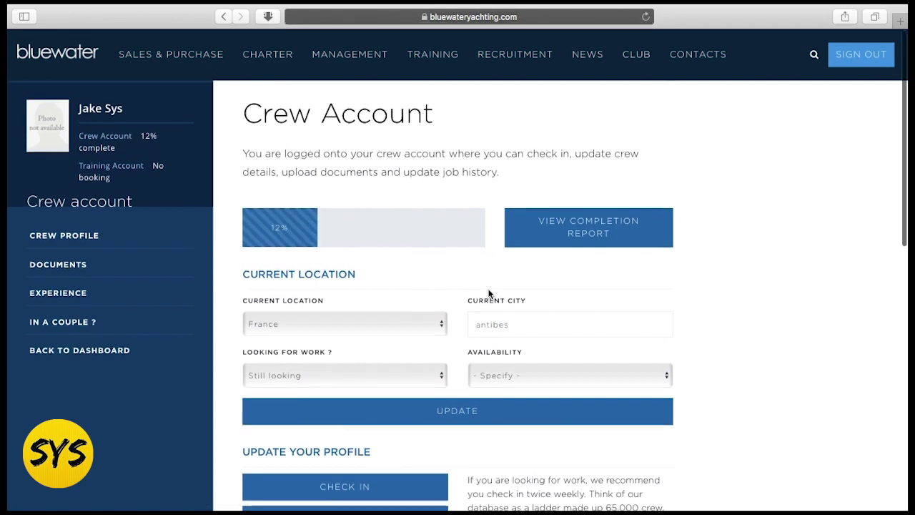
scroll(714, 292, down, 2)
scroll(713, 292, up, 2)
scroll(419, 275, down, 3)
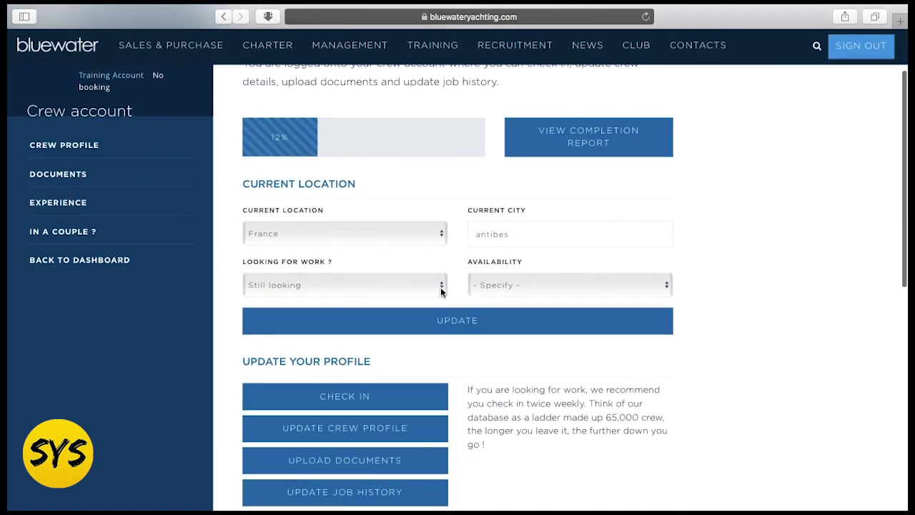
scroll(440, 266, down, 5)
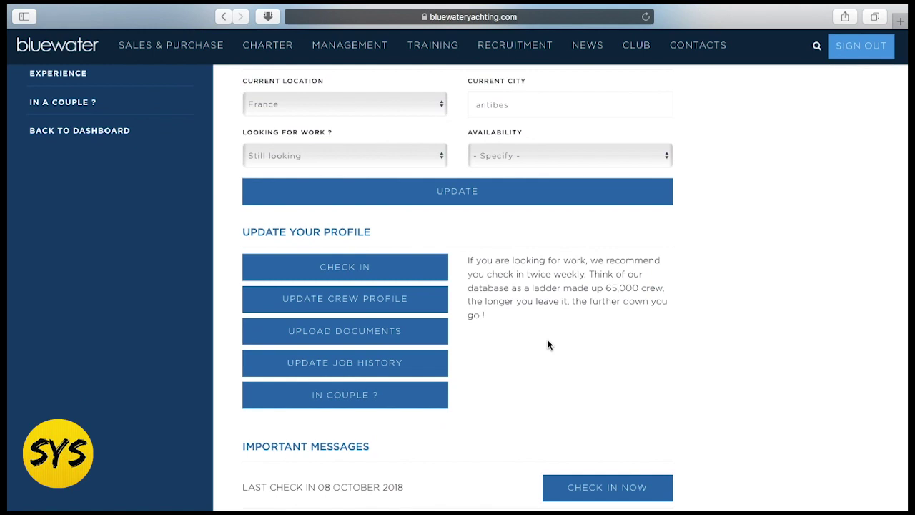
scroll(602, 312, up, 1)
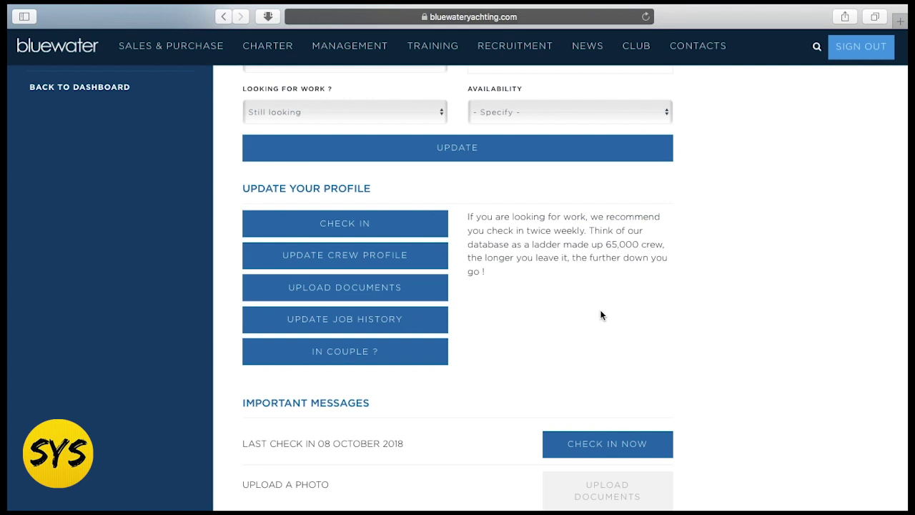
scroll(601, 315, up, 1)
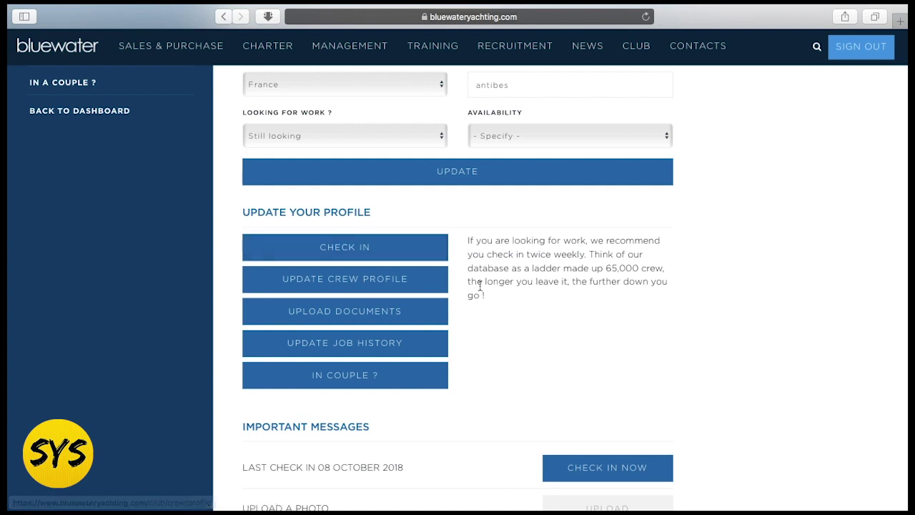
scroll(479, 288, up, 1)
scroll(478, 286, up, 5)
- Scroll through the dashboard's France, antibes and Still looking details and back up
scroll(480, 286, down, 4)
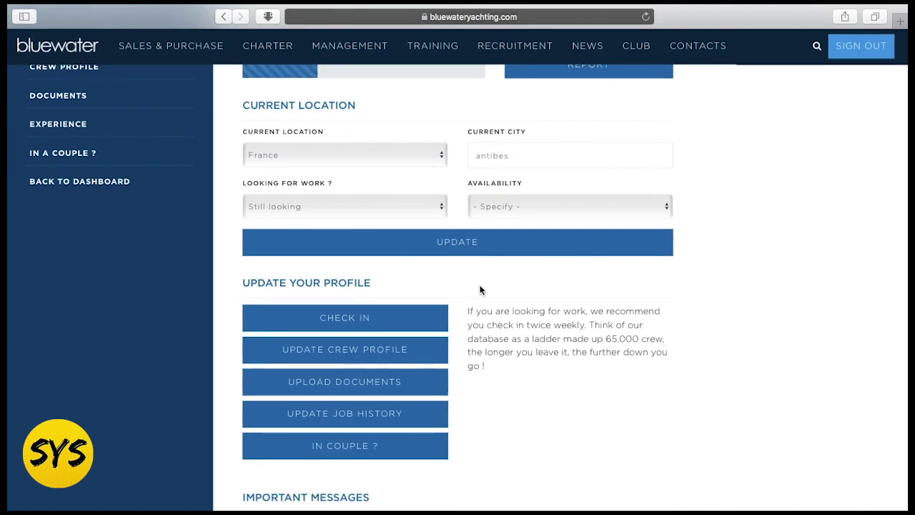
scroll(479, 288, down, 3)
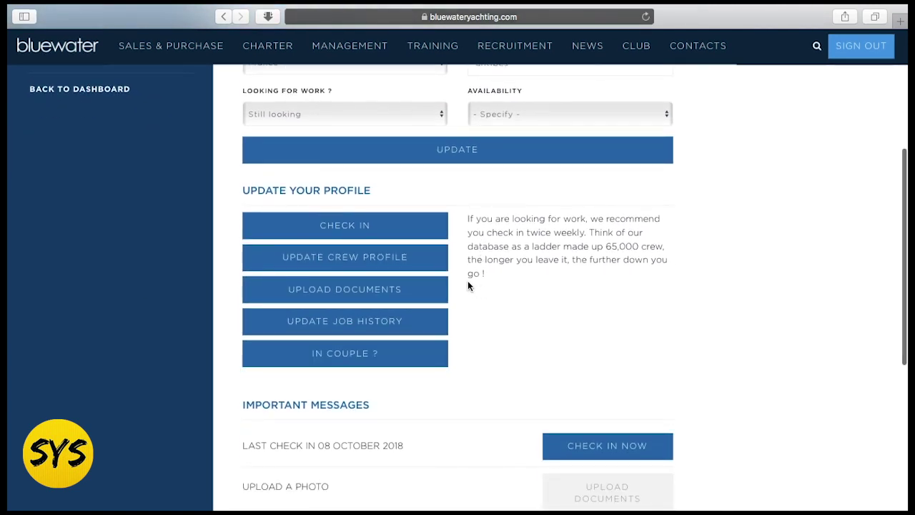
scroll(494, 292, down, 1)
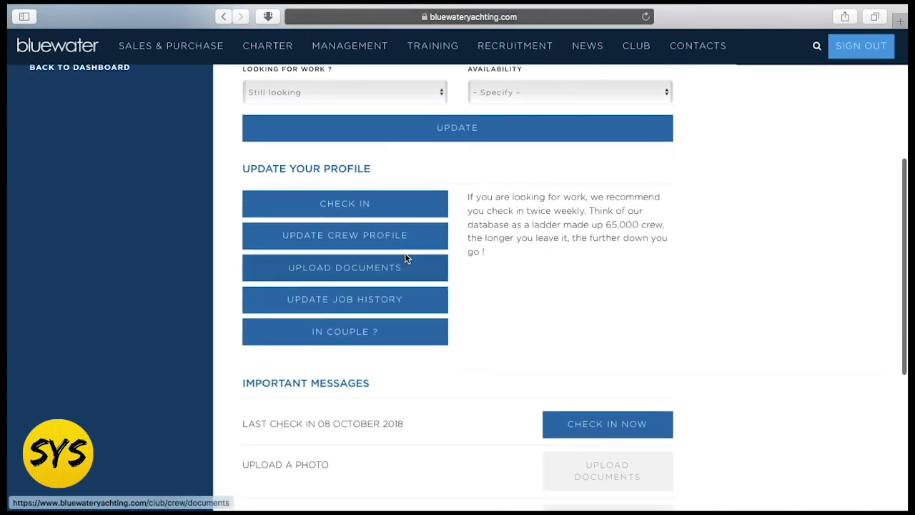
scroll(490, 298, down, 1)
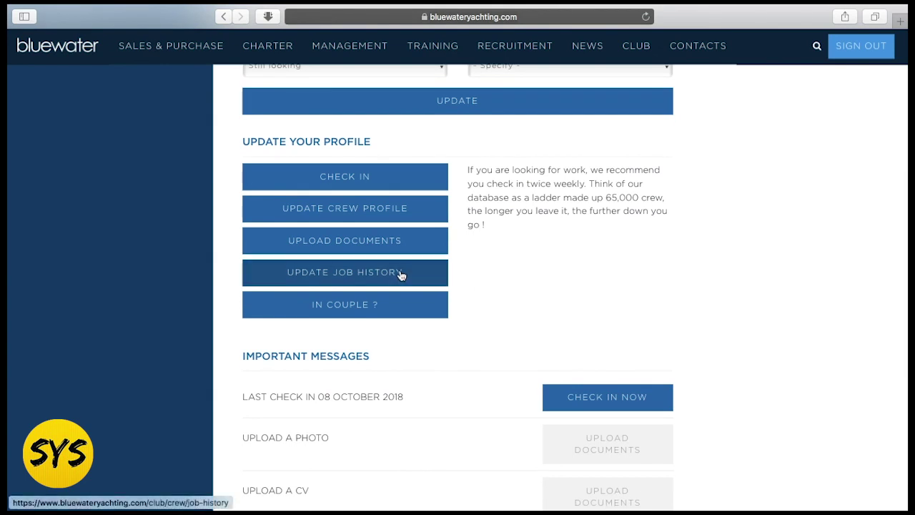
scroll(510, 295, down, 1)
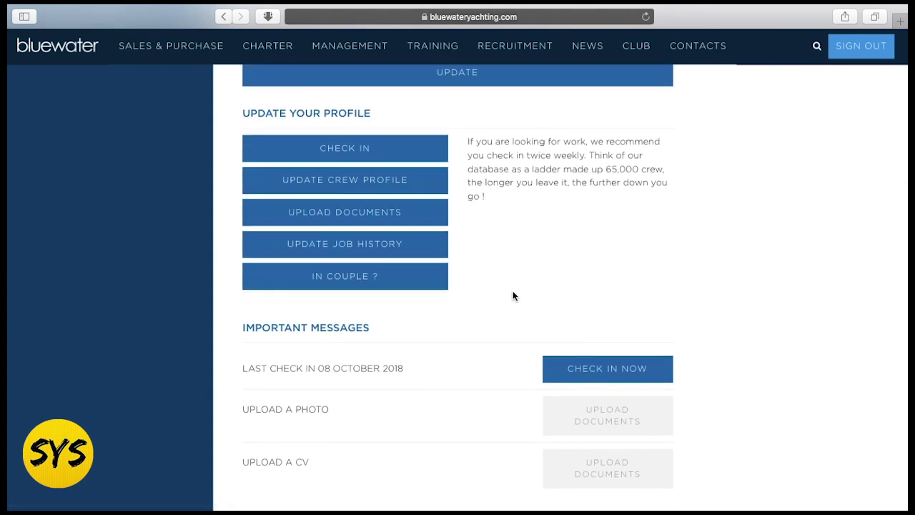
scroll(473, 301, down, 5)
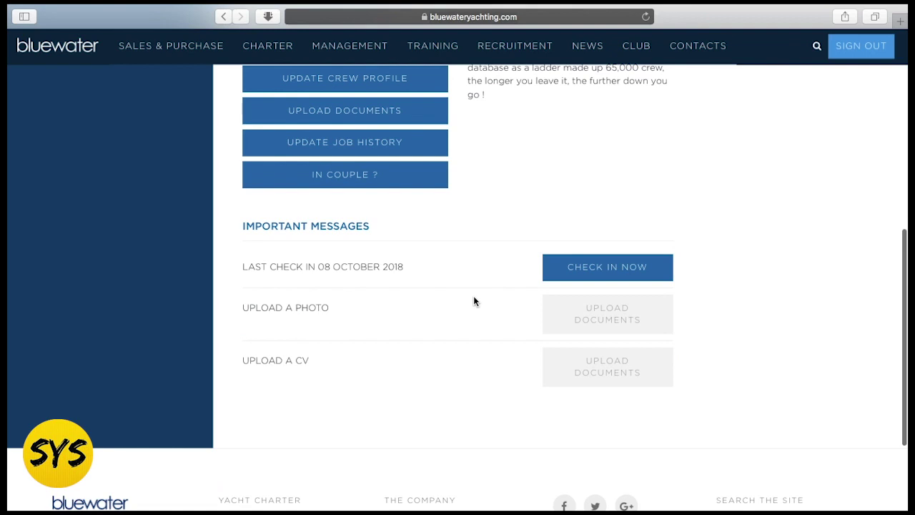
scroll(473, 300, up, 15)
scroll(473, 301, down, 1)
scroll(473, 301, up, 2)
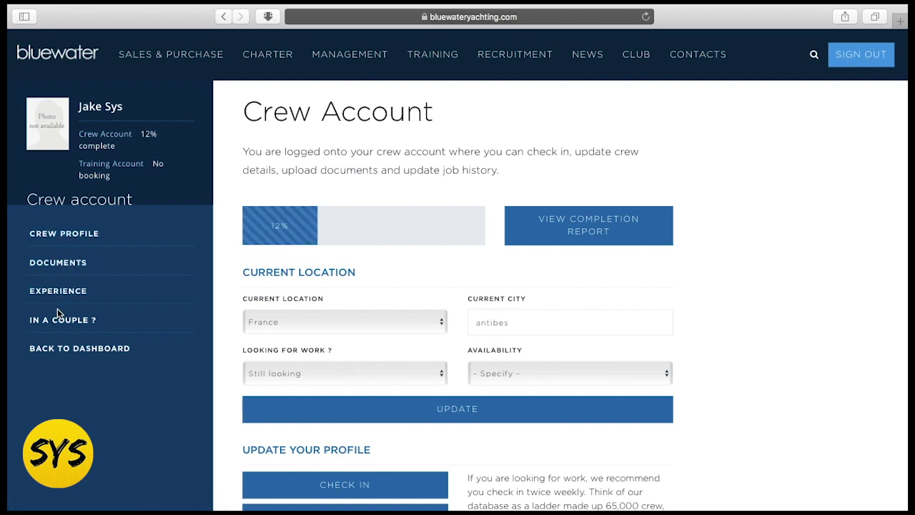
- Open the crew Documents page from the account sidebar
click(61, 264)
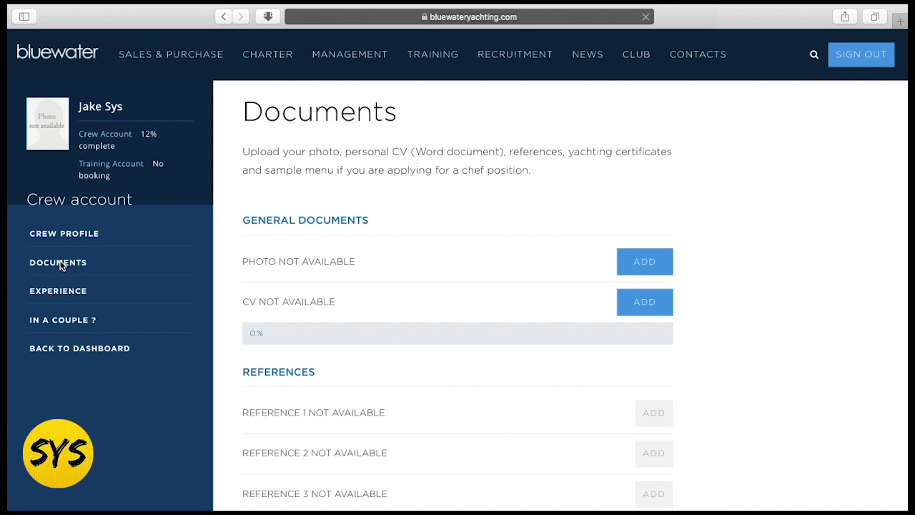
scroll(783, 295, down, 1)
scroll(783, 294, up, 1)
scroll(784, 299, up, 1)
- Scroll down through the empty References, Certificates and Galley upload slots and back up
scroll(741, 265, down, 1)
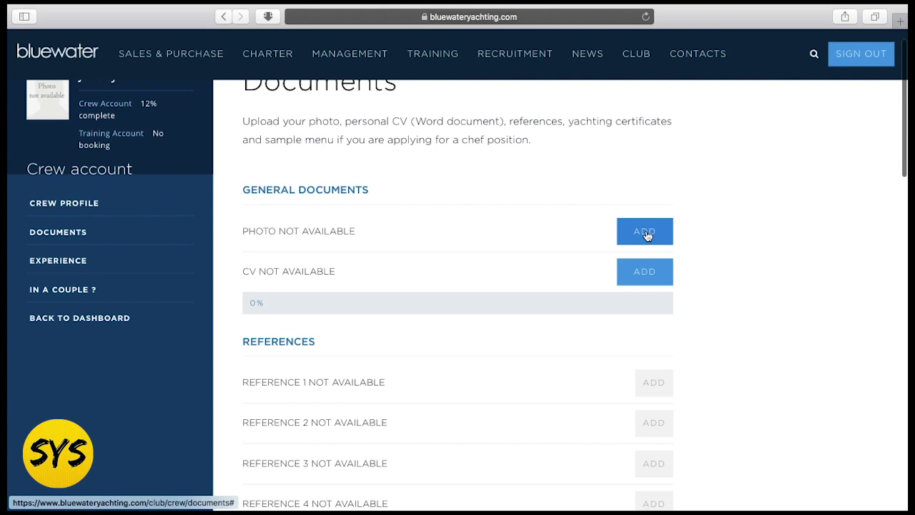
scroll(747, 293, down, 1)
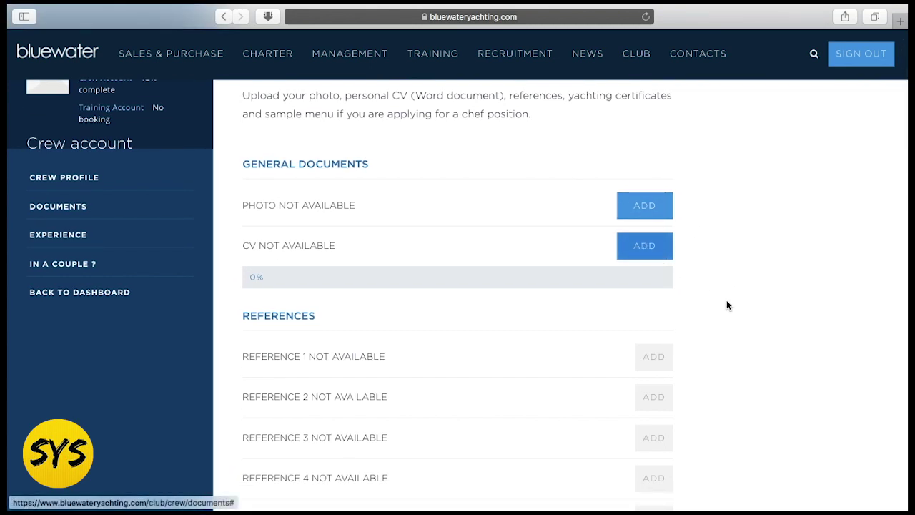
scroll(736, 315, down, 4)
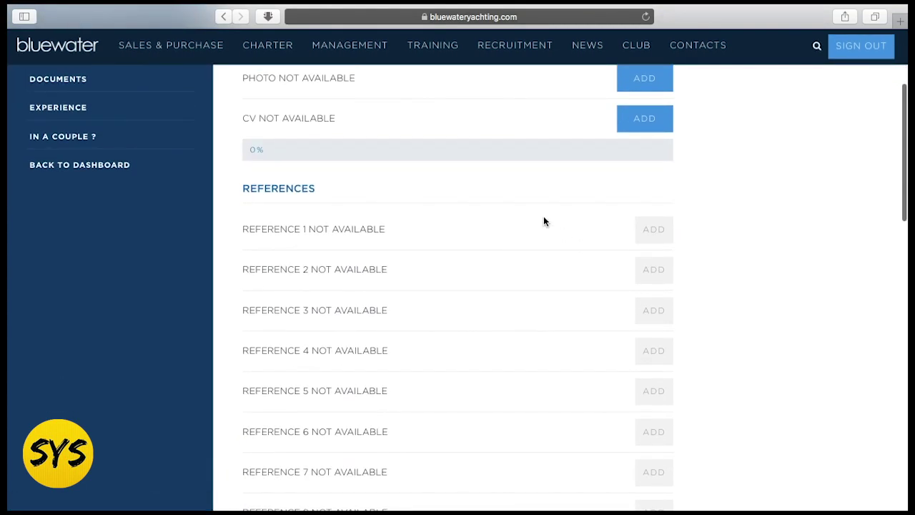
scroll(620, 244, down, 10)
scroll(620, 244, down, 4)
scroll(708, 284, up, 6)
scroll(709, 285, down, 4)
scroll(710, 285, down, 4)
scroll(545, 218, down, 2)
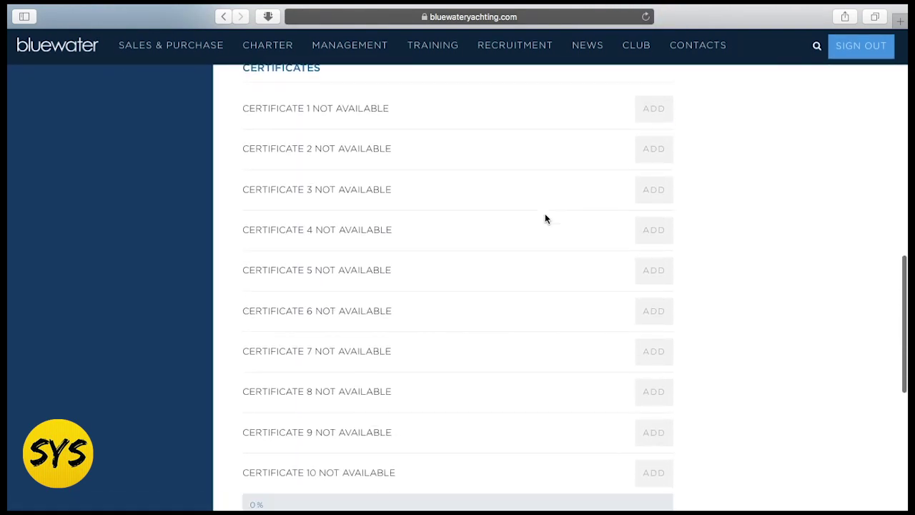
scroll(545, 218, down, 9)
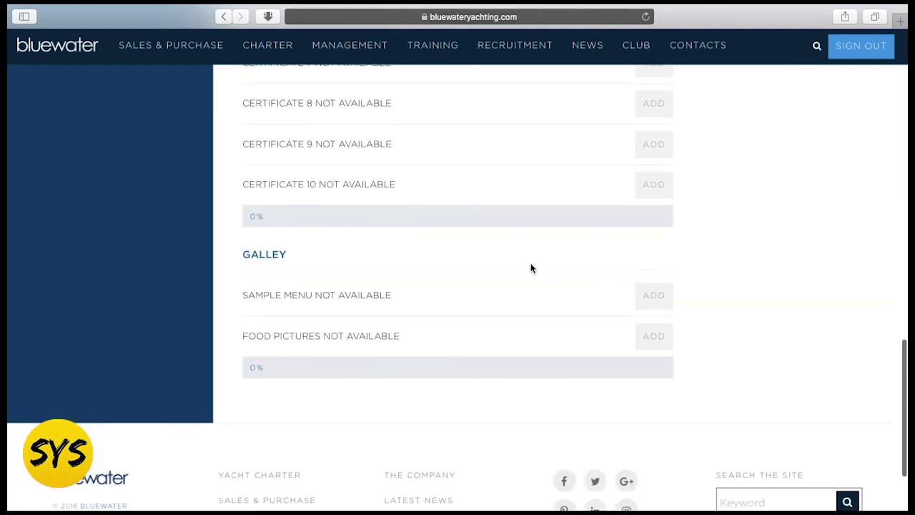
scroll(535, 355, up, 20)
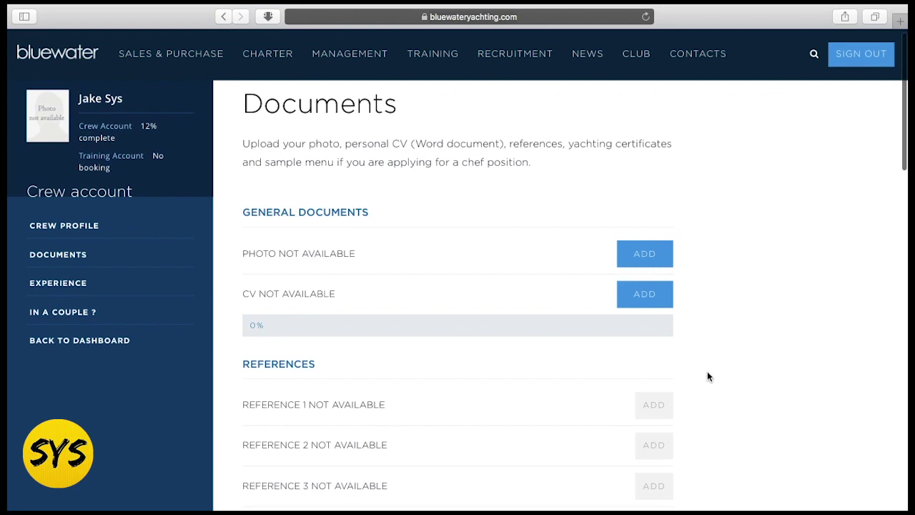
- Upload 0002 (1).jpg from Downloads as the crew account photo
click(646, 265)
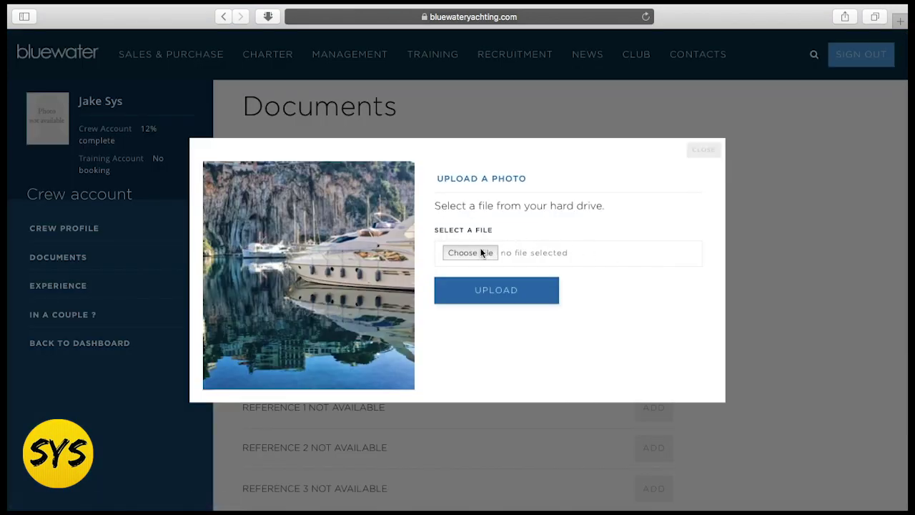
click(473, 252)
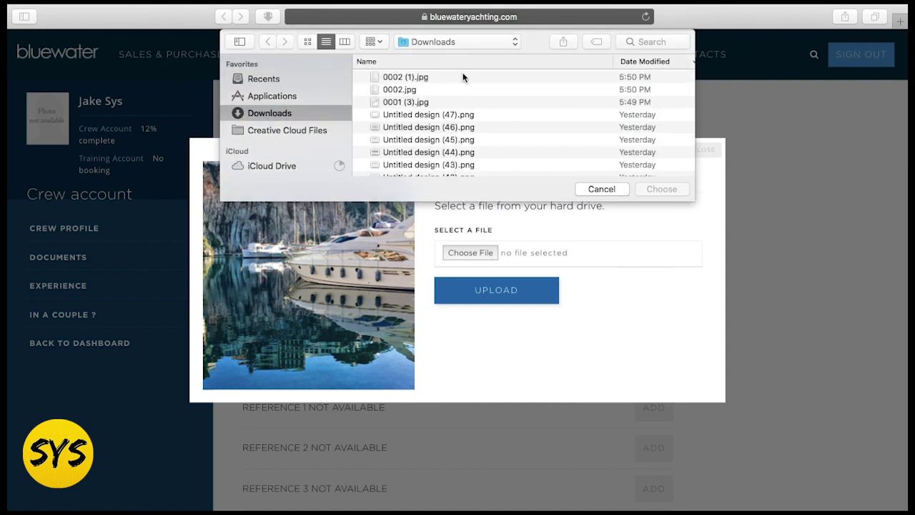
click(418, 77)
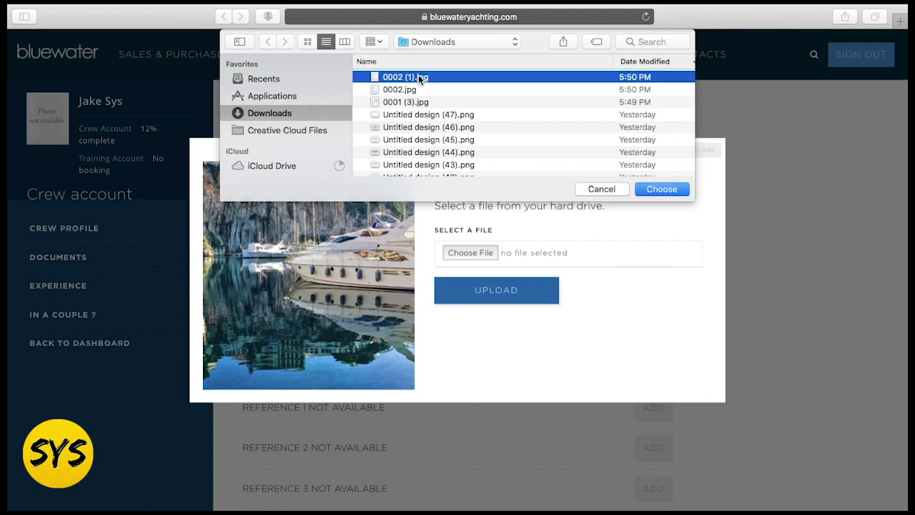
key(space)
key(space)
click(672, 188)
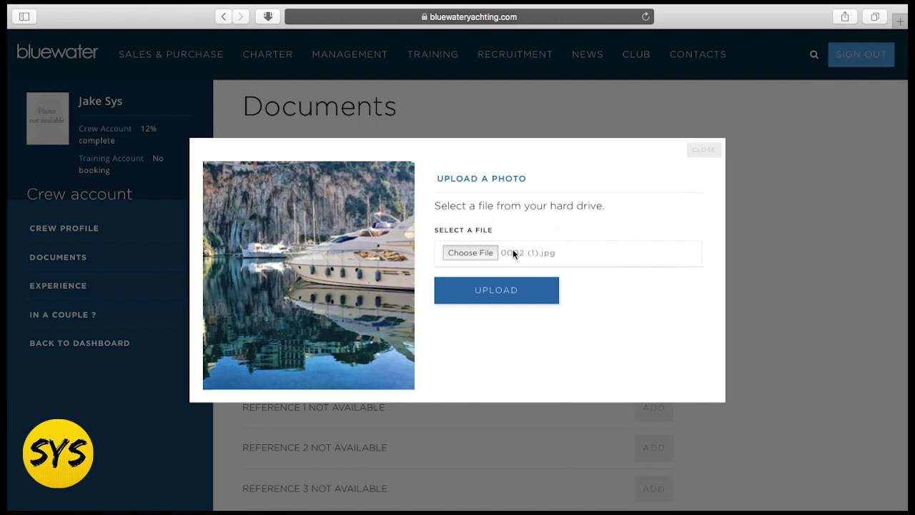
click(515, 290)
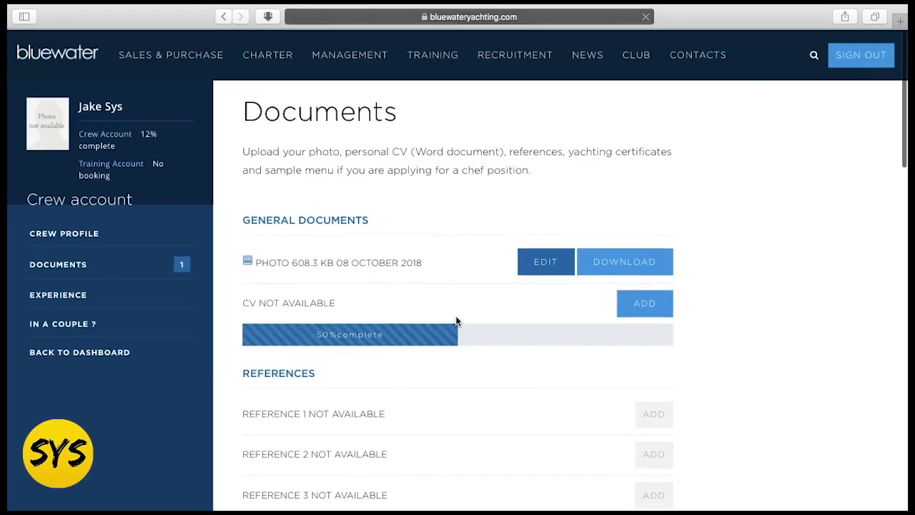
scroll(523, 402, down, 1)
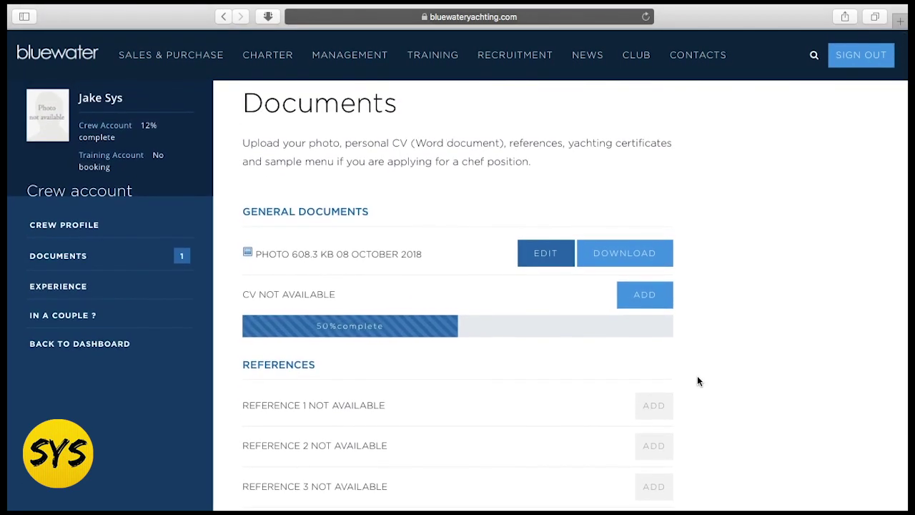
- Scroll over the Documents references and certificates, then switch to the Experience page
scroll(606, 354, down, 1)
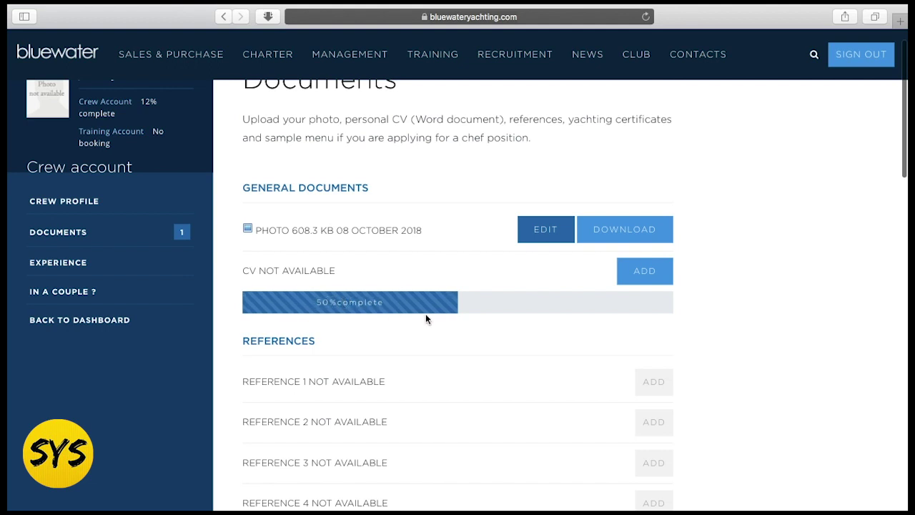
scroll(771, 364, up, 1)
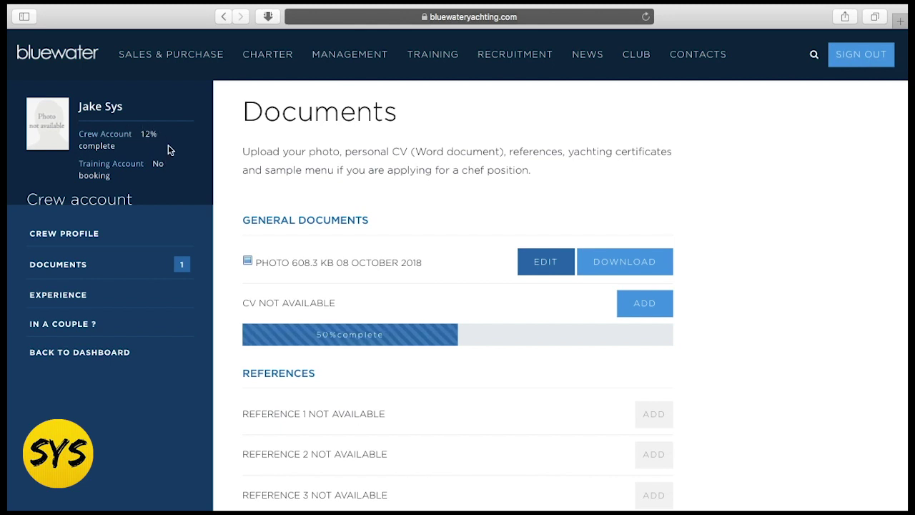
scroll(761, 348, down, 5)
scroll(760, 348, up, 5)
scroll(761, 348, down, 2)
scroll(760, 348, up, 2)
scroll(760, 348, down, 20)
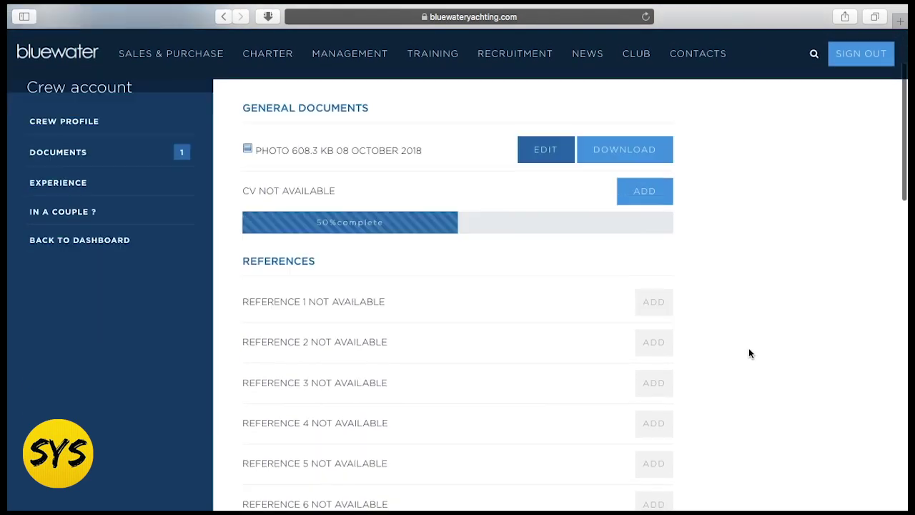
scroll(693, 337, up, 20)
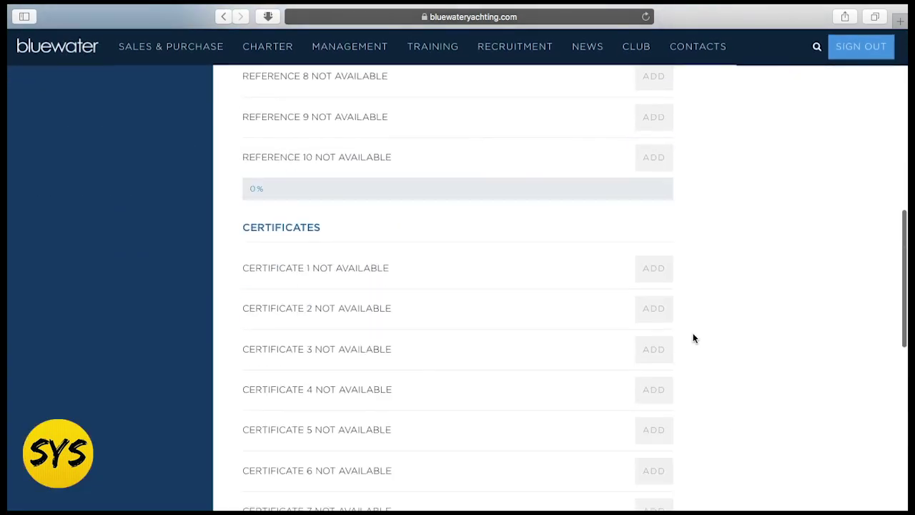
click(80, 301)
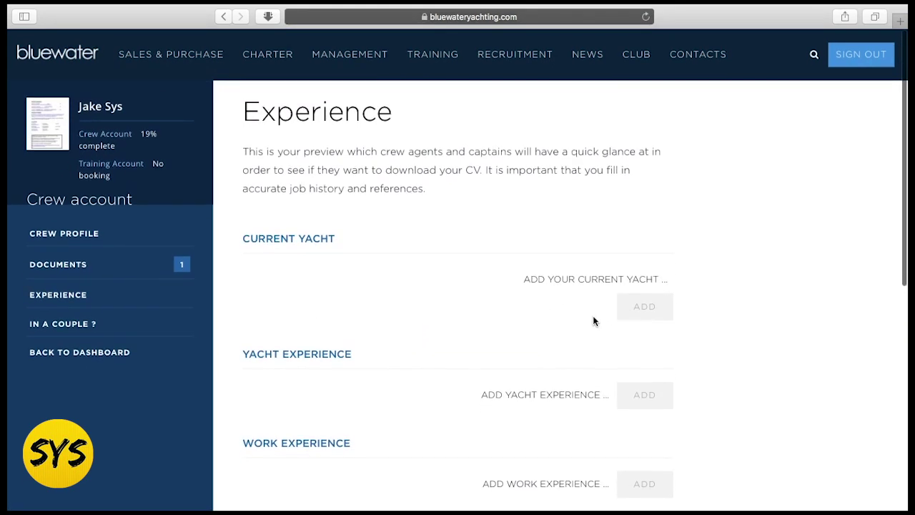
- Scroll through the empty Experience sections and start adding education, skills and hobbies details
scroll(750, 333, down, 3)
scroll(750, 332, up, 2)
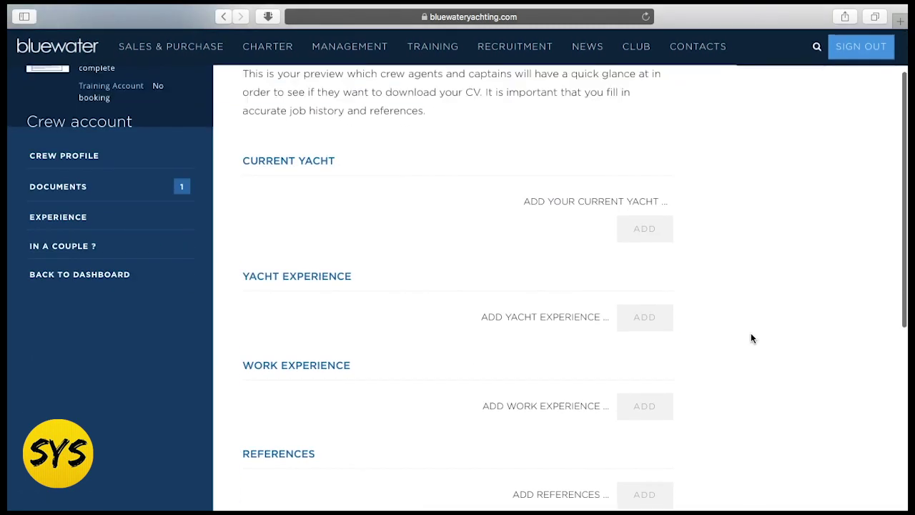
scroll(790, 355, down, 1)
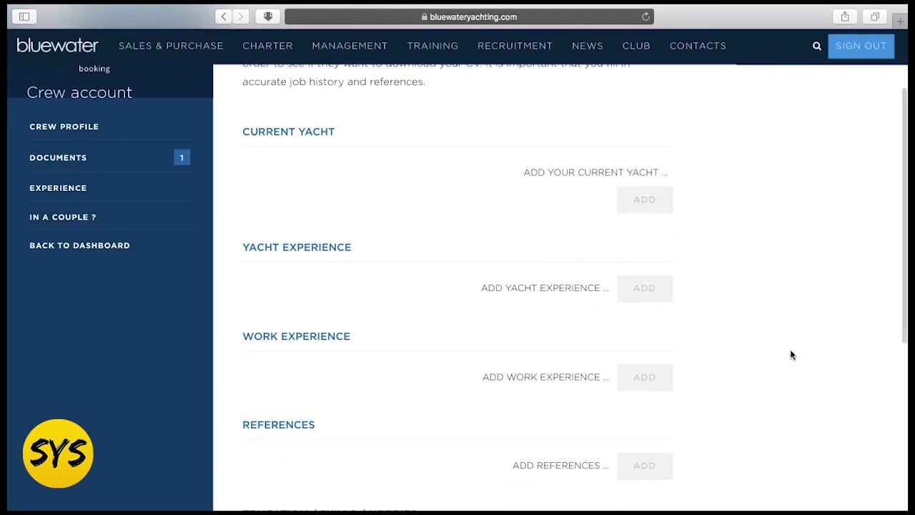
scroll(726, 360, down, 1)
scroll(726, 359, down, 1)
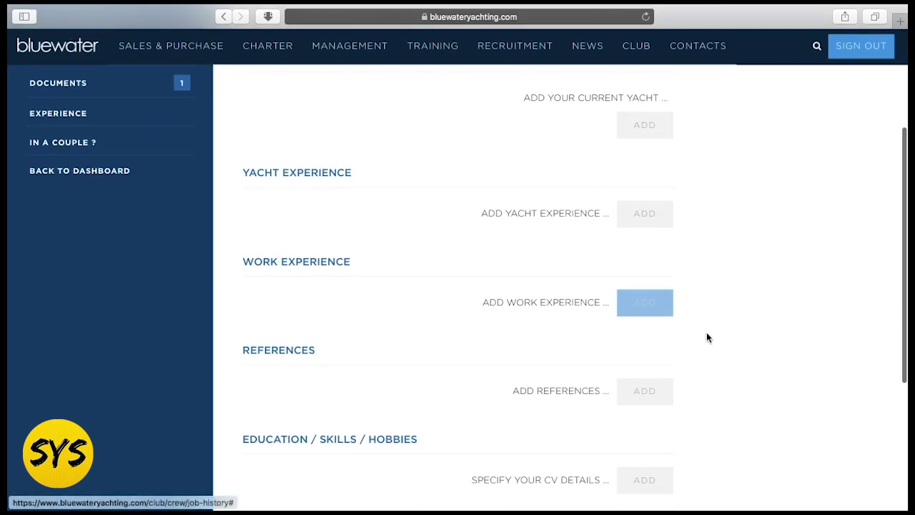
scroll(708, 339, down, 1)
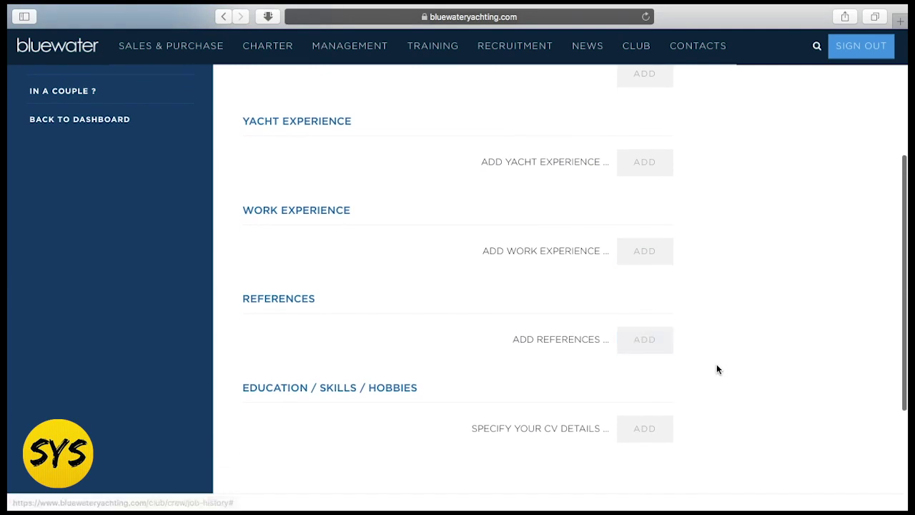
scroll(717, 369, down, 1)
scroll(718, 369, down, 1)
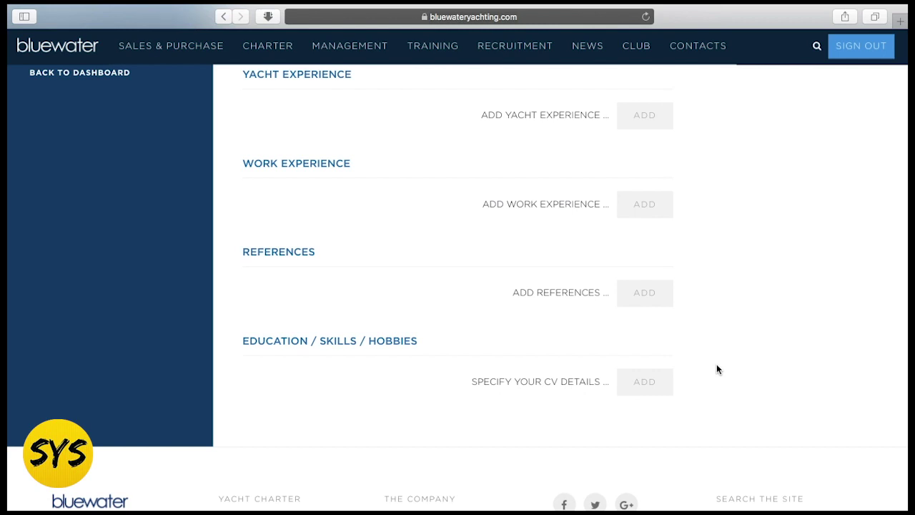
scroll(718, 369, down, 2)
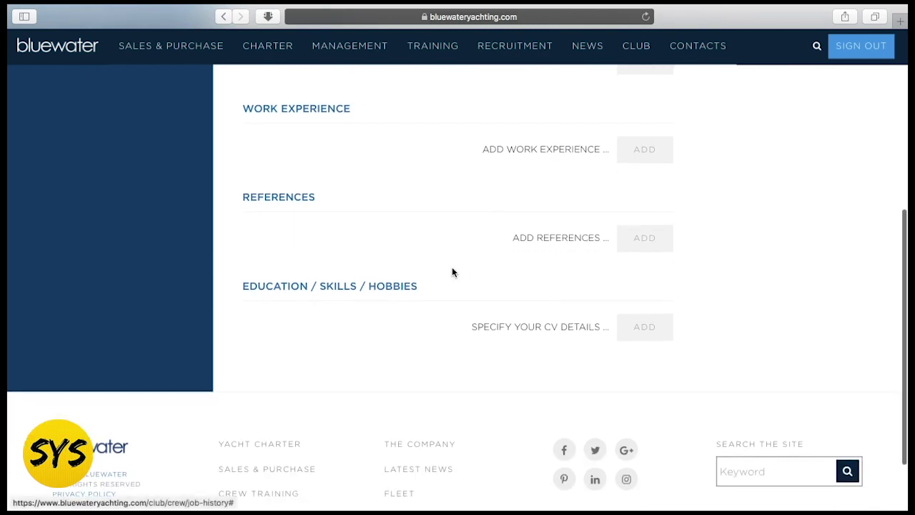
click(638, 326)
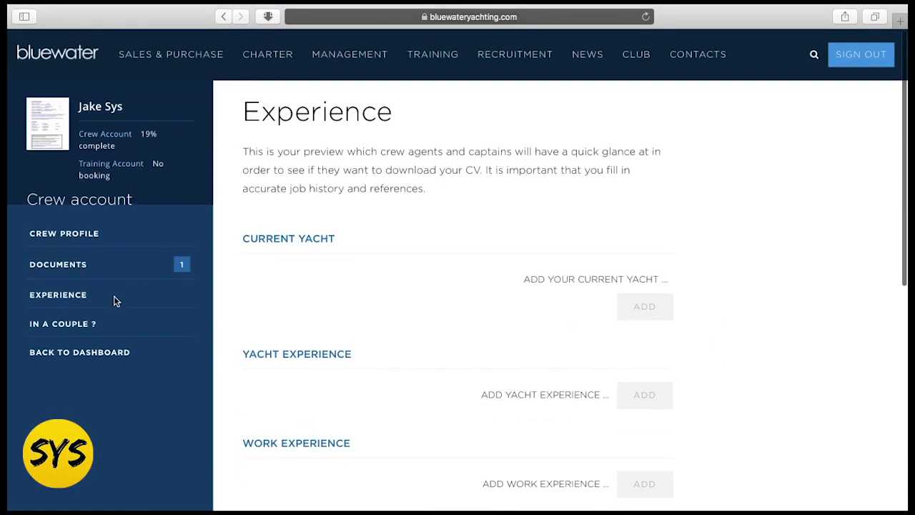
- Bring up the Recruitment menu's Crew Placement links
scroll(390, 306, down, 1)
scroll(389, 309, up, 1)
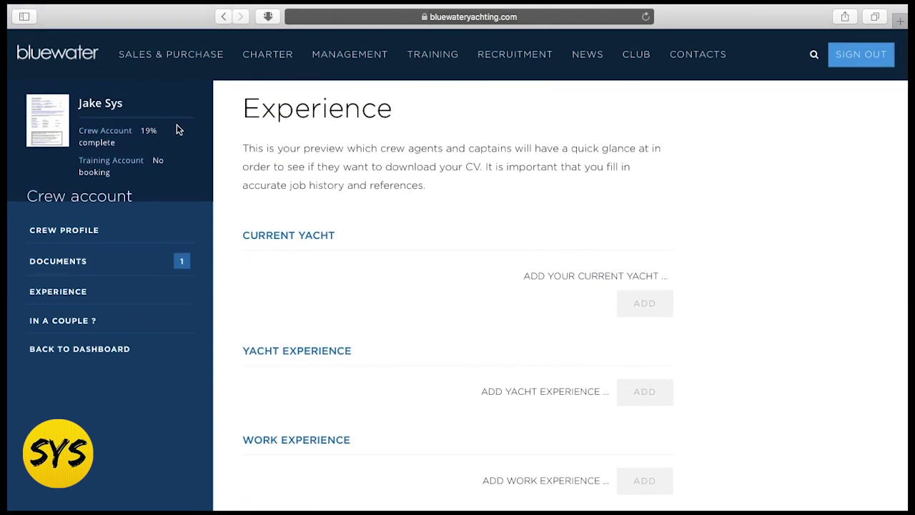
scroll(902, 297, down, 1)
scroll(902, 296, up, 1)
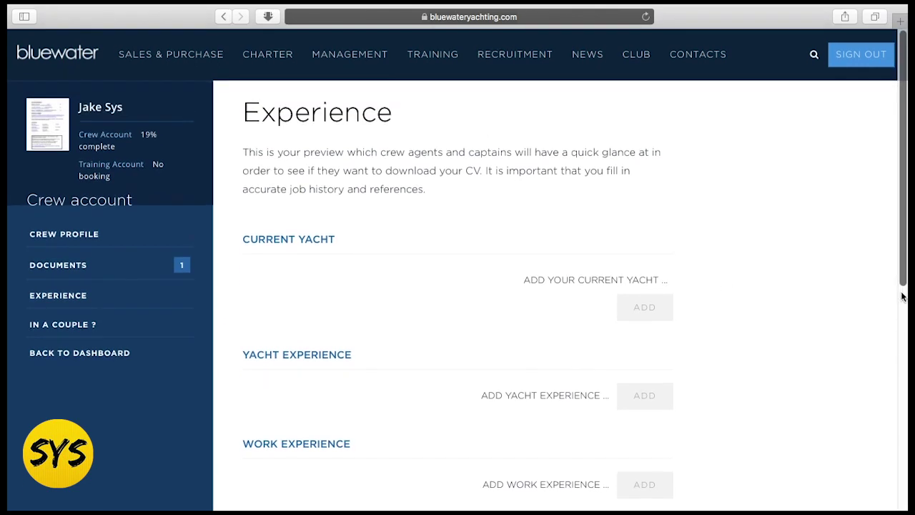
mouse_move(629, 94)
mouse_move(507, 66)
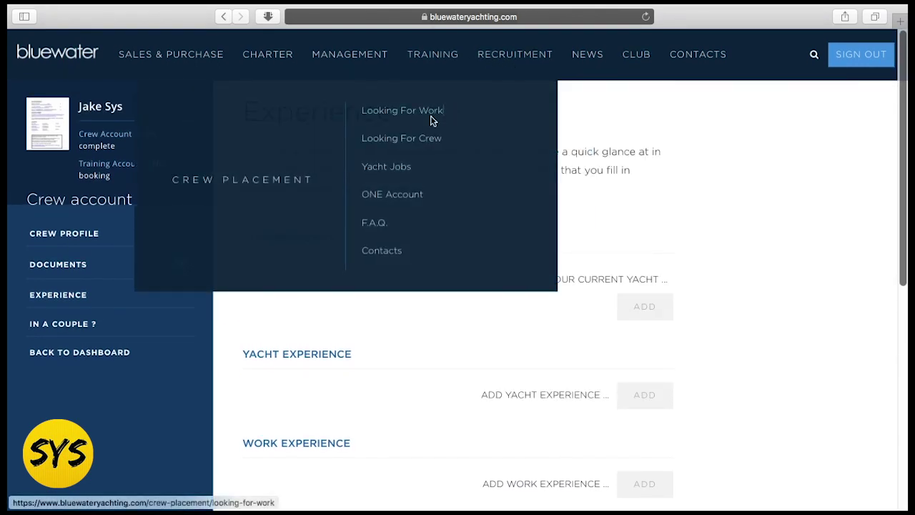
- Open the 154-job Job Board and the Stew / Cook listing's details
click(399, 170)
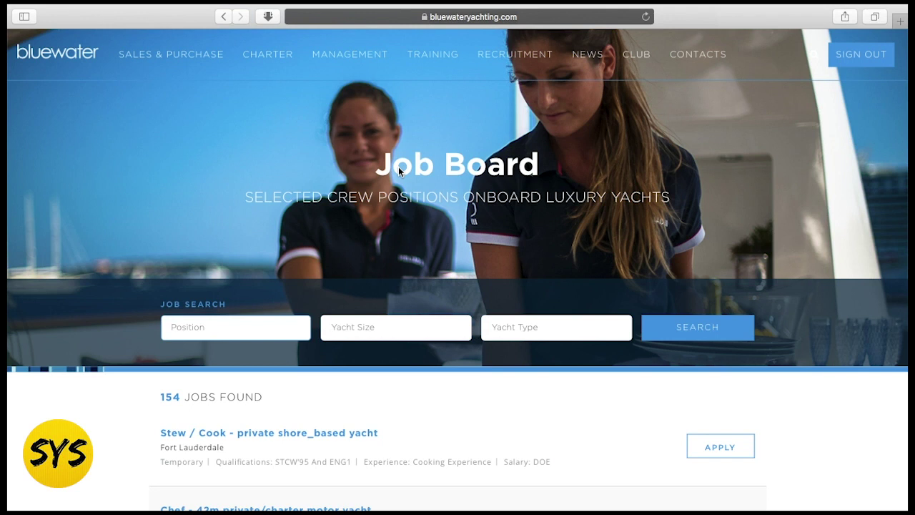
scroll(419, 354, down, 5)
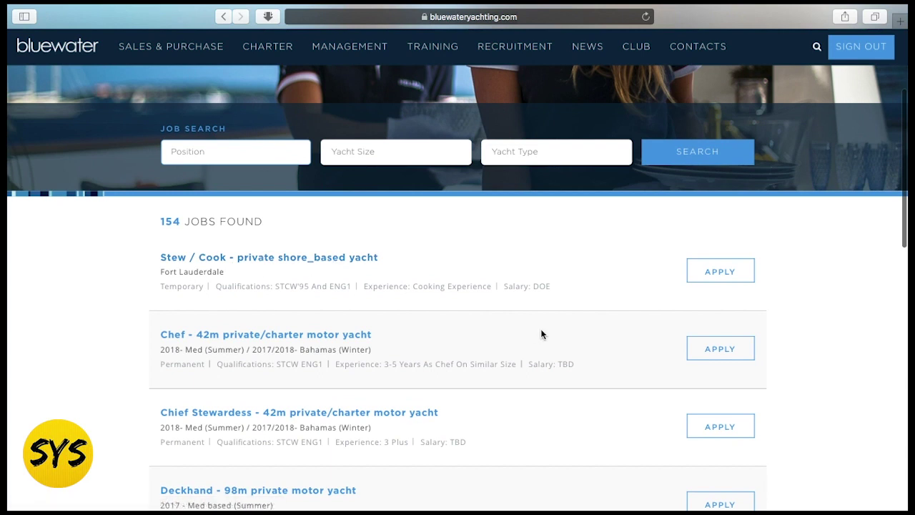
click(720, 279)
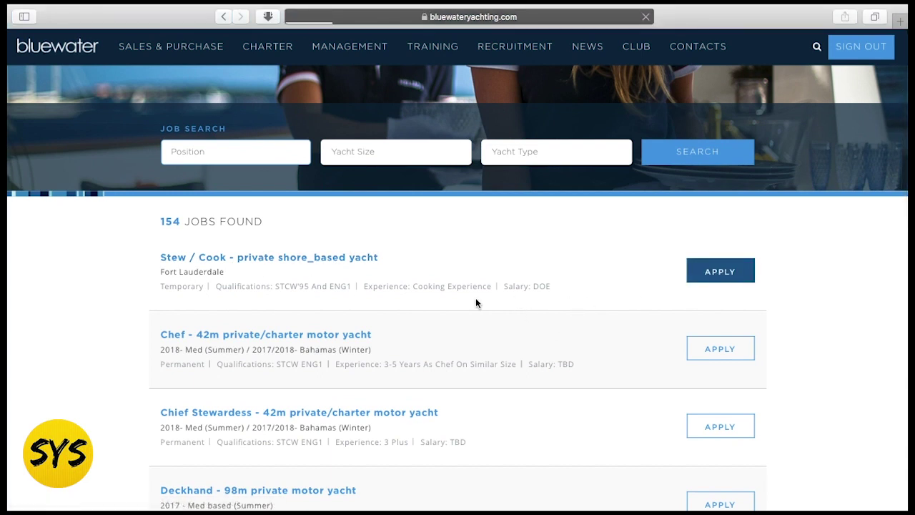
- Read through the Stew / Cook job details, then go back to the 154-job list
scroll(485, 392, down, 5)
scroll(484, 391, down, 2)
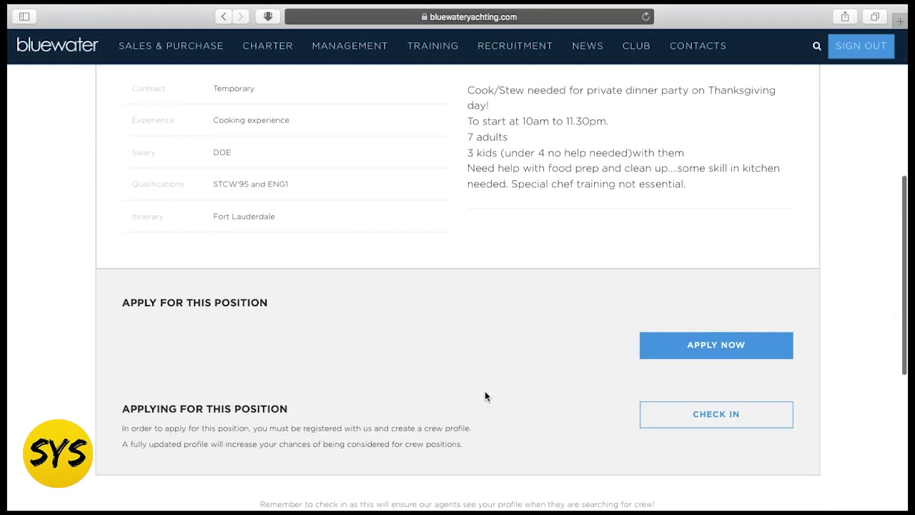
scroll(472, 312, up, 3)
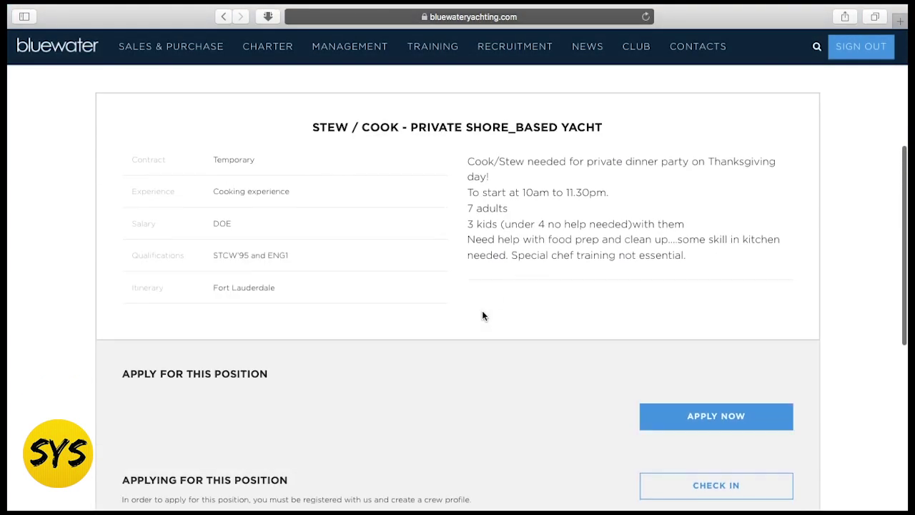
scroll(511, 274, down, 4)
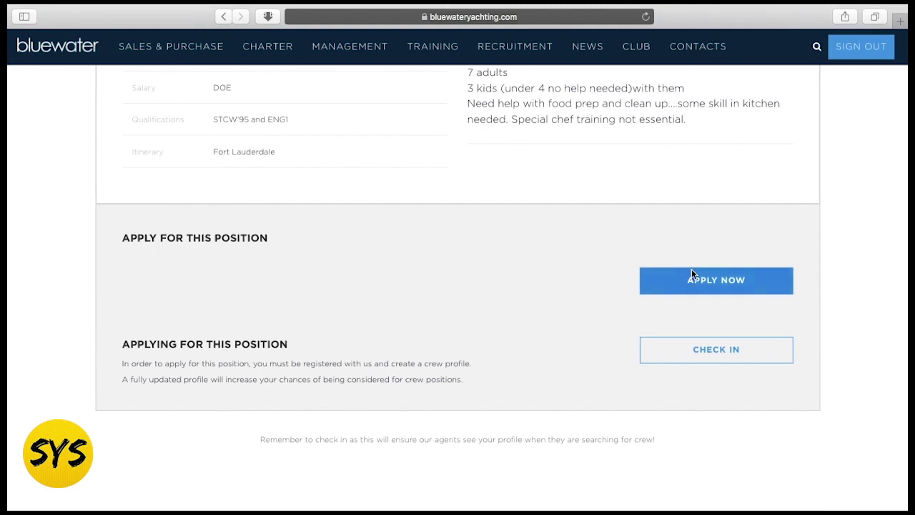
scroll(558, 345, up, 1)
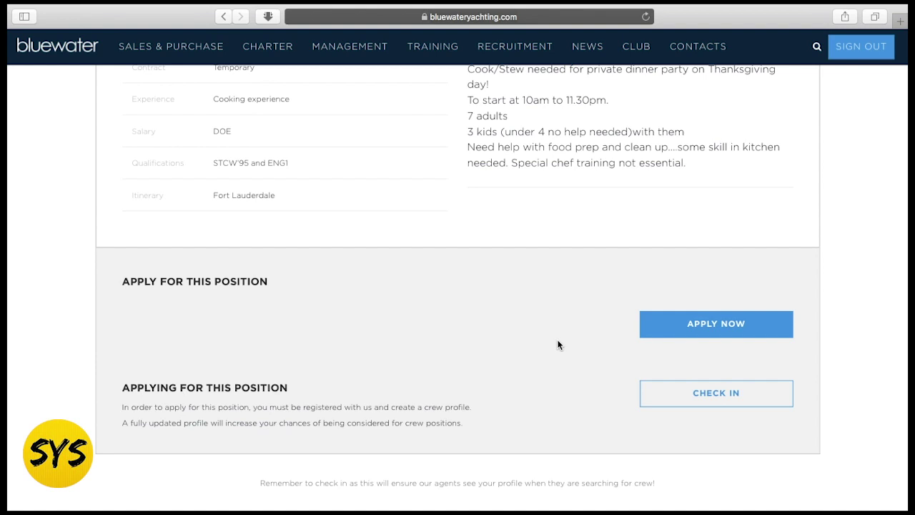
scroll(558, 344, up, 3)
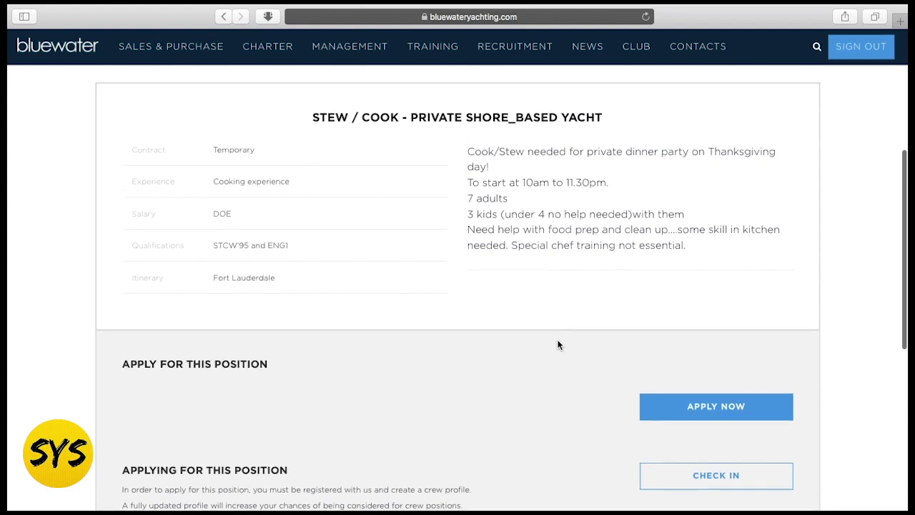
scroll(558, 344, up, 1)
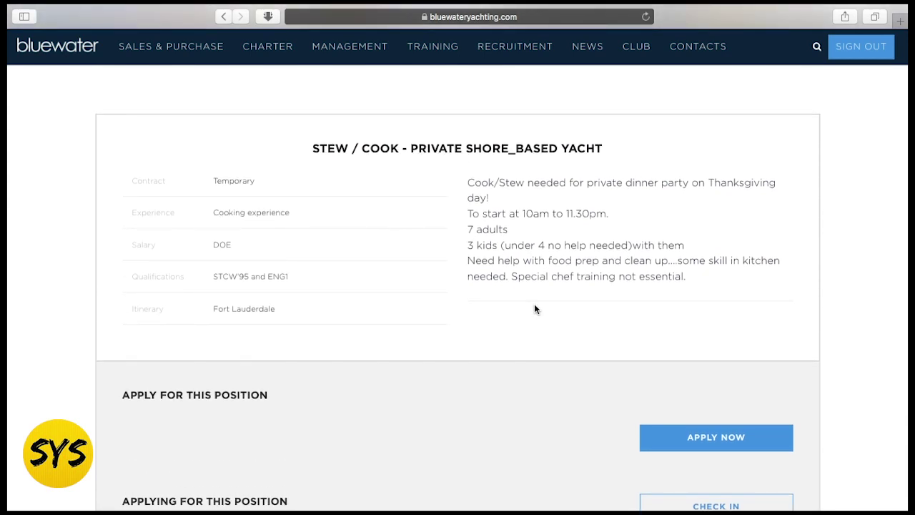
scroll(465, 229, up, 1)
scroll(465, 231, down, 1)
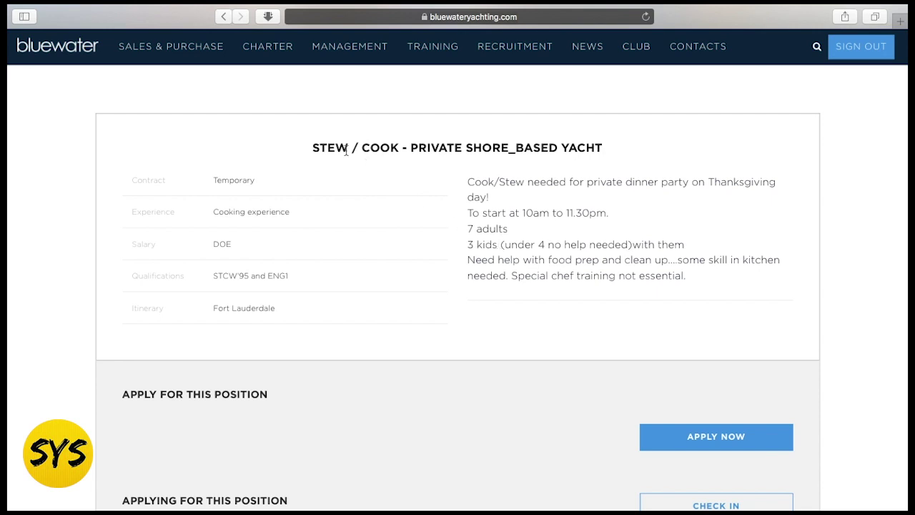
scroll(488, 226, up, 8)
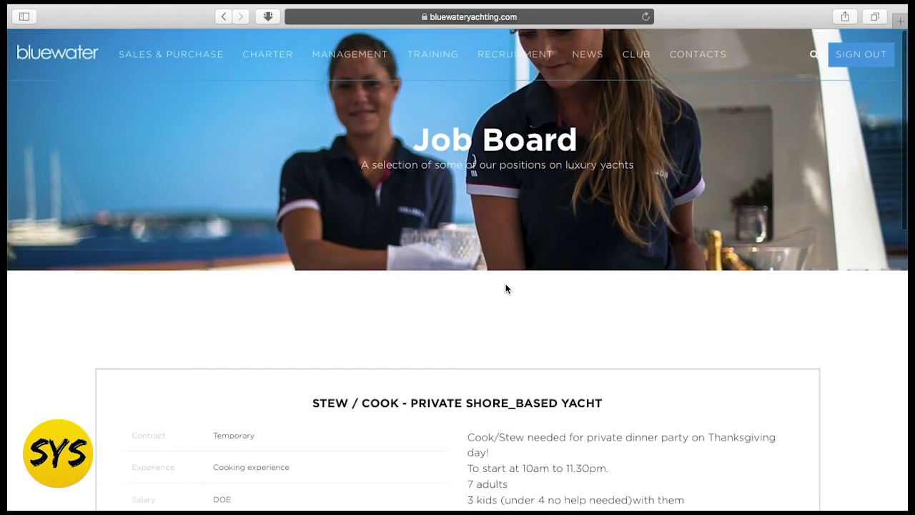
scroll(505, 288, down, 3)
scroll(505, 288, down, 4)
scroll(505, 288, up, 8)
scroll(506, 288, down, 3)
scroll(505, 288, down, 3)
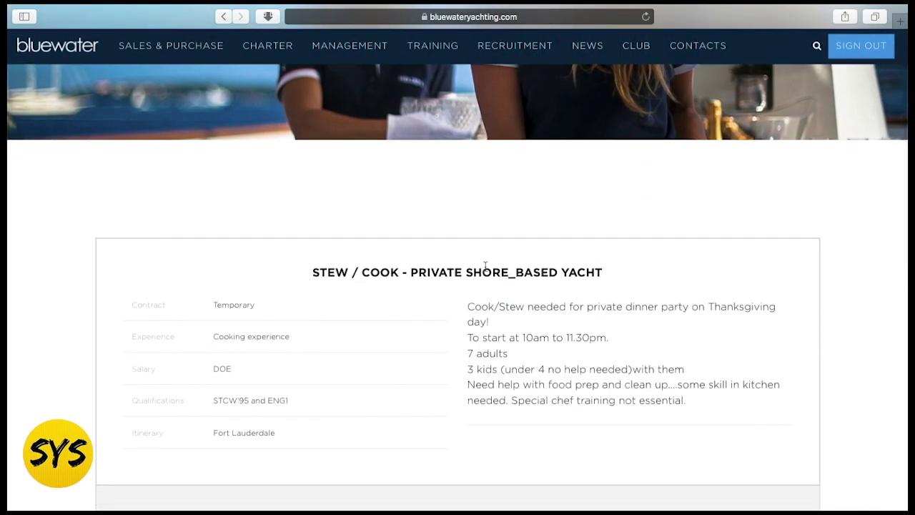
scroll(470, 205, up, 1)
scroll(470, 204, down, 10)
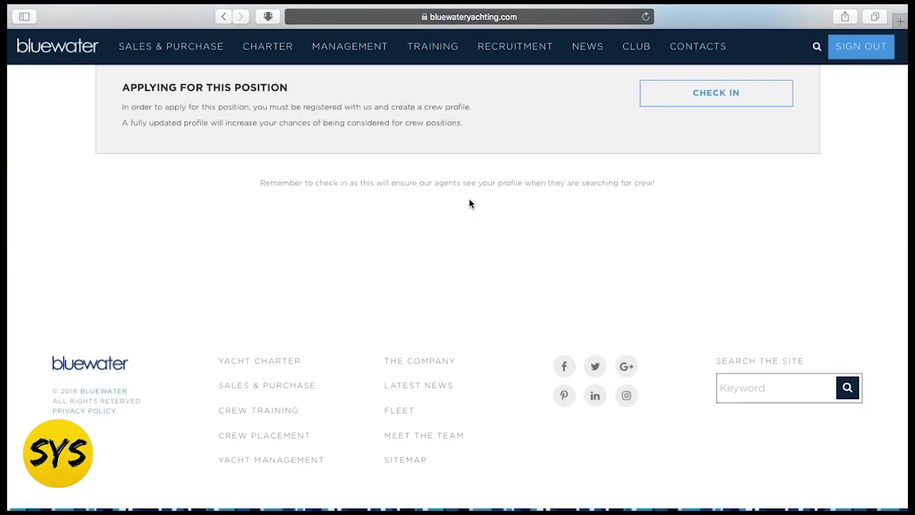
scroll(469, 204, up, 15)
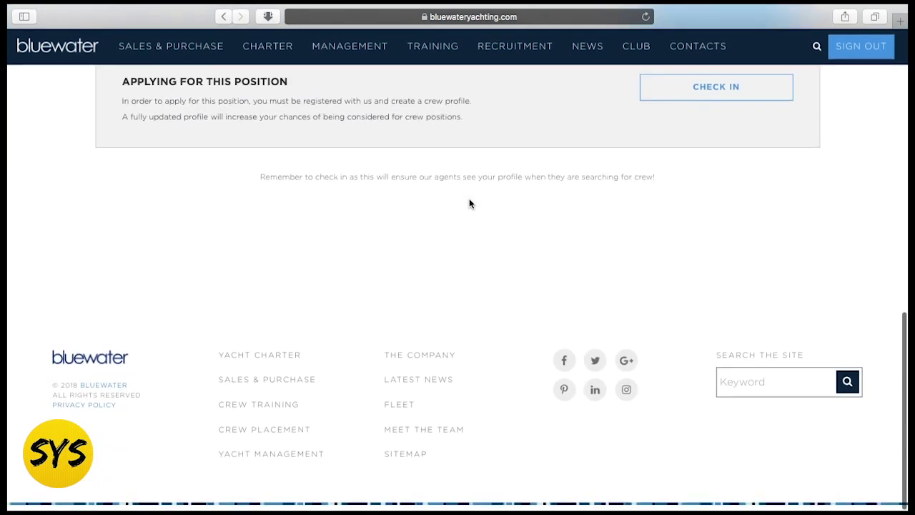
scroll(506, 237, down, 7)
scroll(506, 237, up, 8)
scroll(506, 236, down, 2)
scroll(506, 243, down, 2)
scroll(506, 243, up, 4)
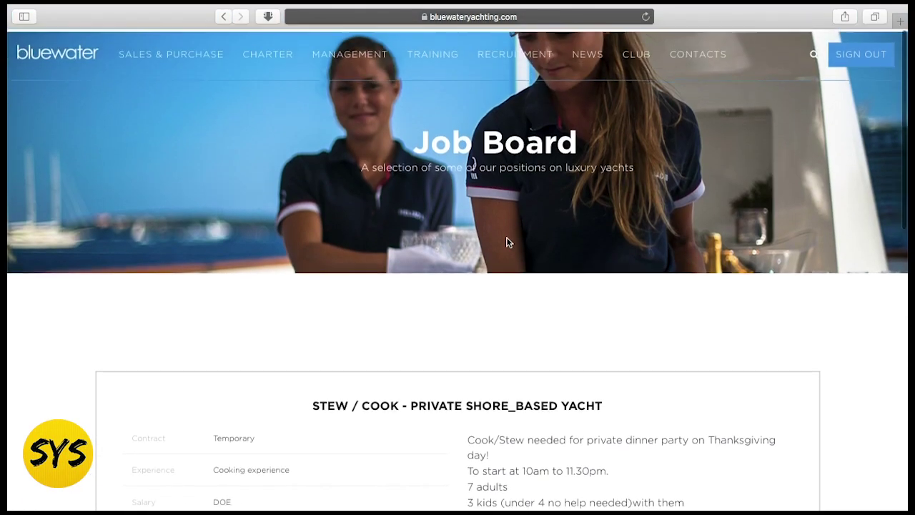
click(224, 17)
scroll(529, 336, down, 1)
scroll(529, 336, up, 2)
scroll(529, 341, down, 1)
scroll(529, 341, up, 1)
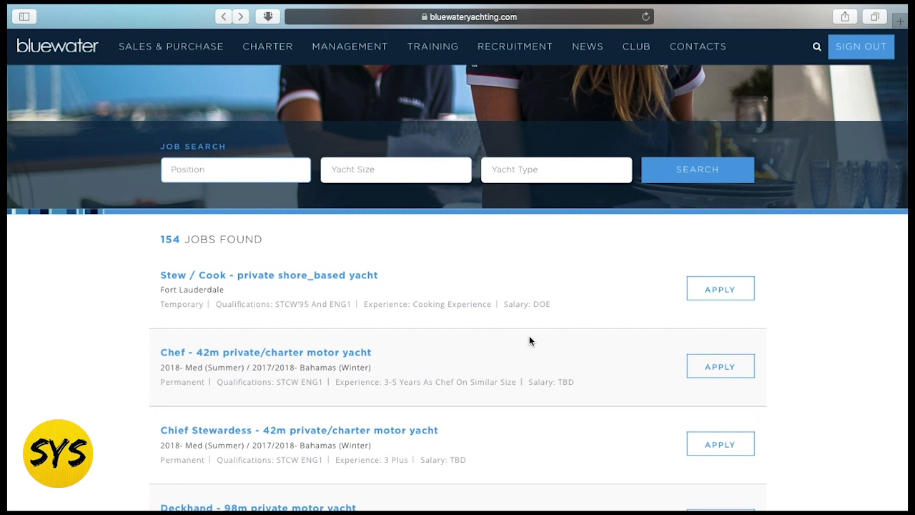
scroll(500, 301, up, 1)
scroll(502, 301, down, 4)
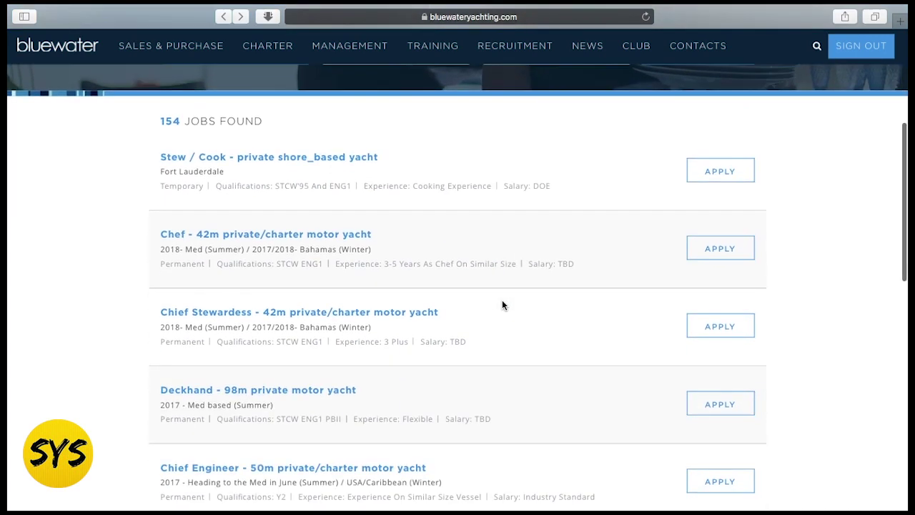
scroll(502, 305, down, 2)
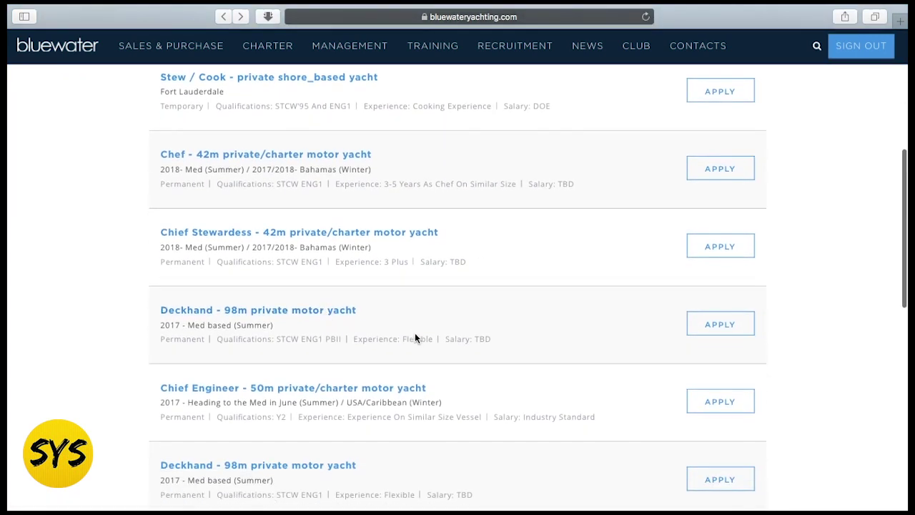
scroll(415, 335, down, 2)
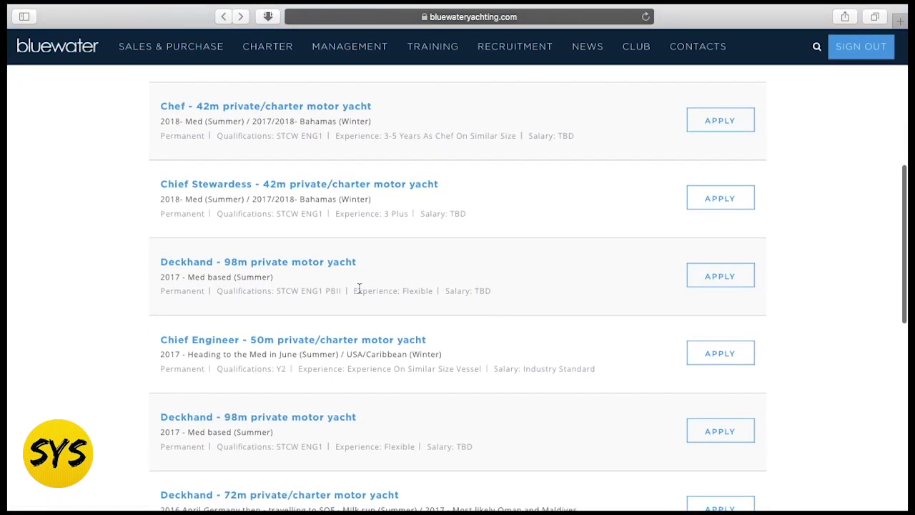
scroll(540, 306, down, 1)
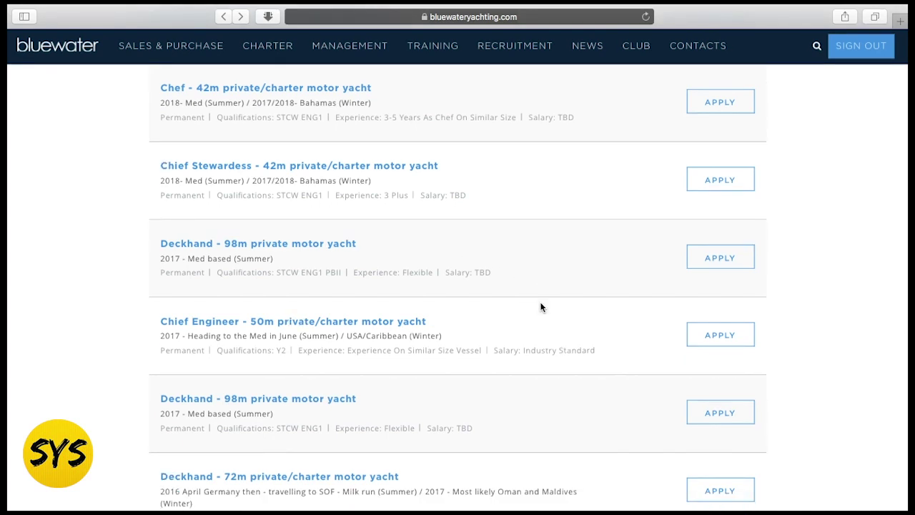
scroll(540, 307, up, 1)
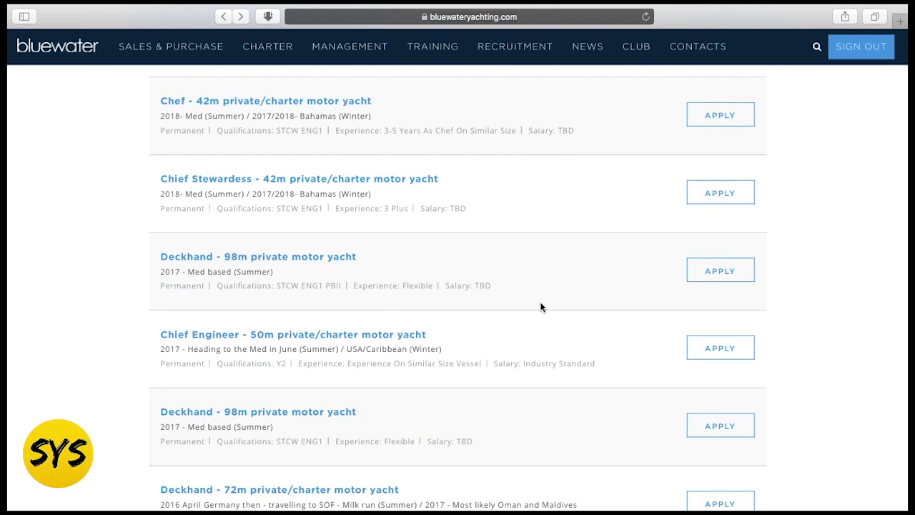
scroll(540, 306, up, 10)
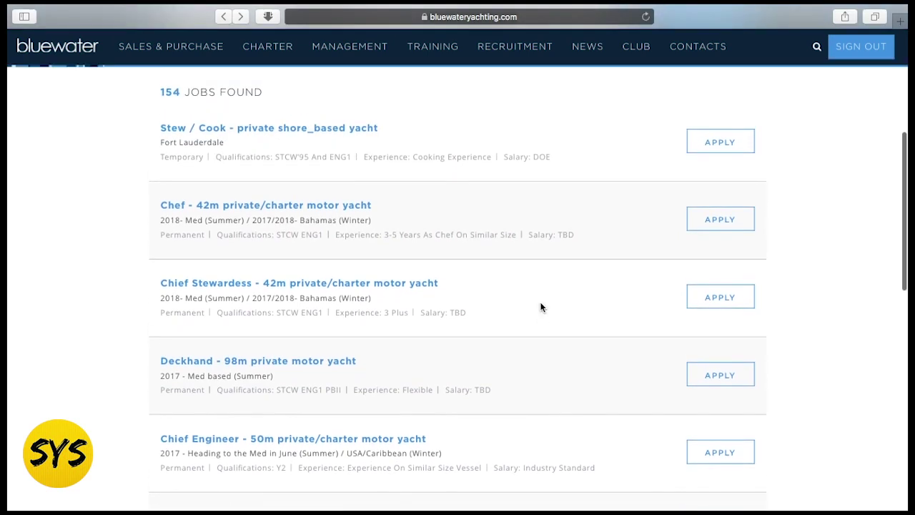
scroll(540, 307, down, 10)
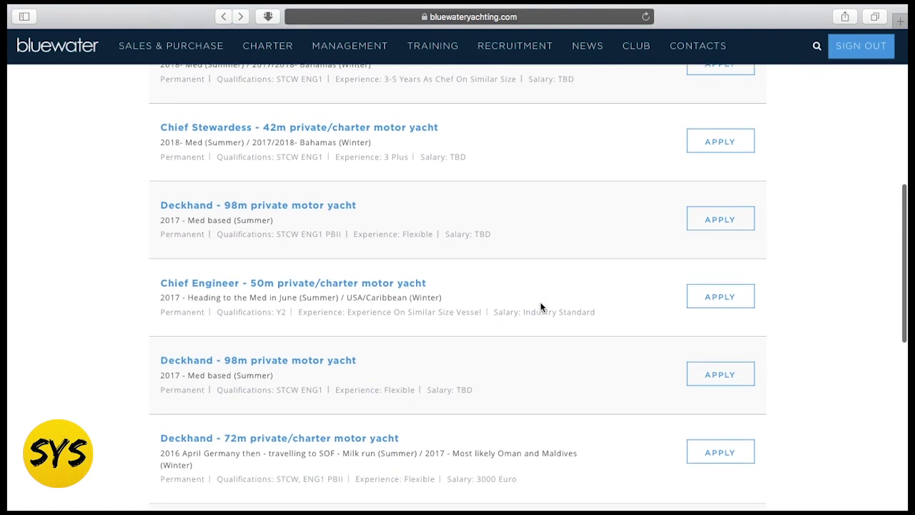
scroll(541, 306, down, 2)
scroll(540, 307, down, 5)
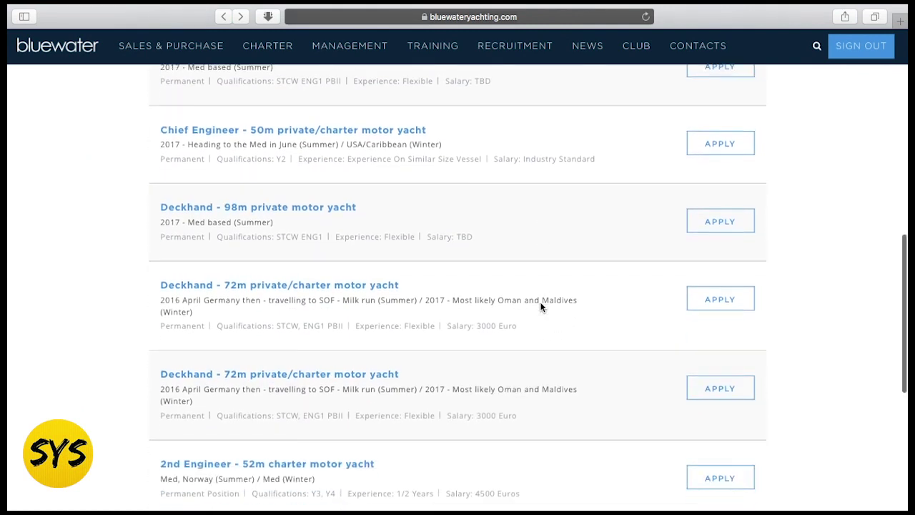
scroll(472, 324, up, 1)
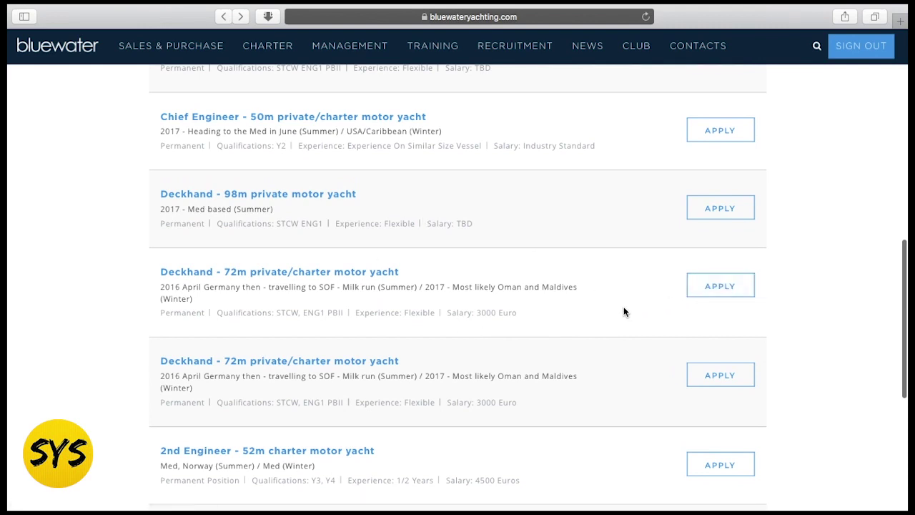
scroll(624, 311, down, 5)
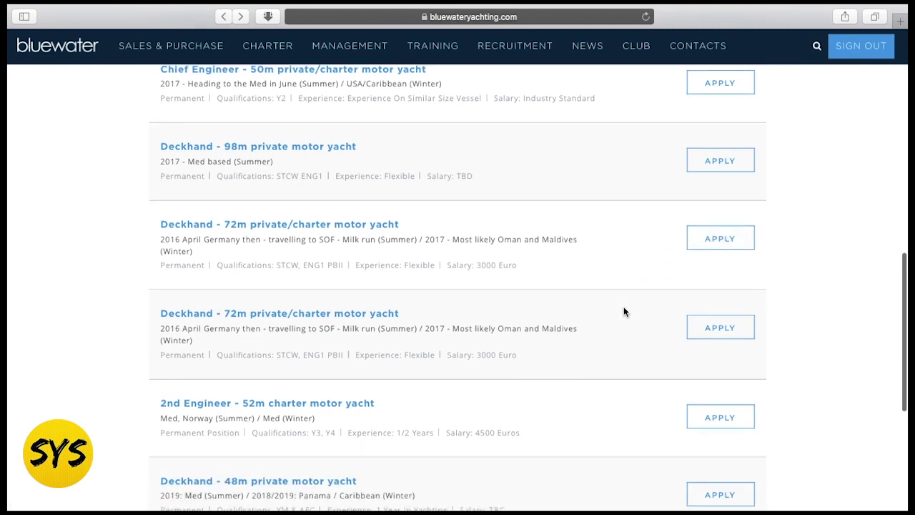
scroll(623, 312, up, 15)
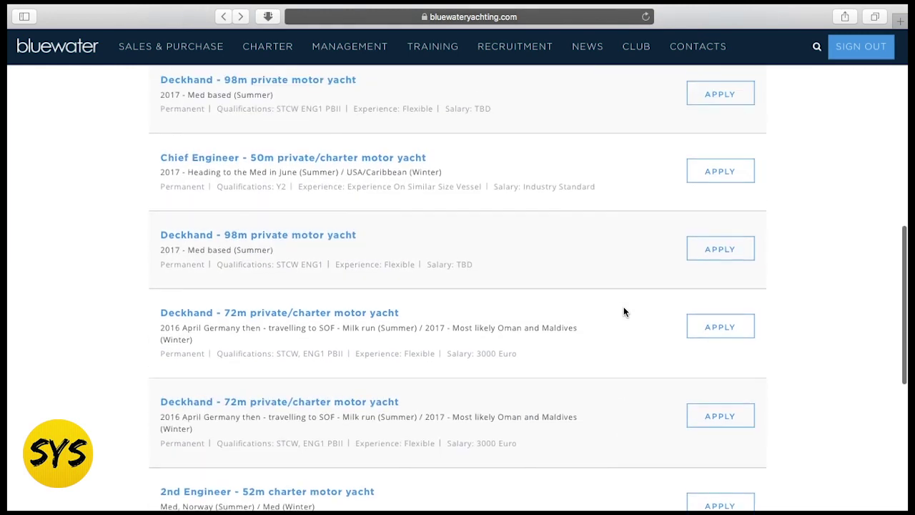
scroll(623, 312, down, 12)
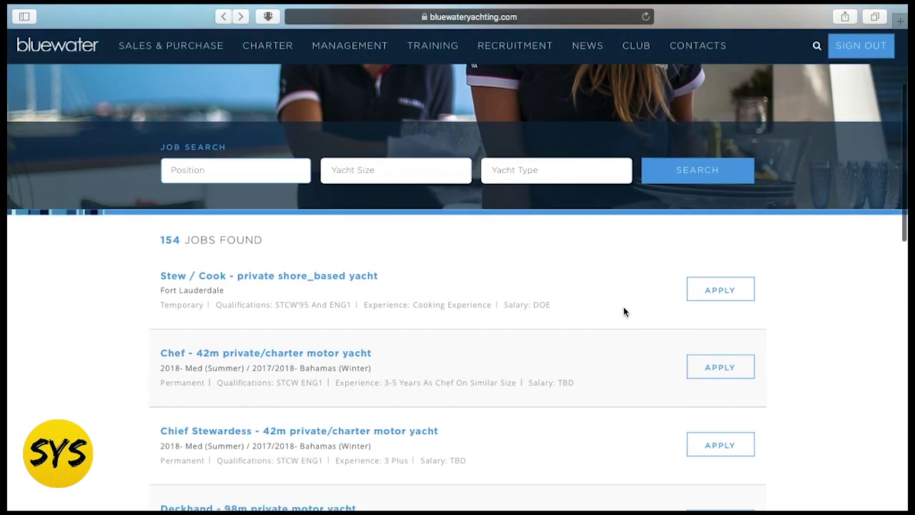
scroll(553, 275, down, 2)
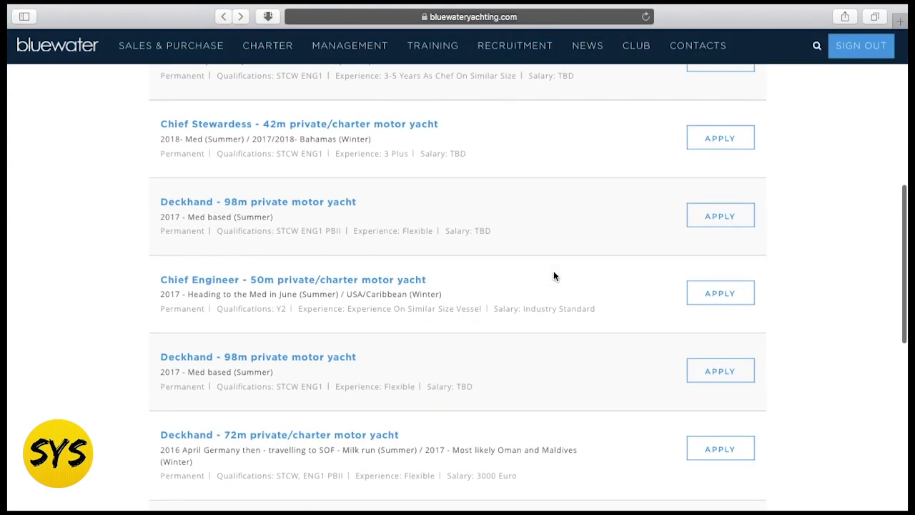
scroll(553, 276, down, 2)
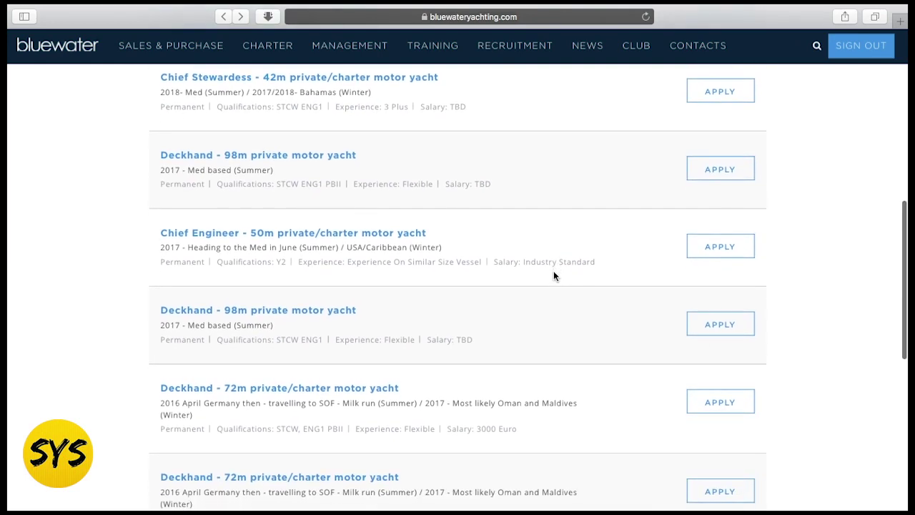
scroll(554, 275, up, 15)
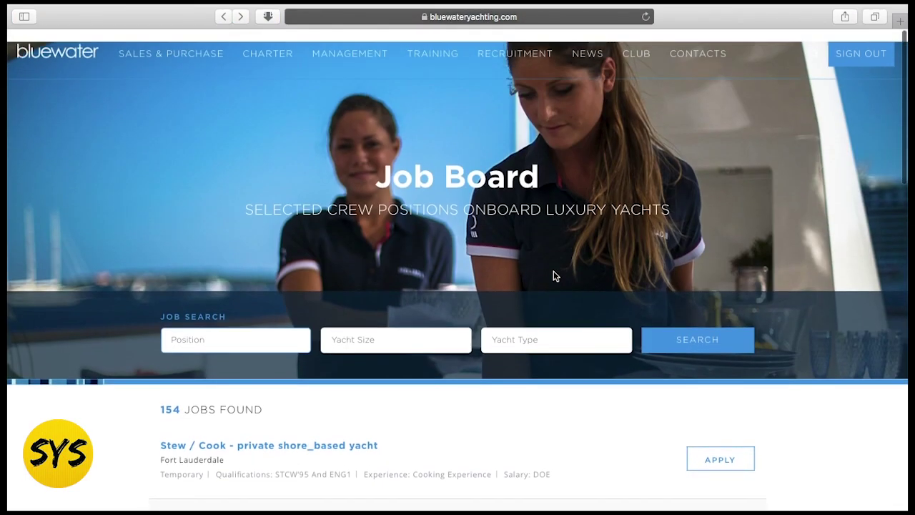
scroll(553, 276, down, 8)
scroll(553, 275, down, 10)
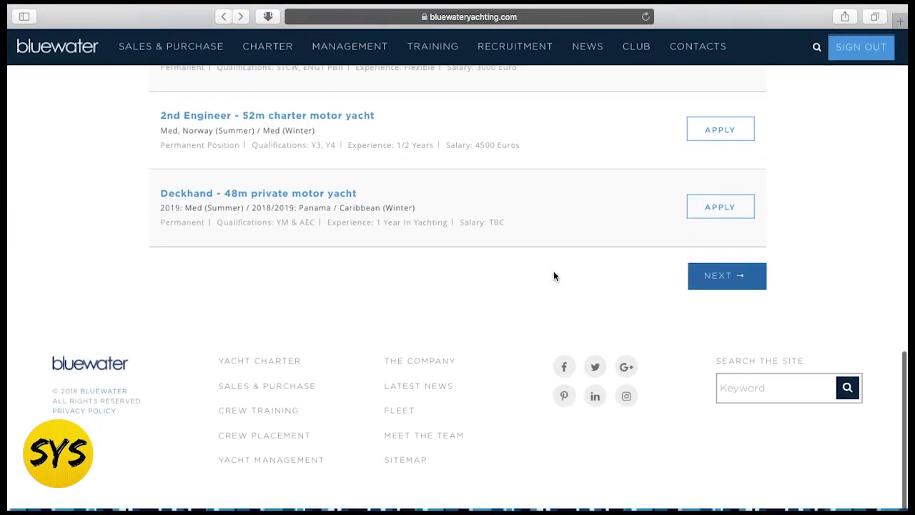
scroll(529, 329, up, 5)
scroll(529, 330, up, 15)
scroll(529, 330, down, 20)
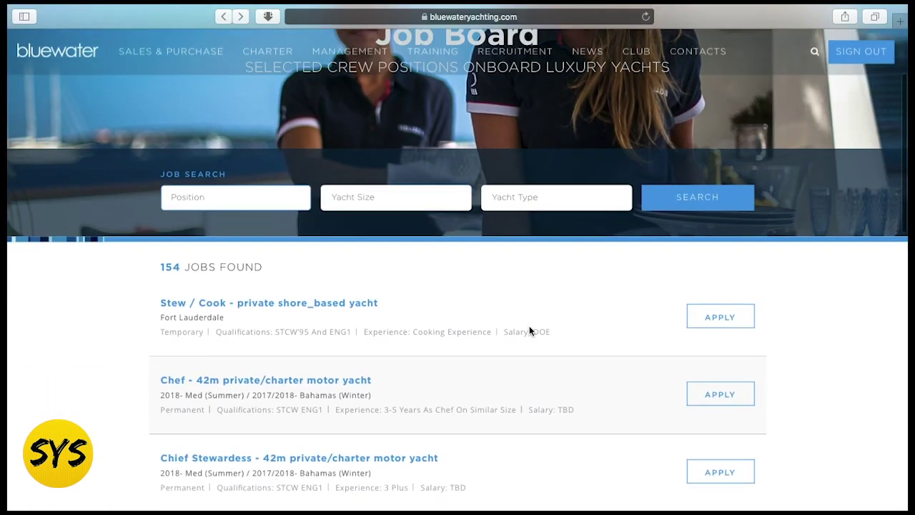
scroll(529, 330, up, 20)
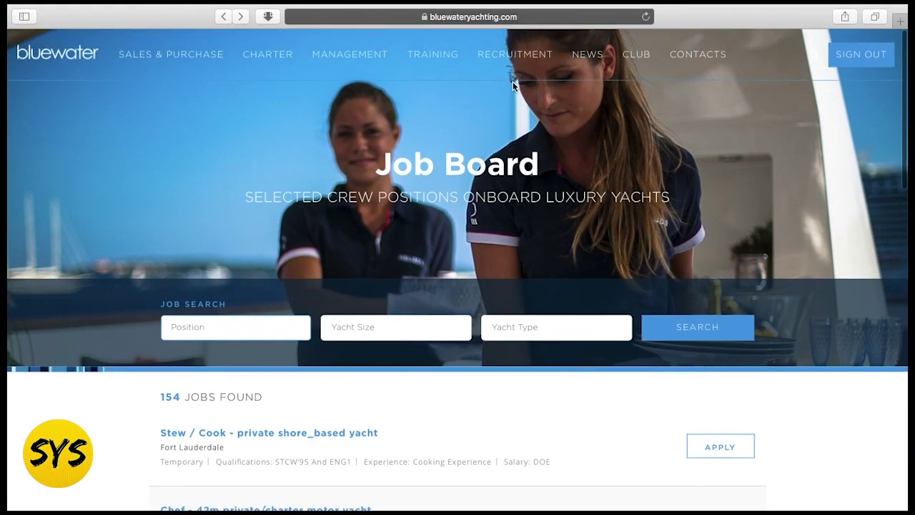
mouse_move(509, 68)
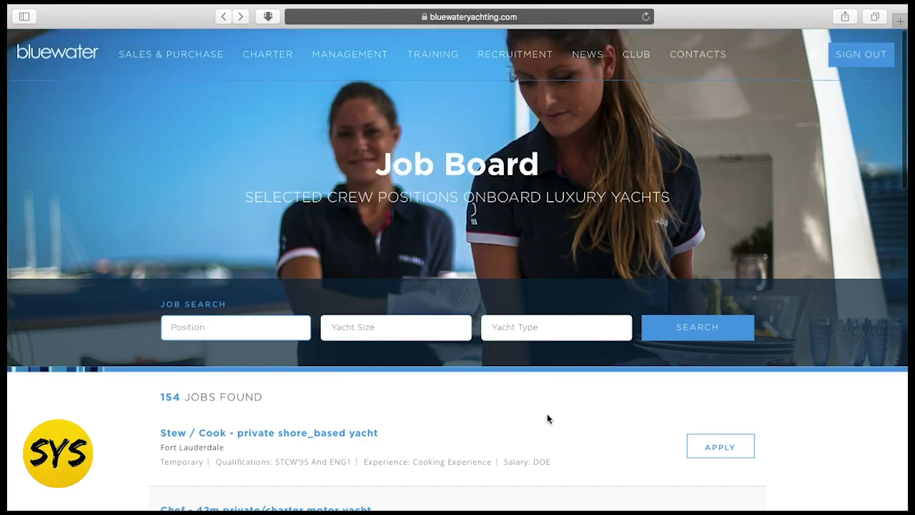
- Close the YPI Crew jobs page so the Luxury Yacht Group home page shows
click(439, 16)
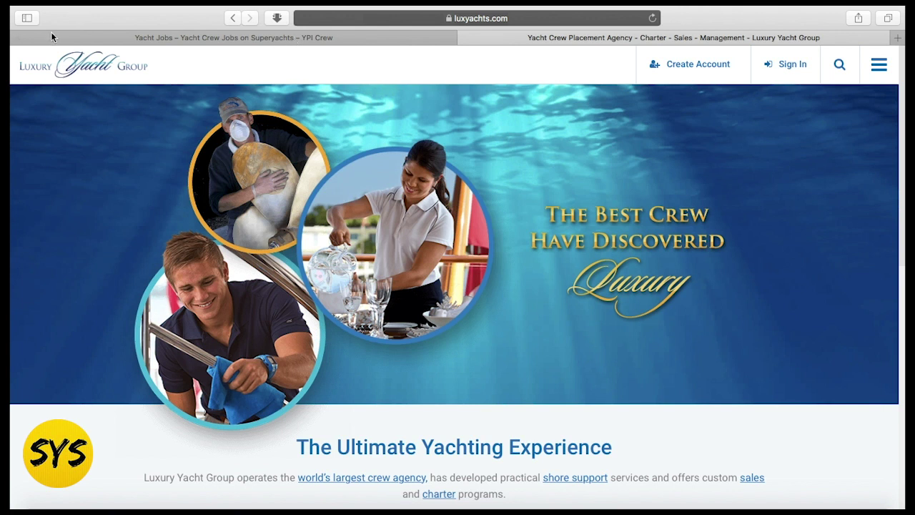
click(17, 37)
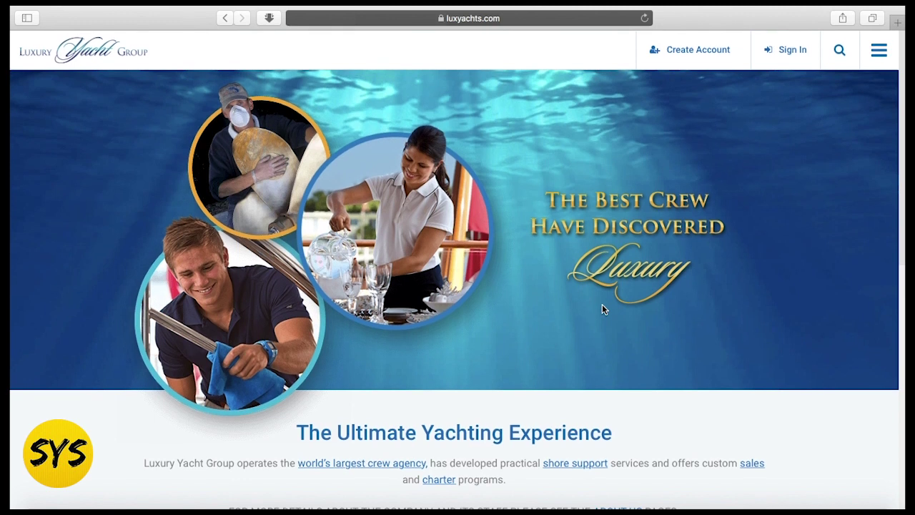
scroll(602, 305, down, 2)
scroll(602, 308, up, 3)
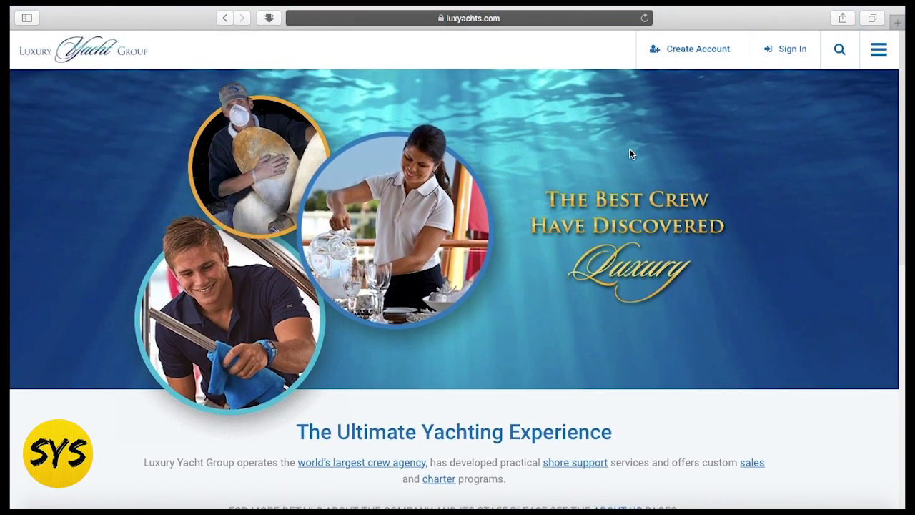
- Open the registration form and fill in the first name, last name and e-mail address
click(686, 59)
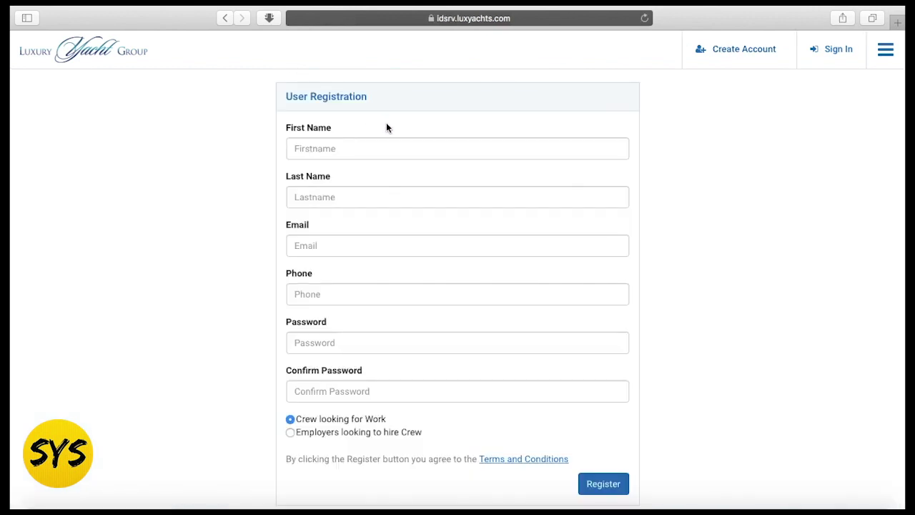
click(372, 145)
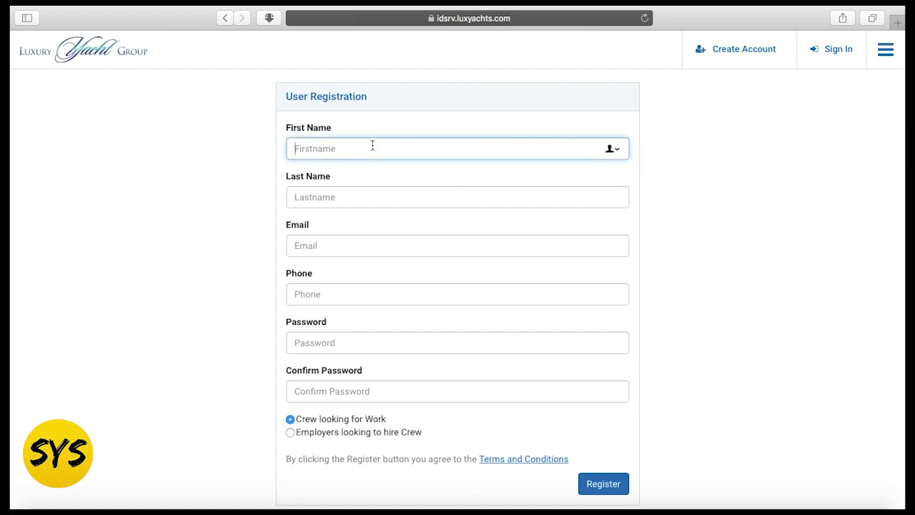
text(Jake)
click(351, 188)
text(Y)
key(BackSpace)
text(SYS)
click(333, 244)
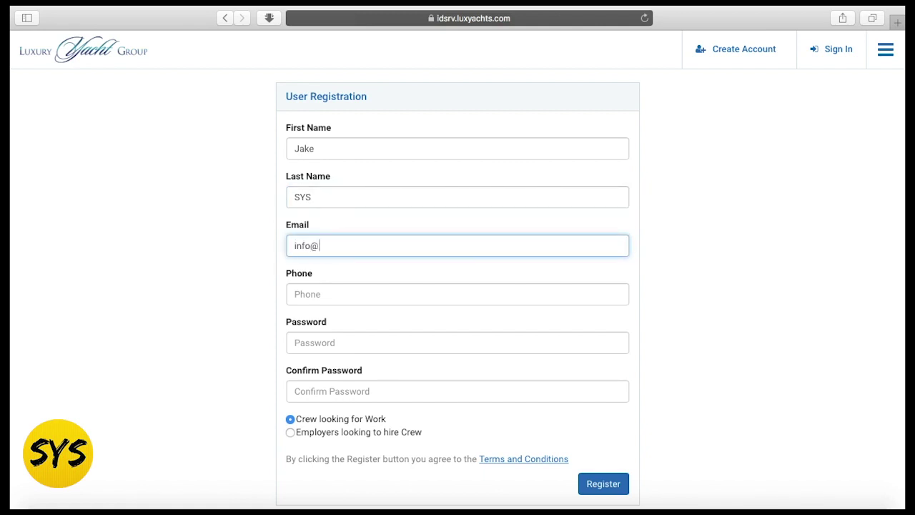
- Enter the phone number, then the account password and its confirmation
click(311, 293)
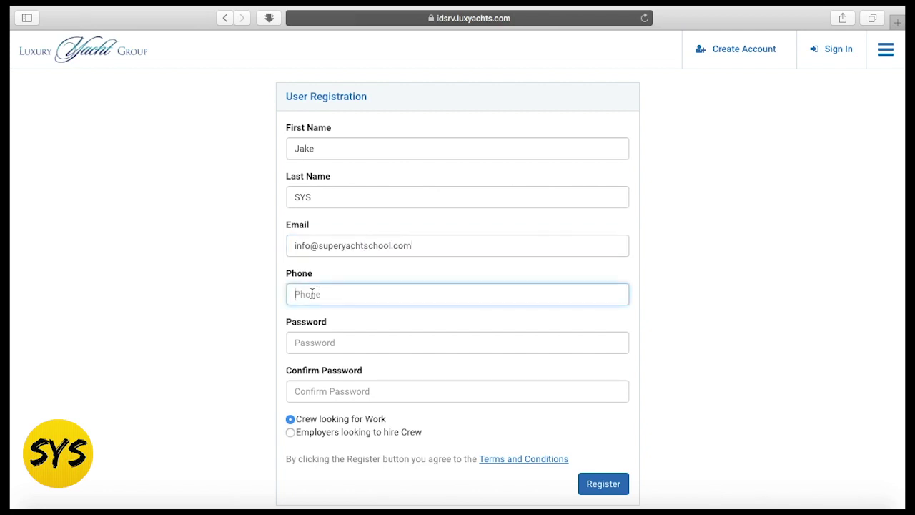
click(326, 273)
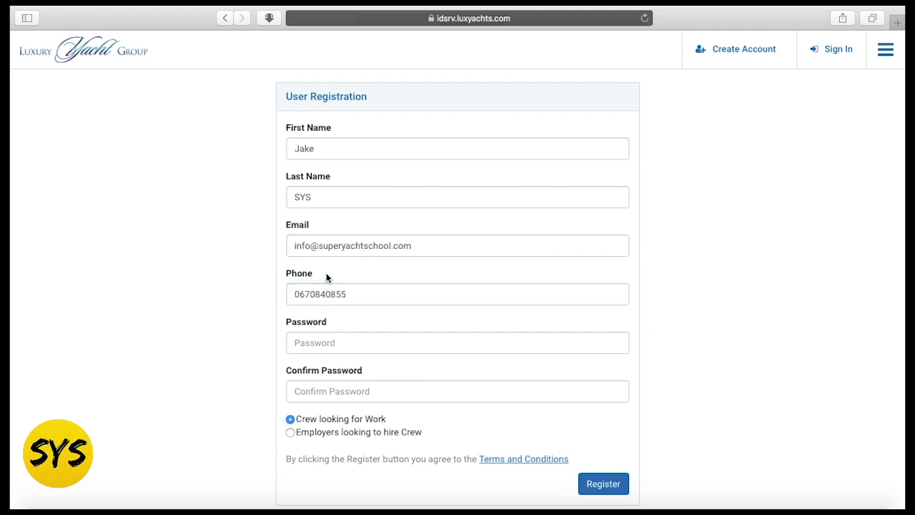
click(384, 335)
text(••)
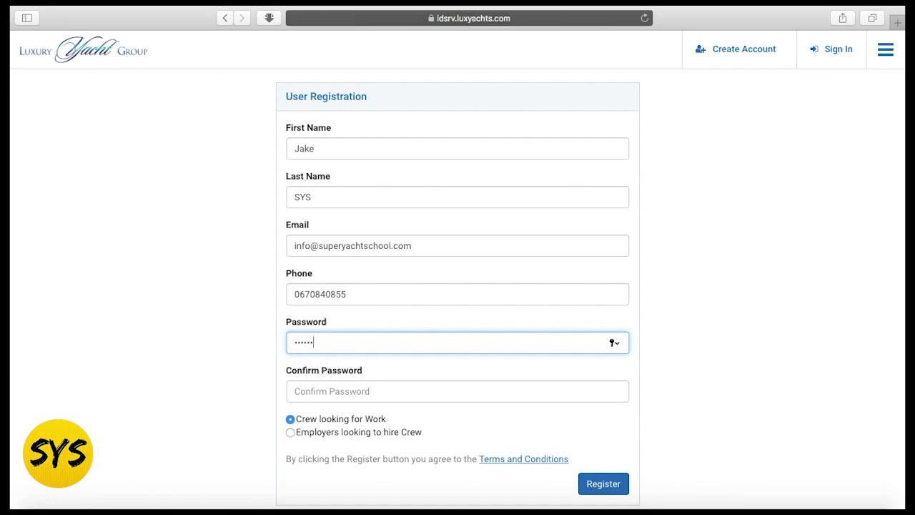
click(365, 386)
text(•)
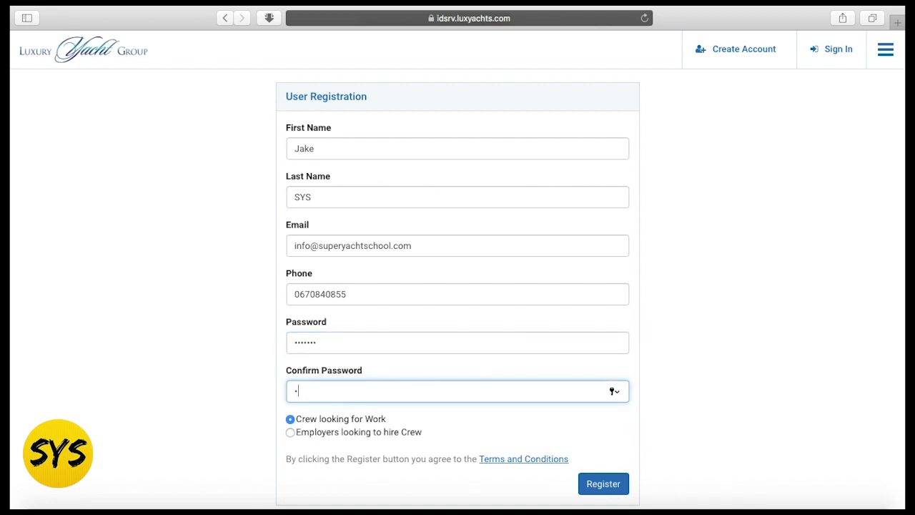
scroll(402, 433, down, 3)
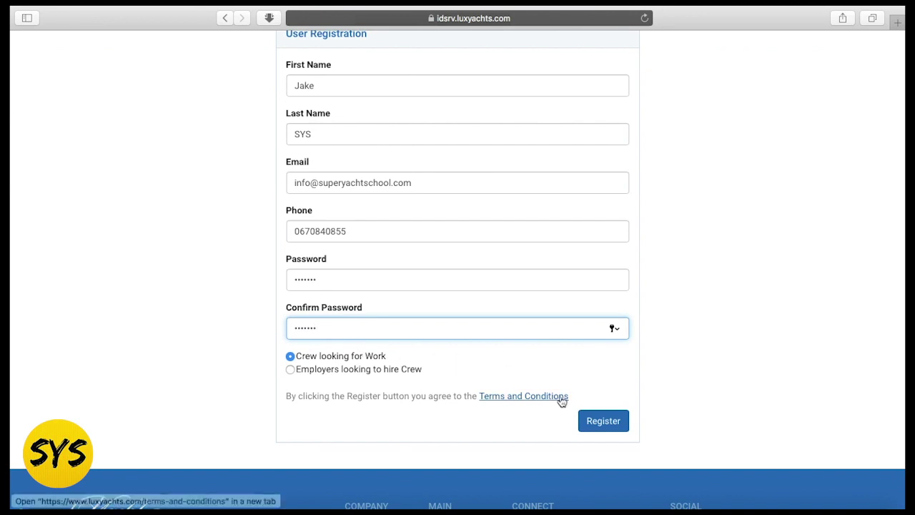
- Submit the crew registration, then pick the Deck department and Deckhand position
click(616, 423)
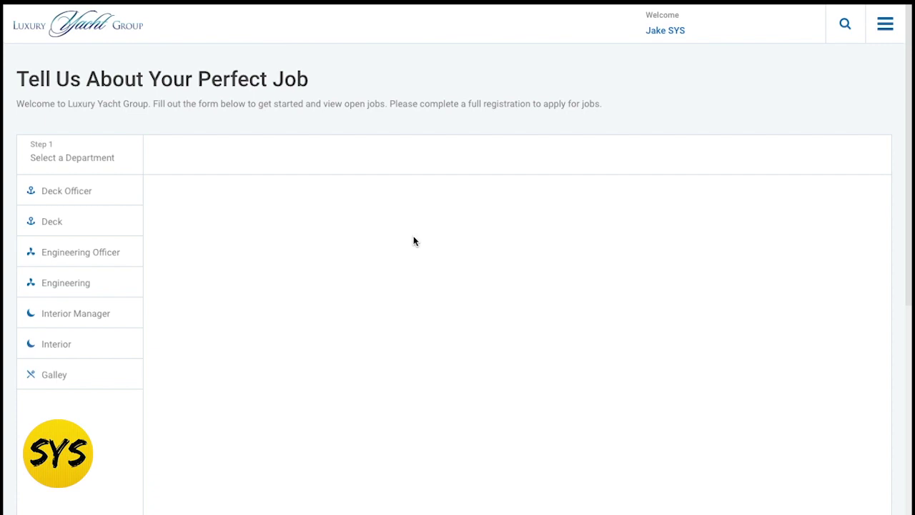
scroll(386, 223, down, 1)
scroll(386, 223, up, 1)
click(65, 227)
scroll(317, 268, down, 1)
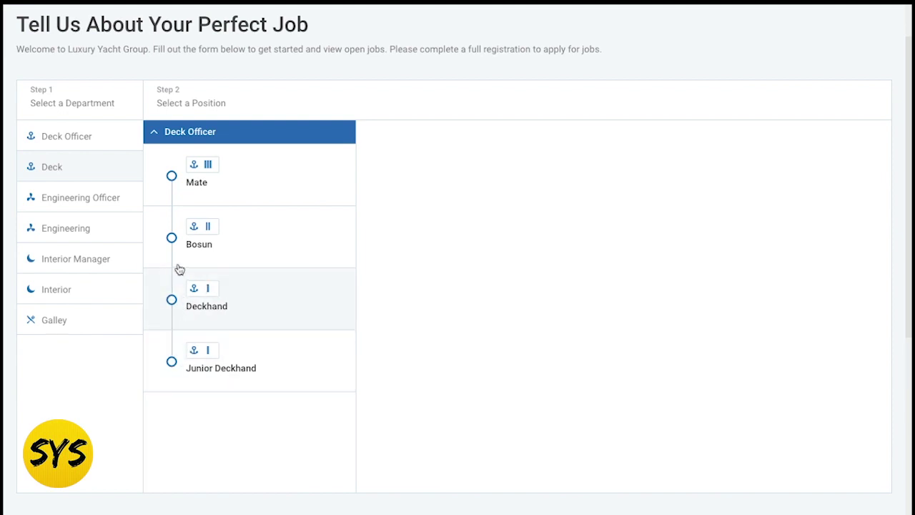
click(172, 300)
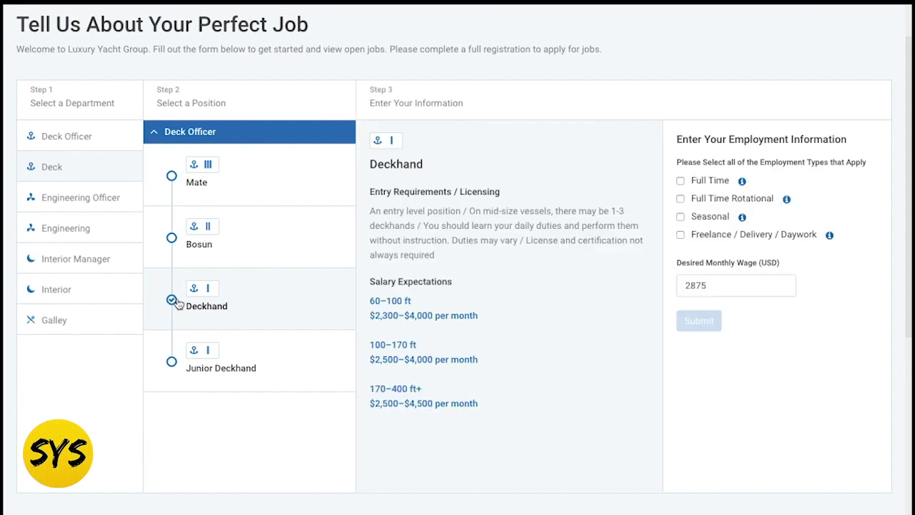
- Choose Full Time employment and submit the Deckhand job preferences
scroll(528, 337, down, 1)
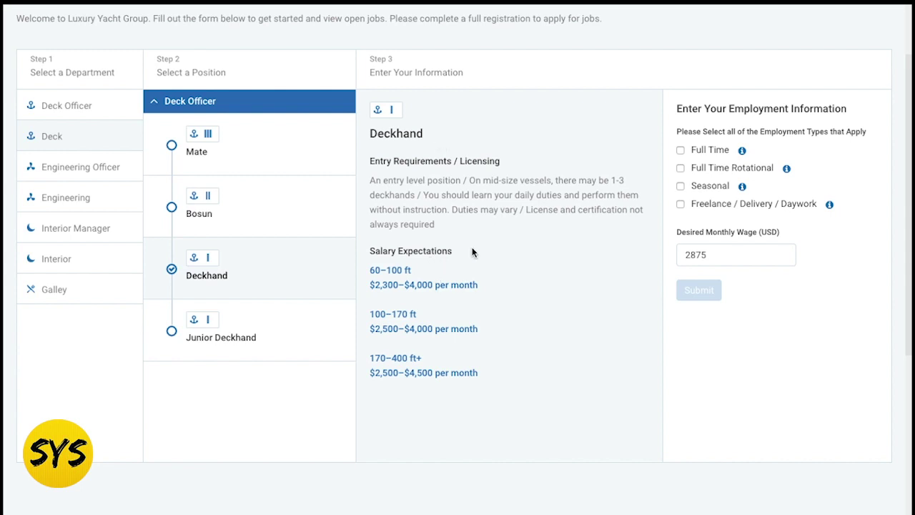
scroll(475, 271, up, 1)
scroll(672, 174, down, 1)
scroll(691, 157, down, 1)
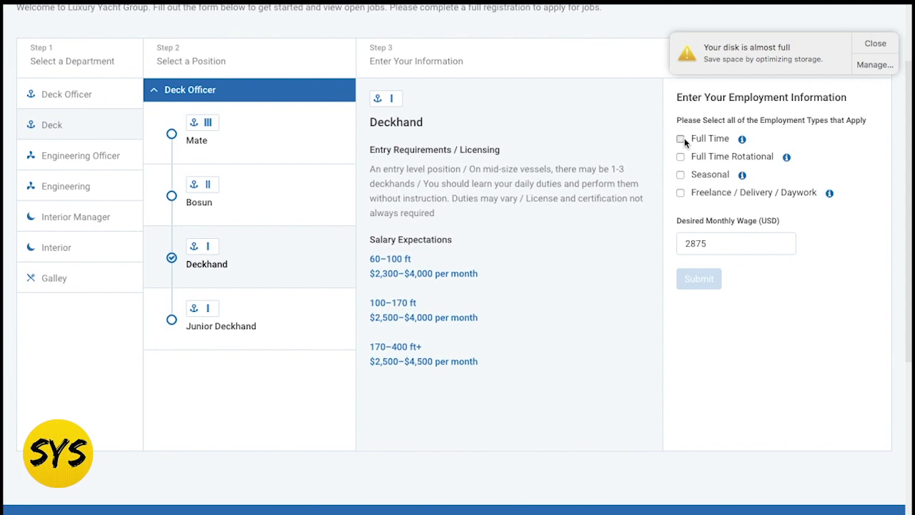
click(681, 139)
click(875, 43)
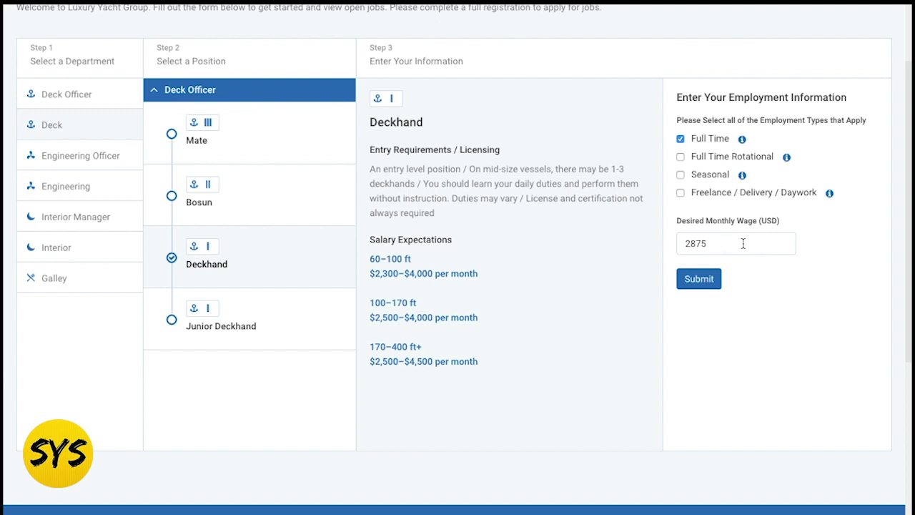
click(703, 282)
- Submit the Deckhand job preferences and look over the new Information page
click(702, 283)
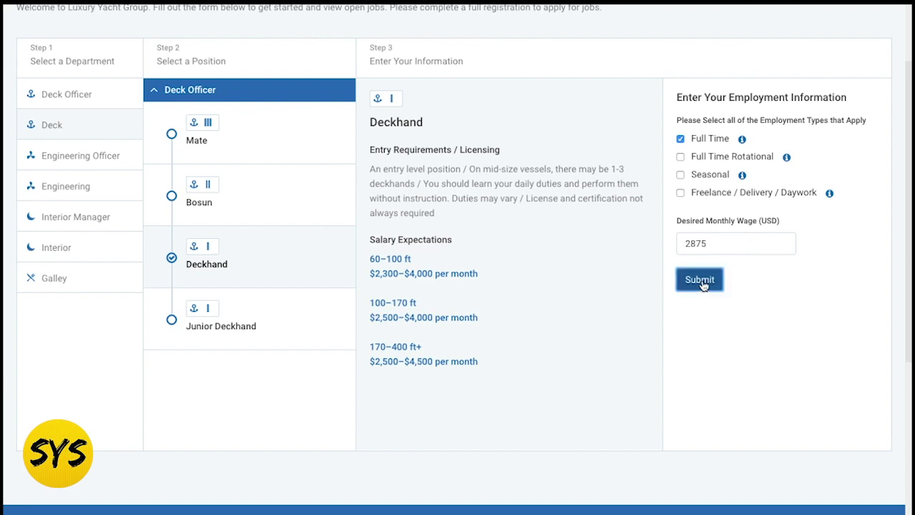
scroll(702, 283, up, 8)
scroll(702, 284, up, 4)
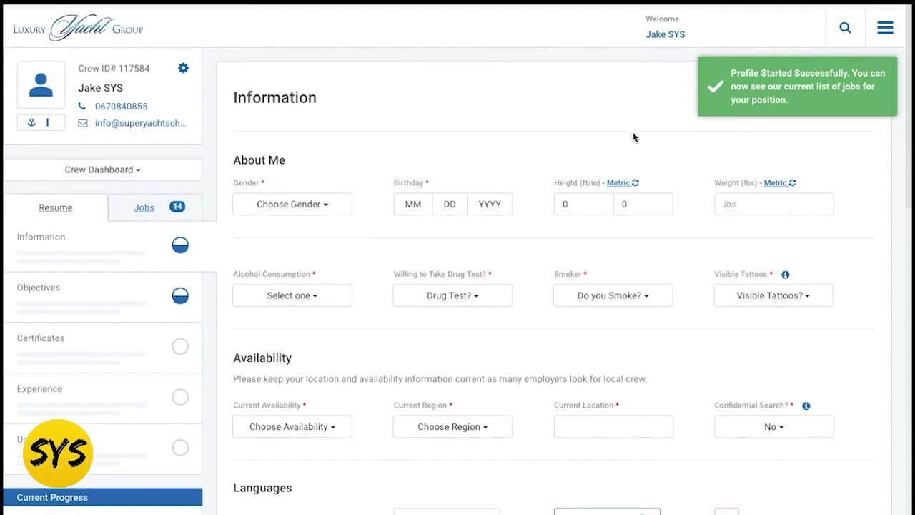
scroll(449, 159, down, 1)
scroll(449, 160, up, 1)
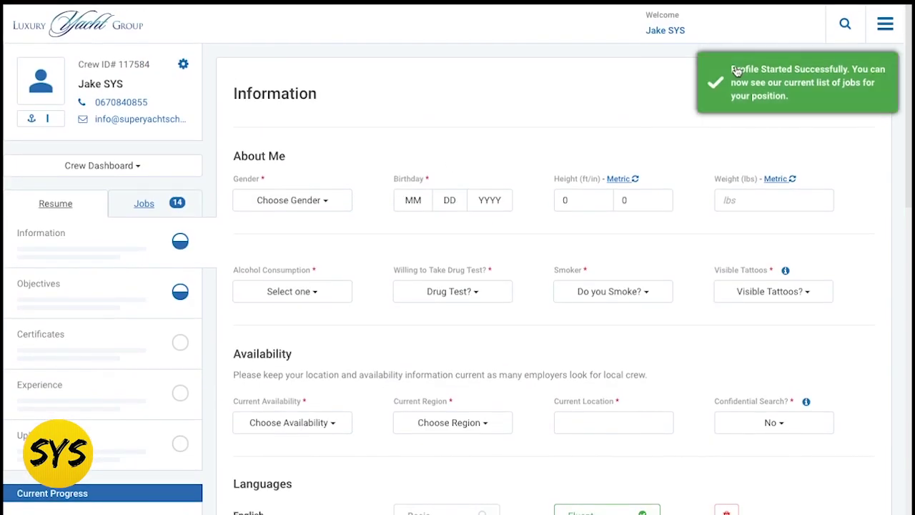
drag(723, 83, 788, 83)
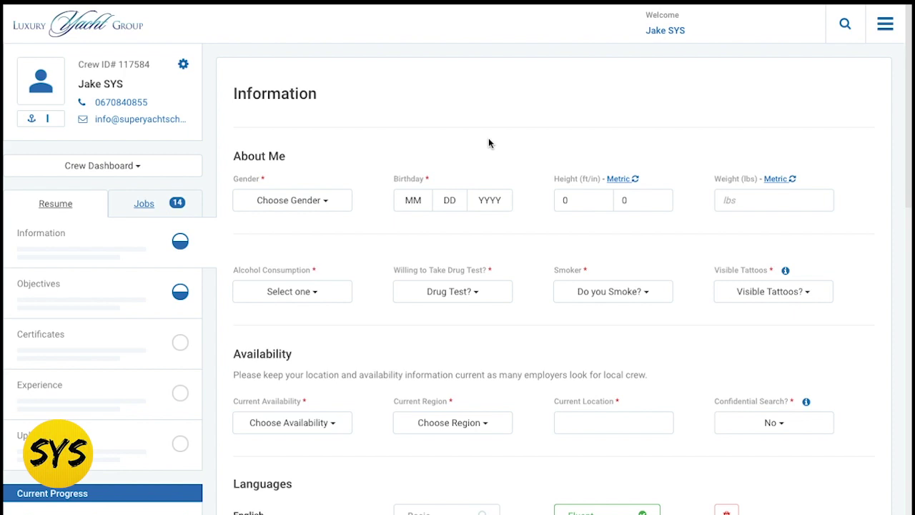
scroll(164, 208, down, 2)
scroll(208, 200, up, 2)
scroll(444, 228, down, 1)
scroll(443, 228, up, 1)
scroll(407, 214, down, 1)
scroll(390, 208, up, 1)
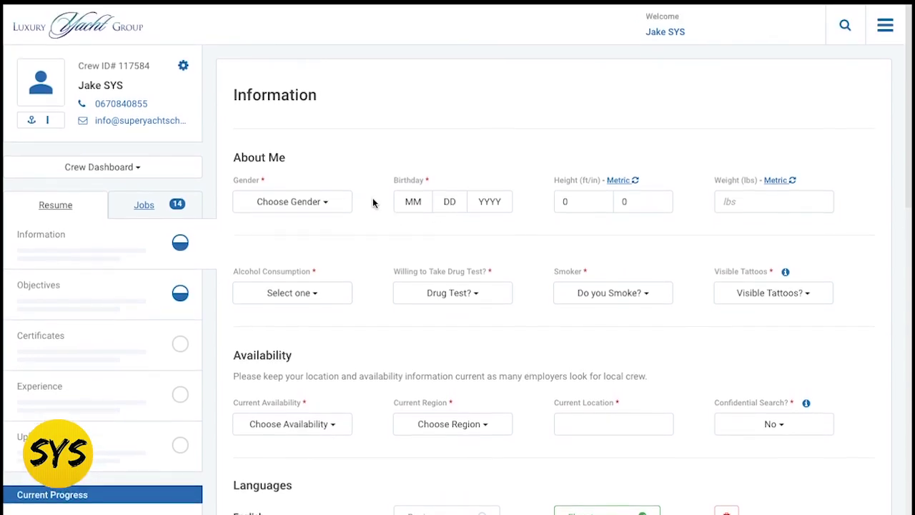
- Set the About Me gender to Male, leaving alcohol consumption unanswered
click(328, 200)
click(311, 242)
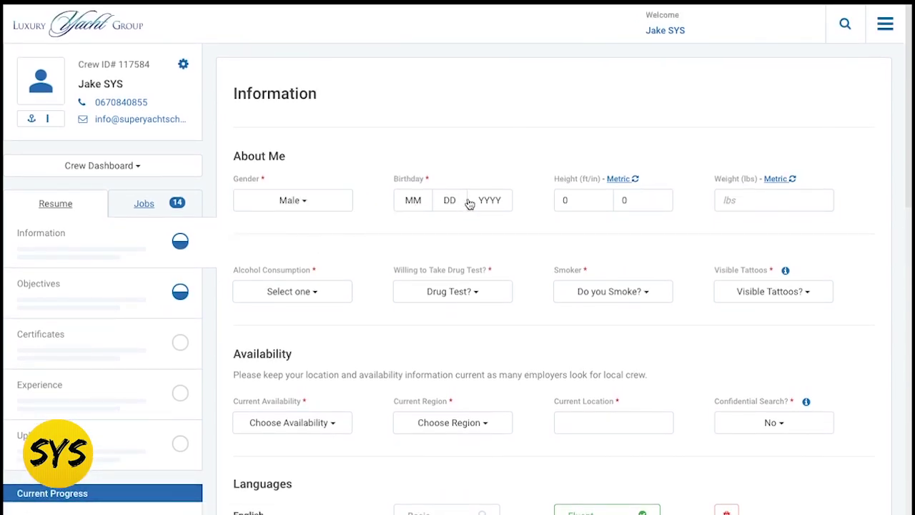
scroll(576, 223, down, 1)
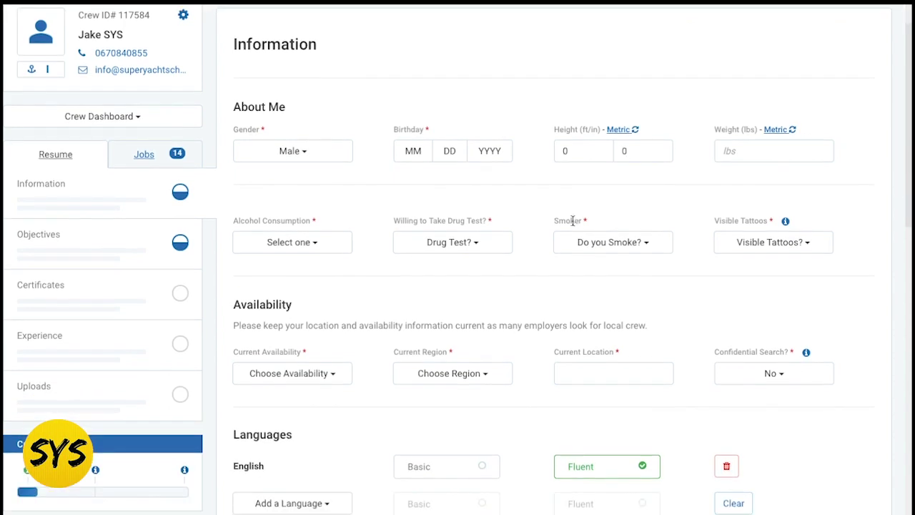
click(340, 251)
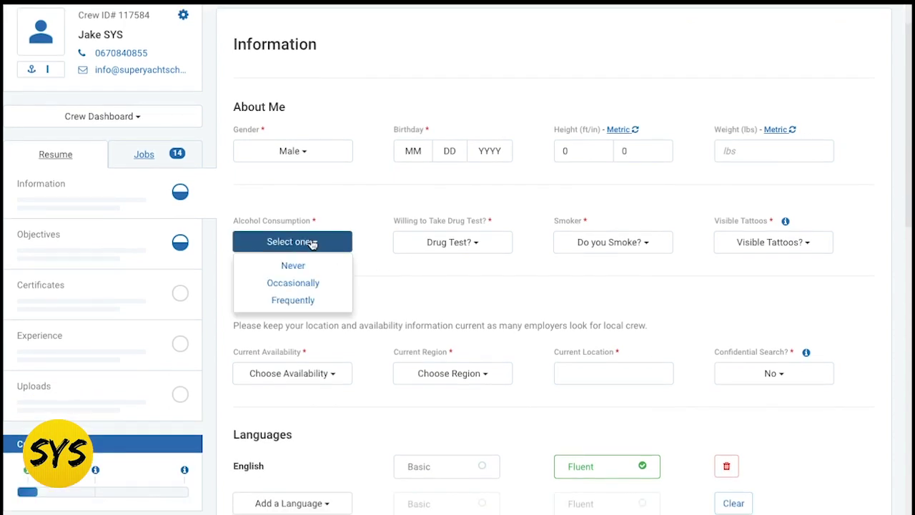
scroll(304, 297, down, 1)
scroll(311, 236, up, 1)
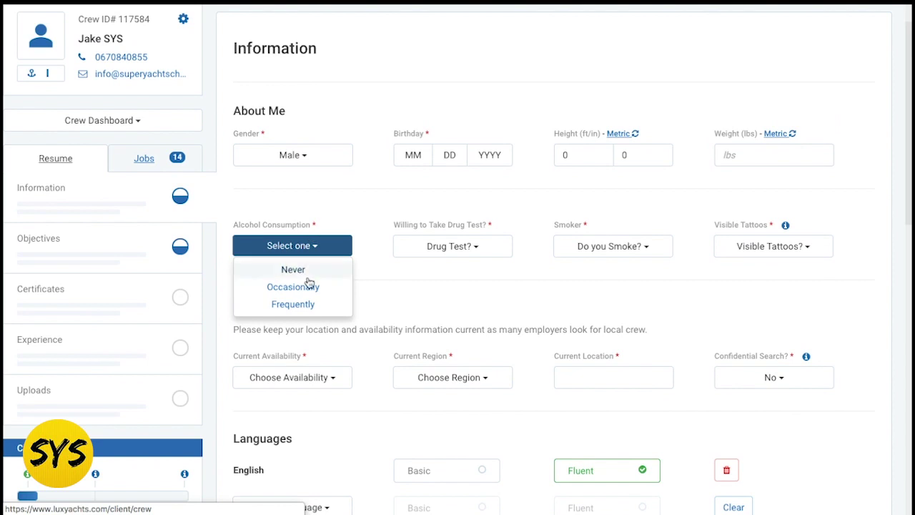
click(370, 310)
- Check the drug test and current availability options without choosing any, reviewing the whole page
click(473, 250)
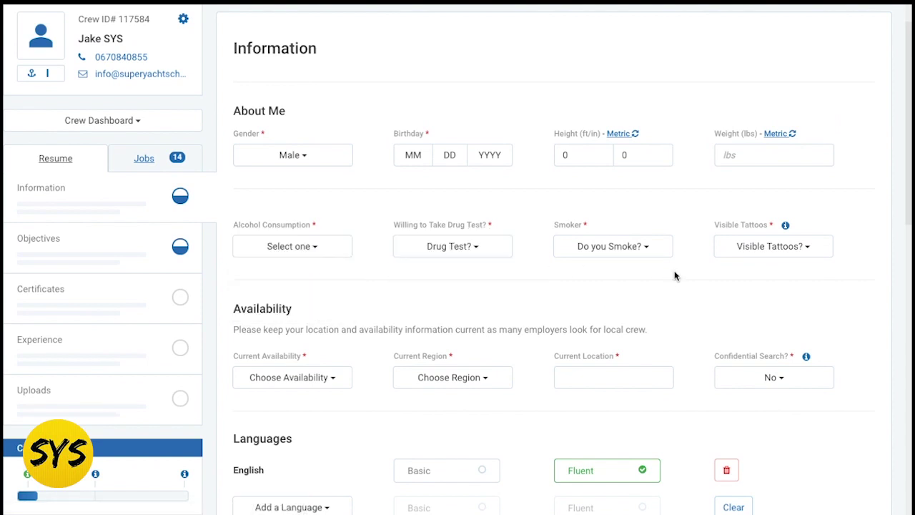
scroll(604, 307, down, 2)
scroll(462, 293, down, 2)
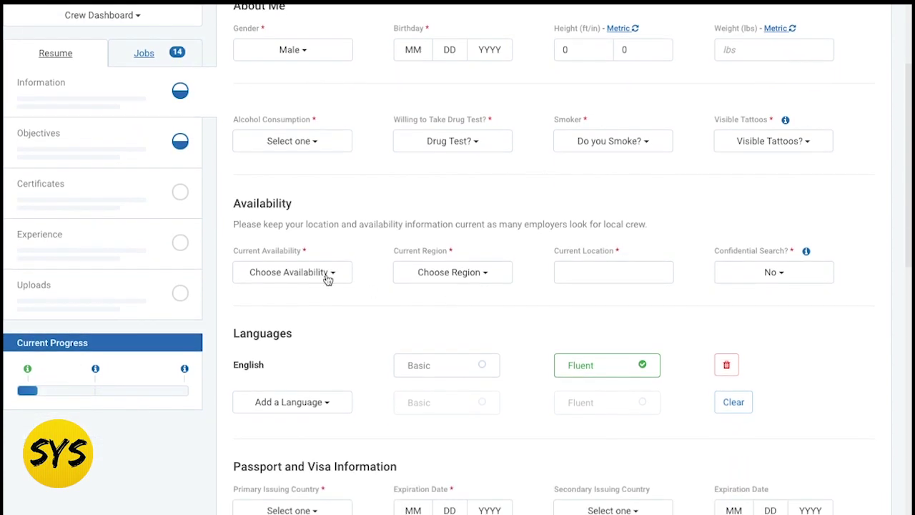
click(327, 274)
click(361, 274)
scroll(362, 274, down, 1)
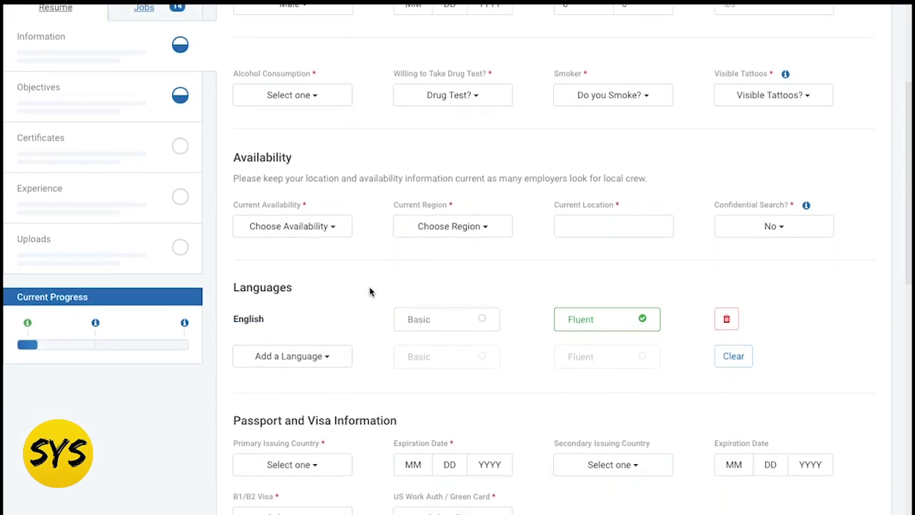
scroll(336, 275, down, 3)
scroll(355, 324, down, 5)
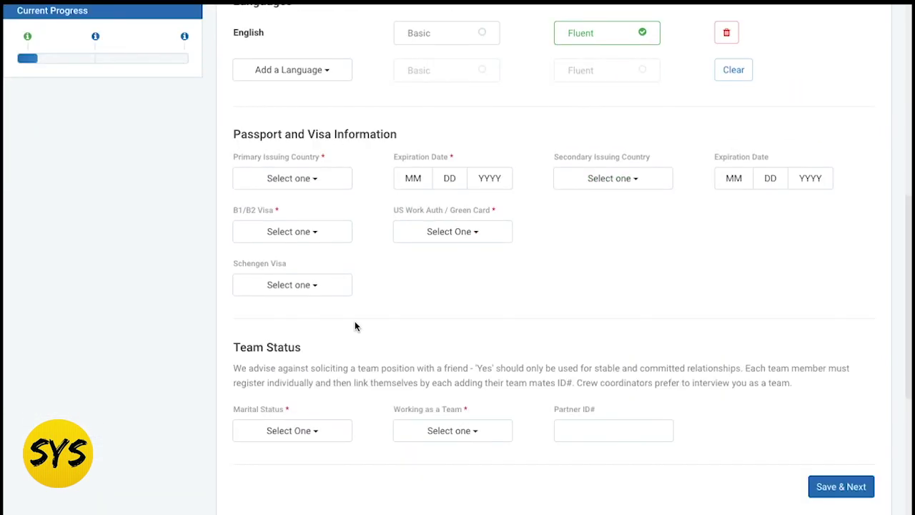
scroll(351, 309, down, 1)
scroll(351, 308, up, 10)
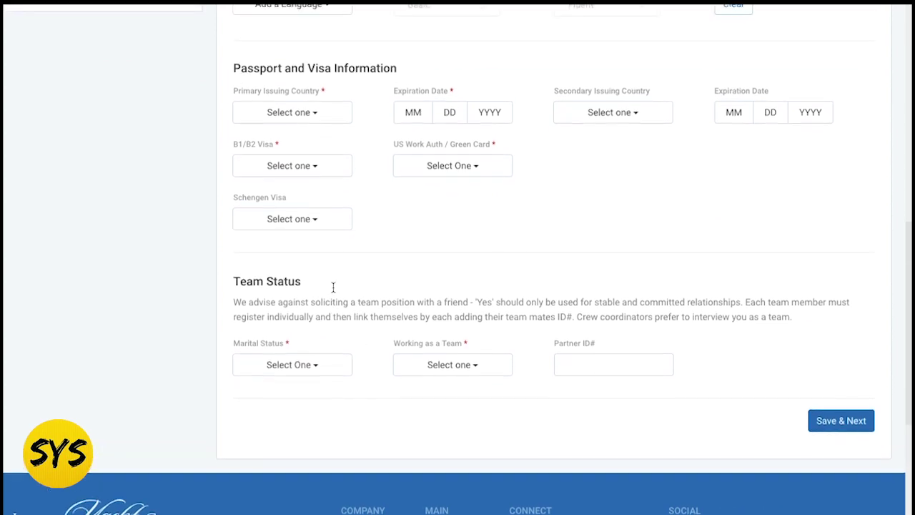
scroll(352, 204, up, 3)
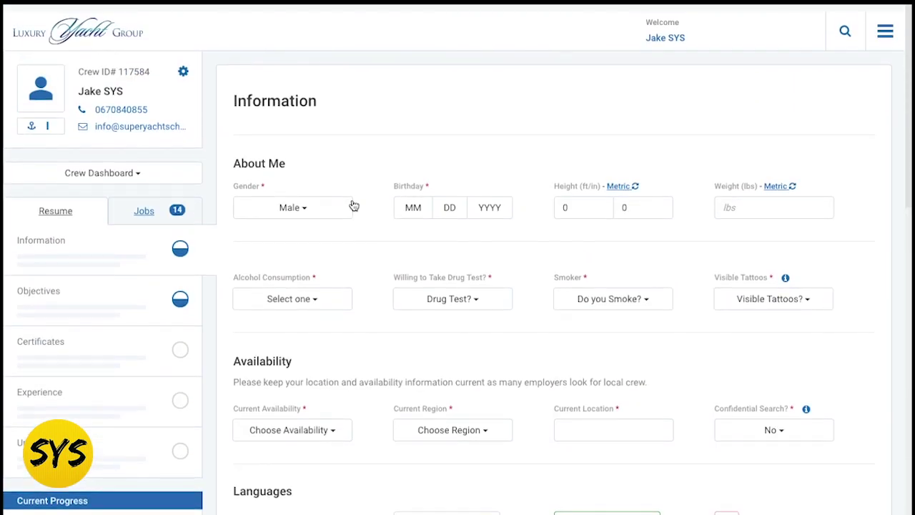
scroll(364, 210, down, 2)
scroll(366, 207, up, 2)
scroll(379, 241, up, 1)
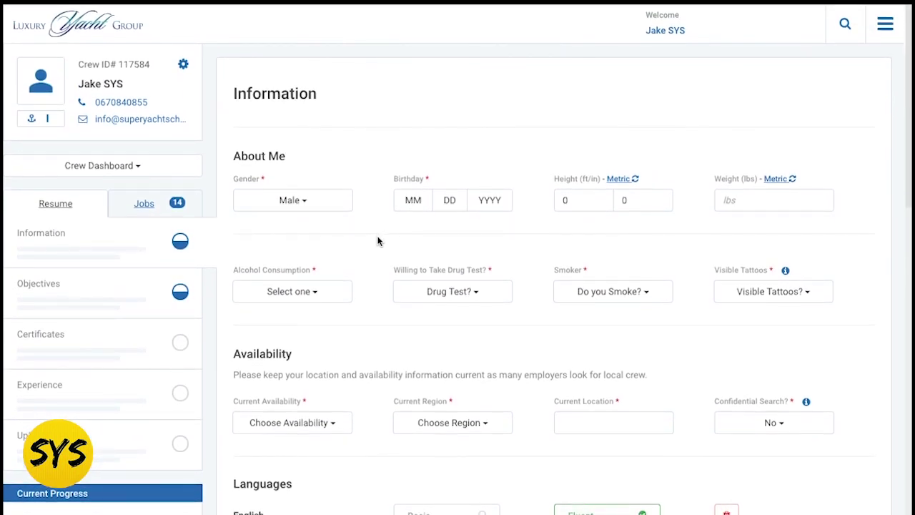
scroll(378, 241, down, 5)
scroll(58, 282, up, 3)
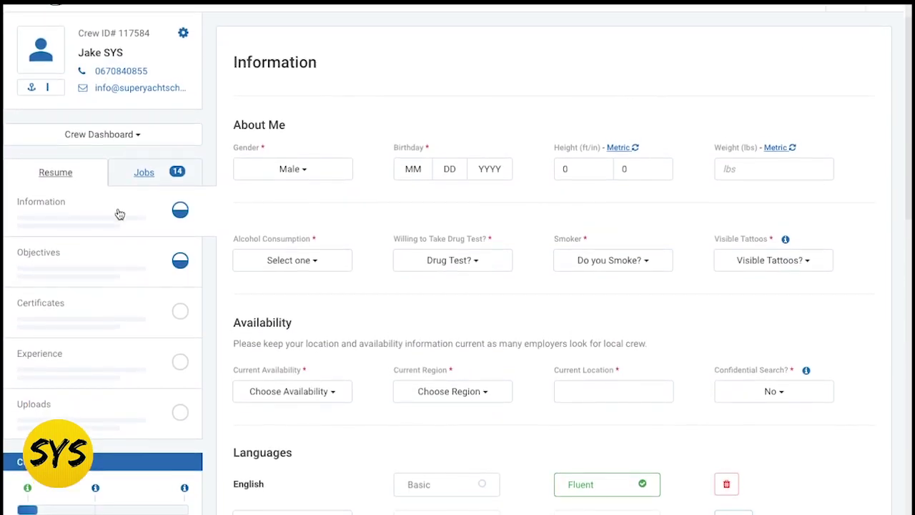
- Scroll through the Objectives section, then bring up the Add Certificate form from Certificates
click(112, 271)
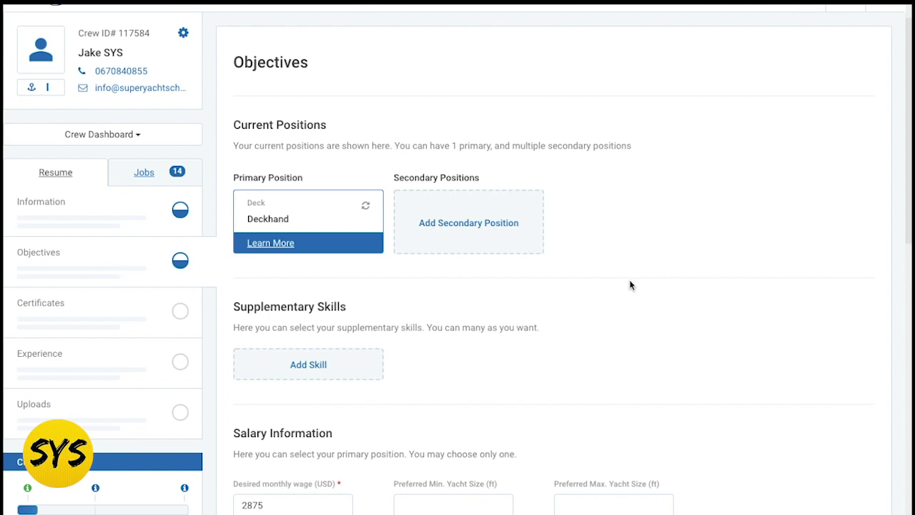
scroll(630, 285, down, 3)
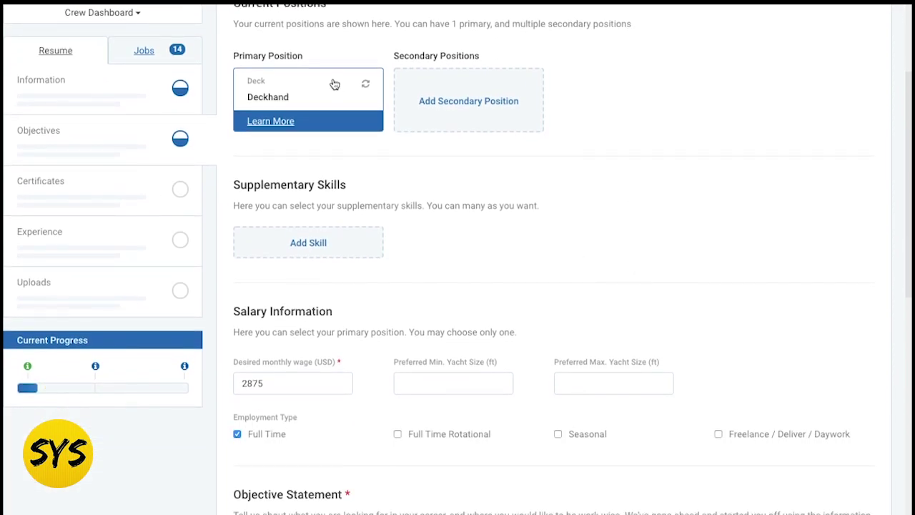
scroll(333, 82, up, 3)
scroll(548, 280, down, 2)
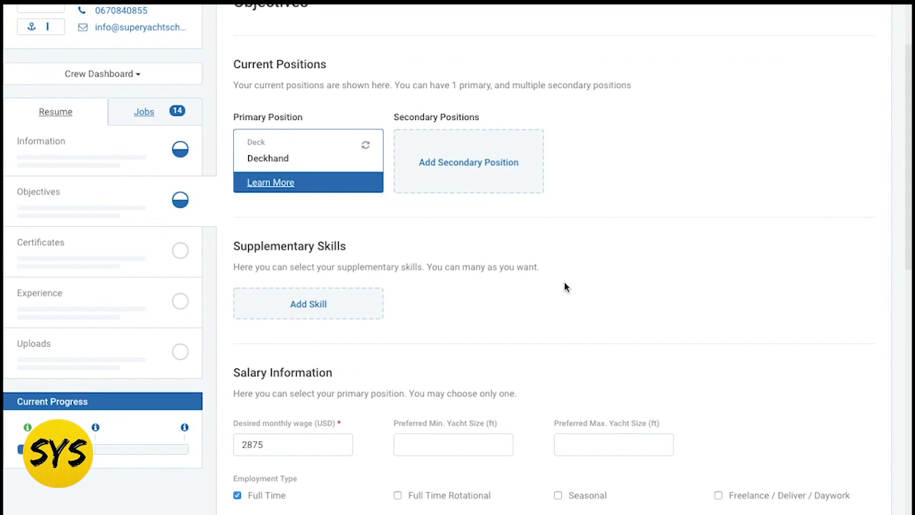
scroll(564, 287, down, 6)
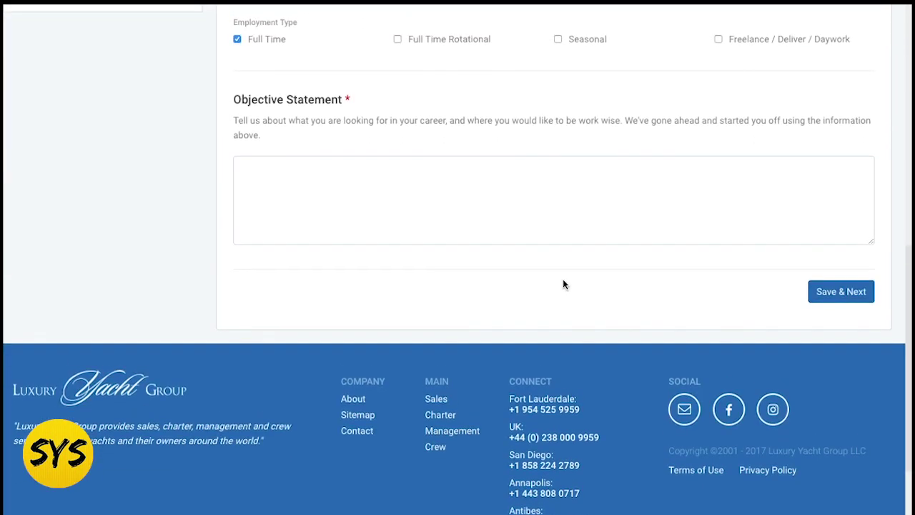
scroll(410, 197, up, 1)
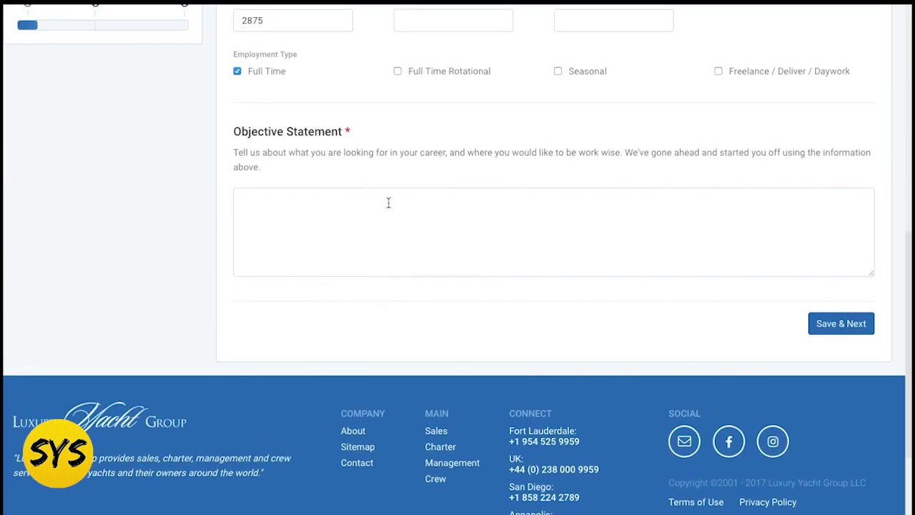
scroll(388, 203, up, 6)
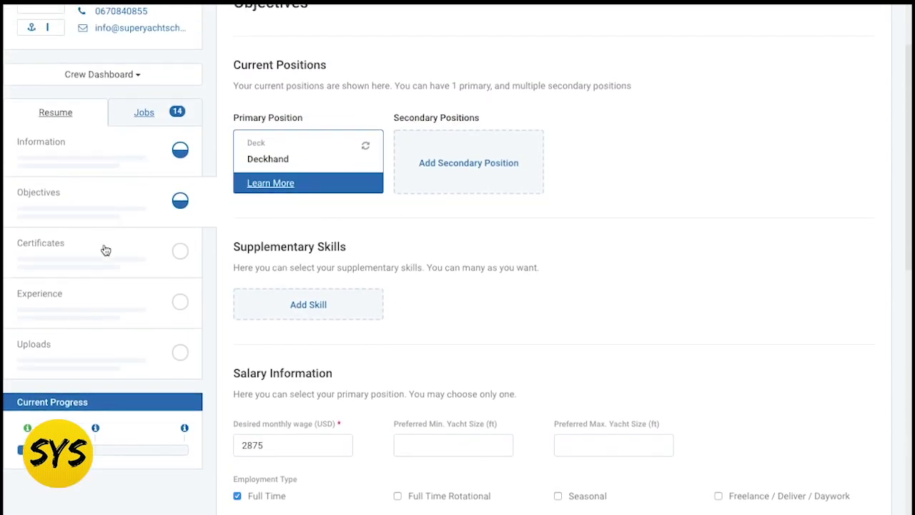
click(90, 255)
- Look over the empty Add Certificate form, then go to the Add New Experience page
scroll(402, 329, up, 1)
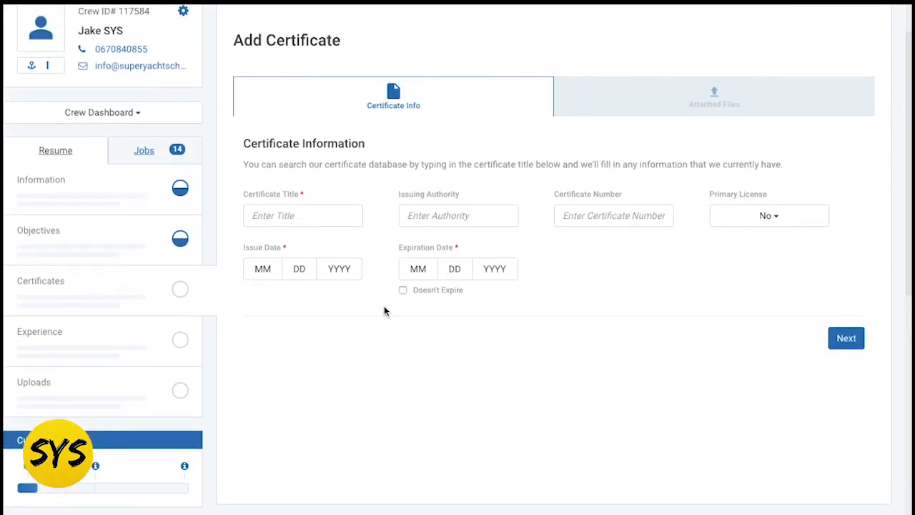
scroll(457, 243, down, 1)
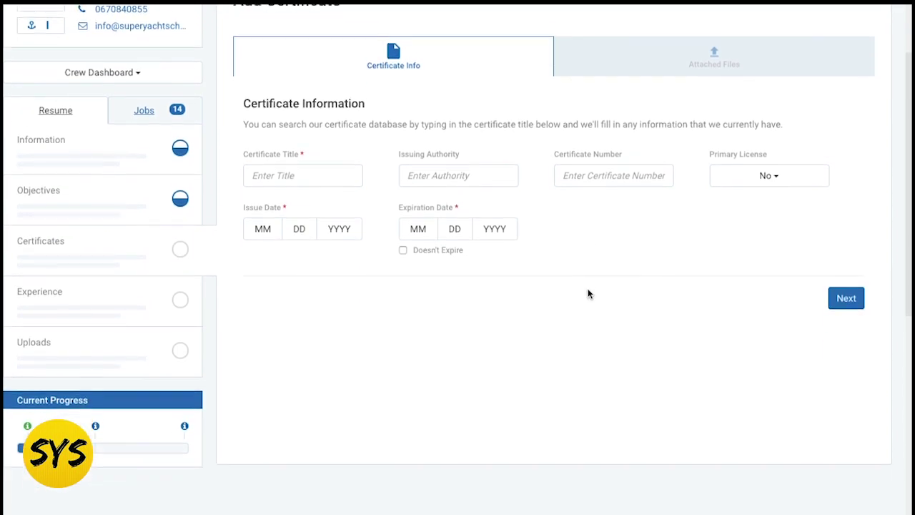
scroll(721, 74, up, 1)
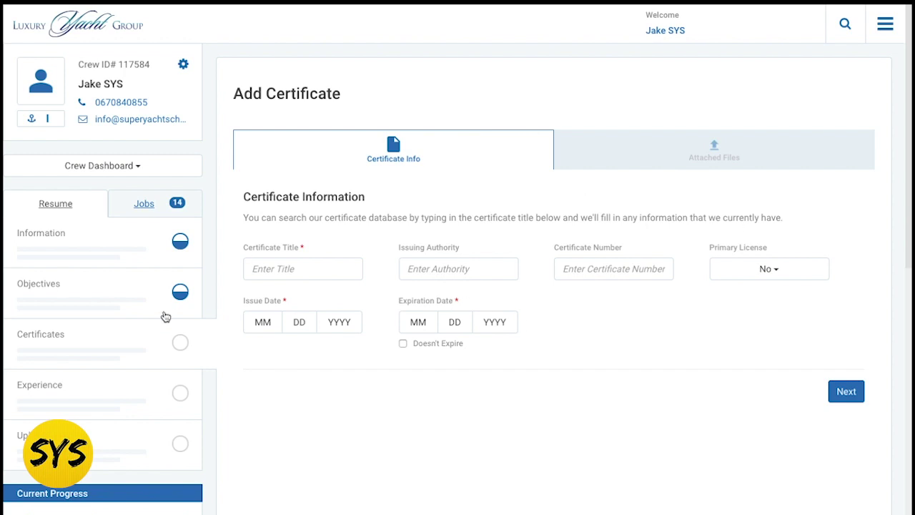
scroll(587, 356, down, 1)
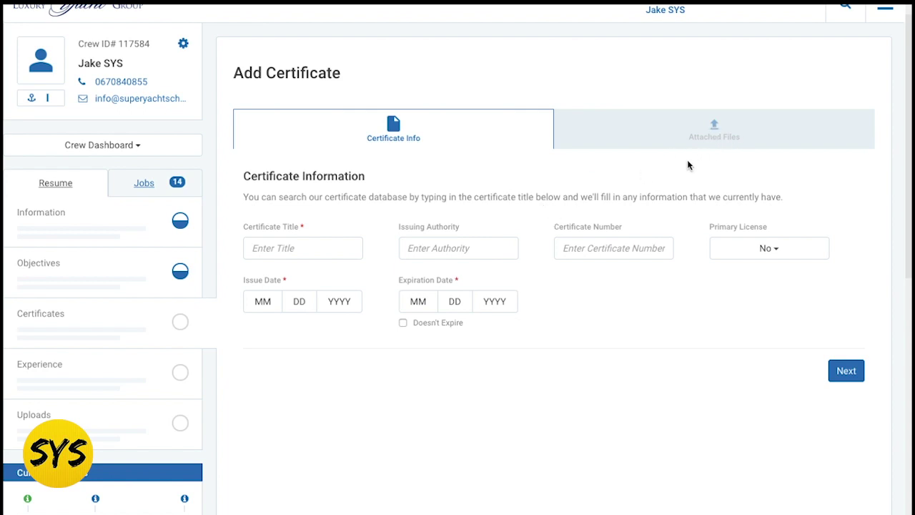
scroll(339, 237, down, 2)
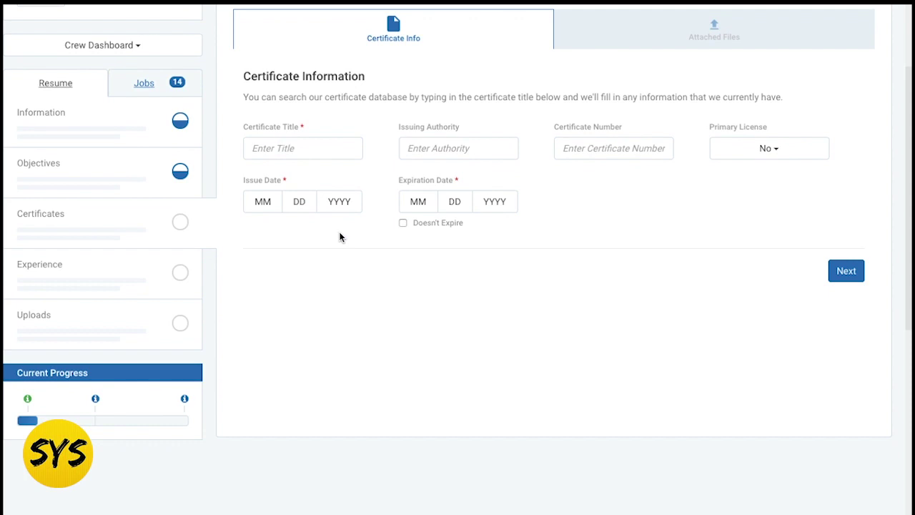
click(94, 272)
- Go from Add New Experience to Uploads and scroll over its required and supporting files
scroll(313, 248, up, 2)
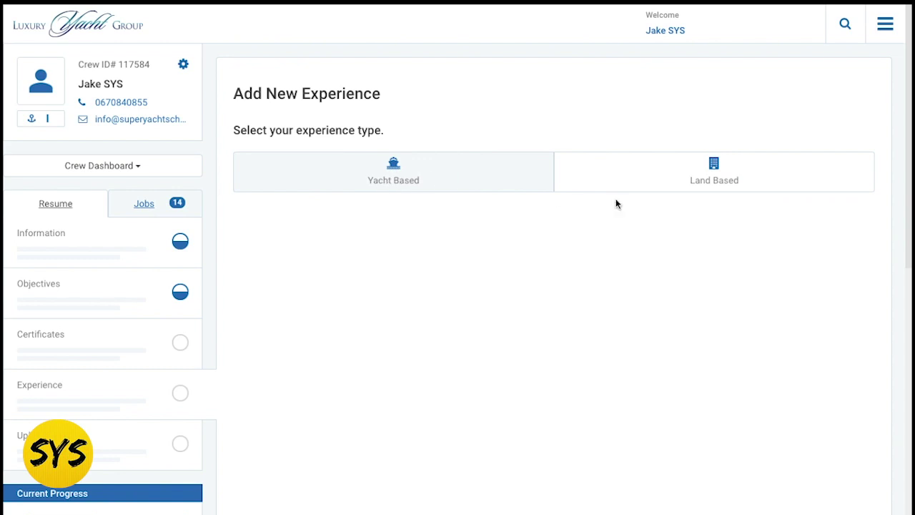
scroll(443, 337, down, 2)
click(117, 321)
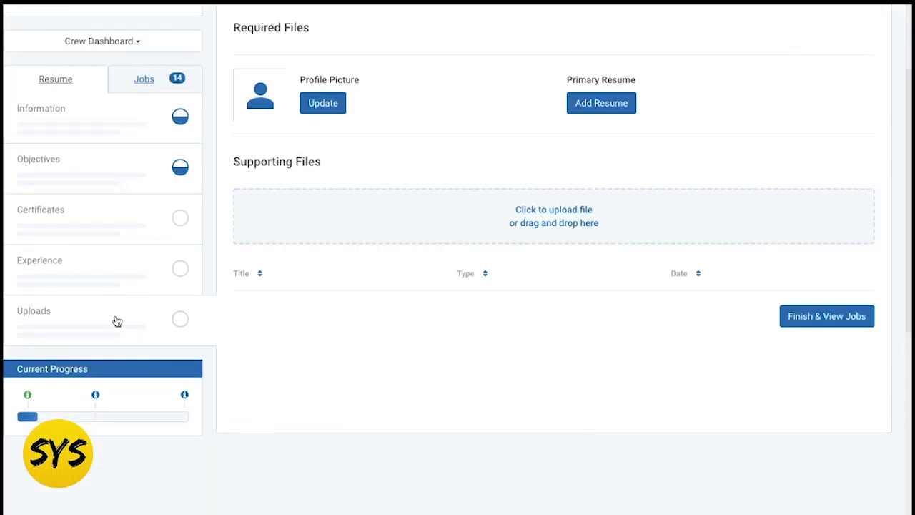
scroll(258, 281, up, 2)
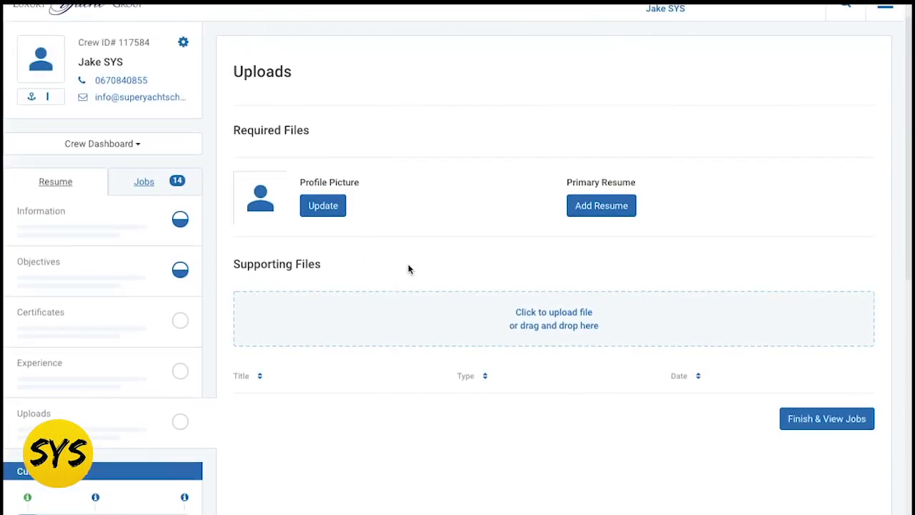
scroll(500, 271, up, 1)
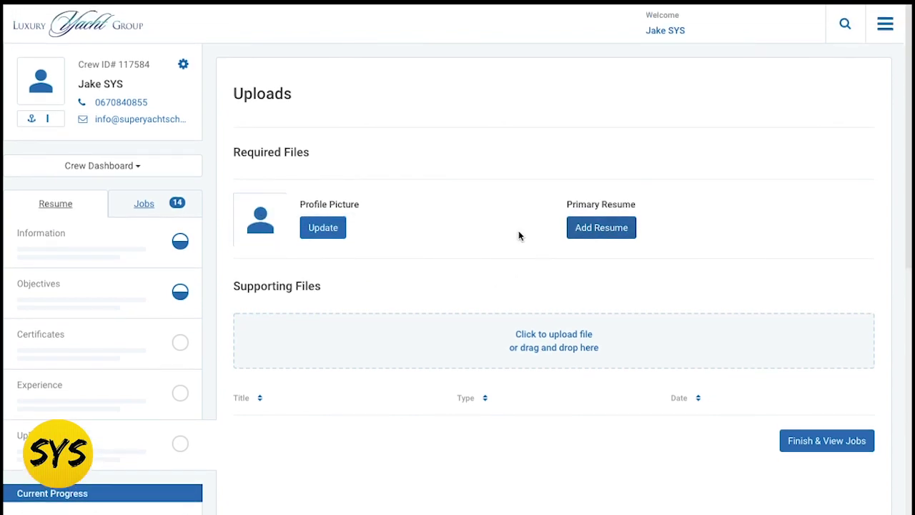
scroll(519, 236, down, 2)
scroll(519, 231, up, 2)
scroll(518, 231, down, 1)
scroll(519, 230, up, 1)
- Show the Jobs for Review list of recommended Deckhand positions and scroll through it
click(147, 209)
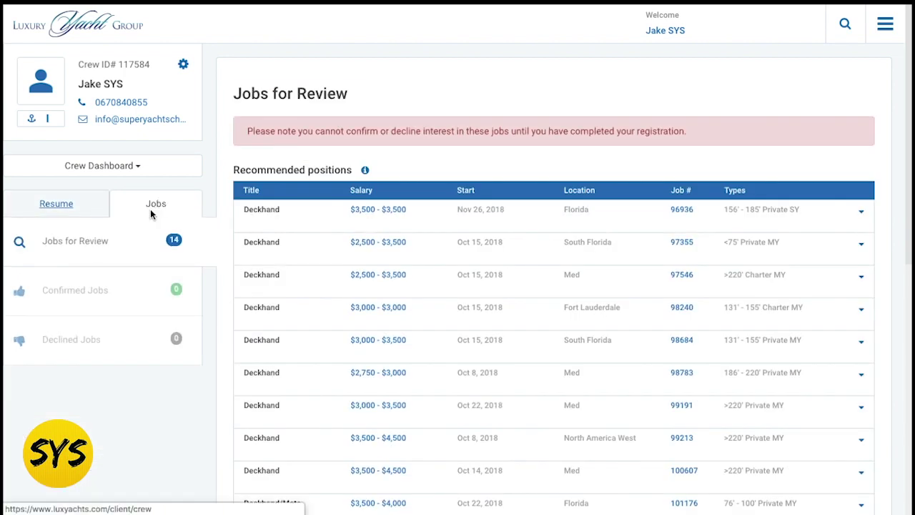
scroll(564, 253, down, 1)
scroll(564, 253, up, 1)
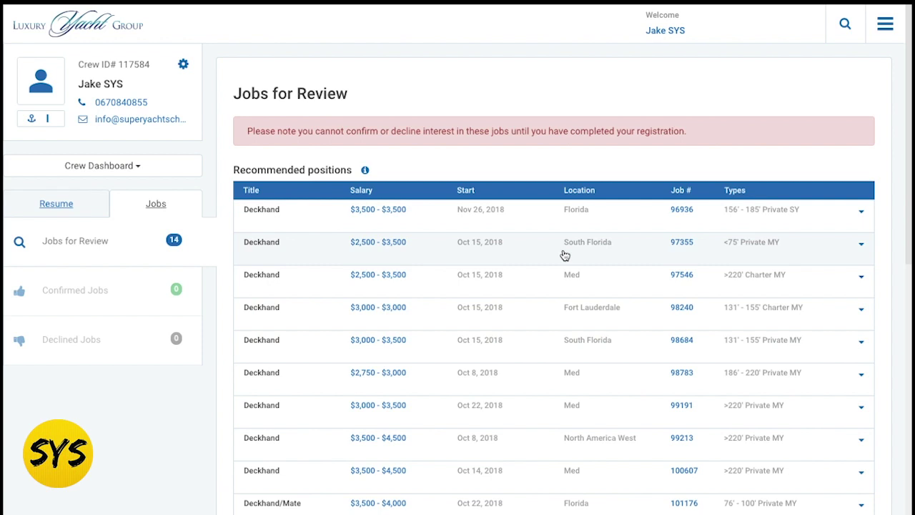
scroll(564, 253, down, 1)
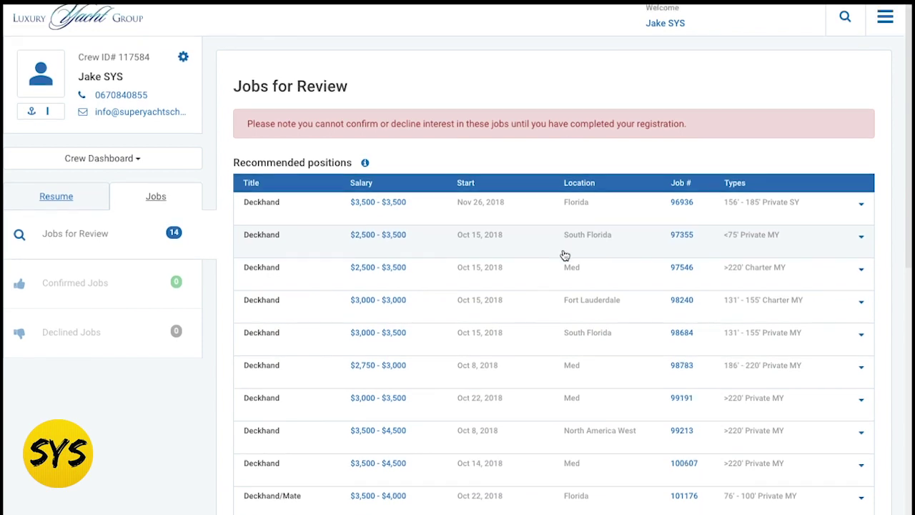
- Expand job 96936 to read its 60 meter private S/Y description
click(861, 207)
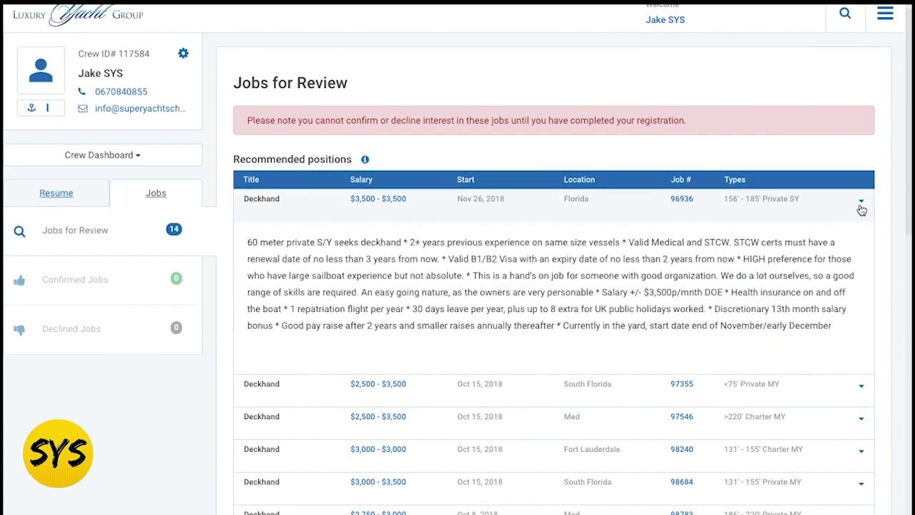
click(861, 207)
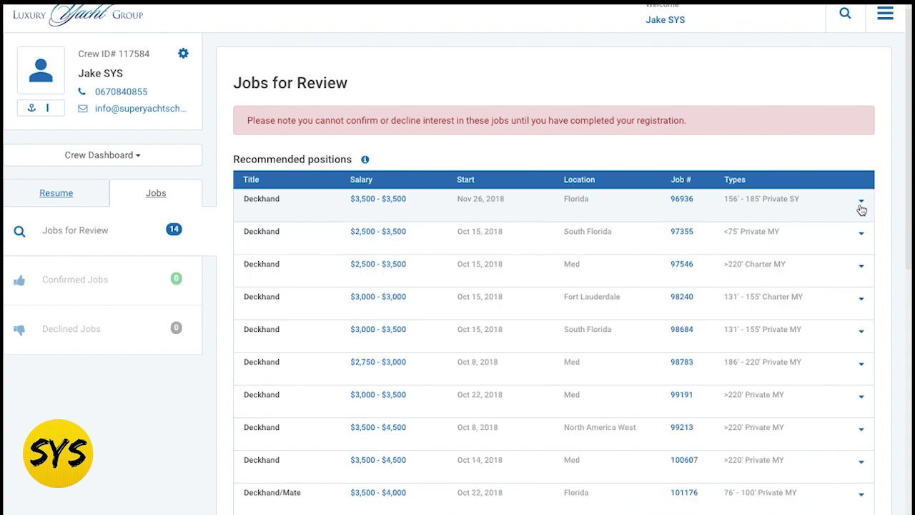
scroll(861, 210, up, 1)
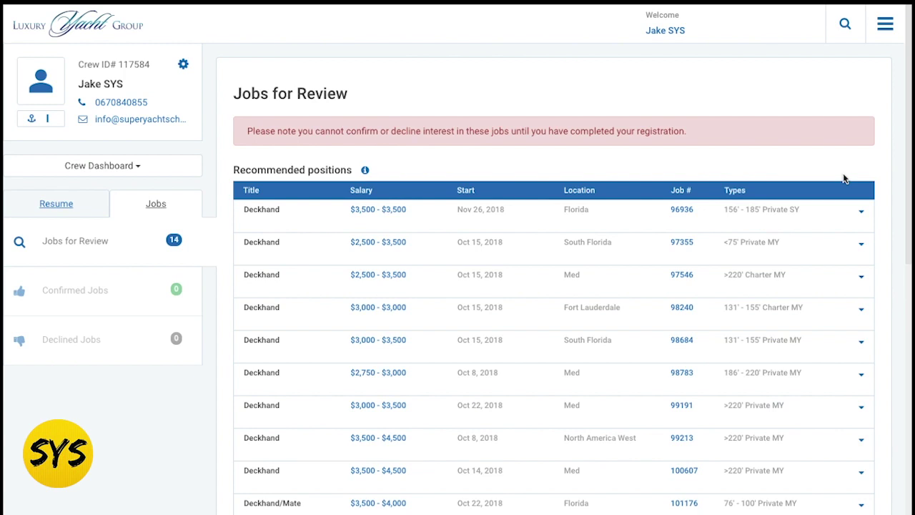
scroll(843, 178, down, 2)
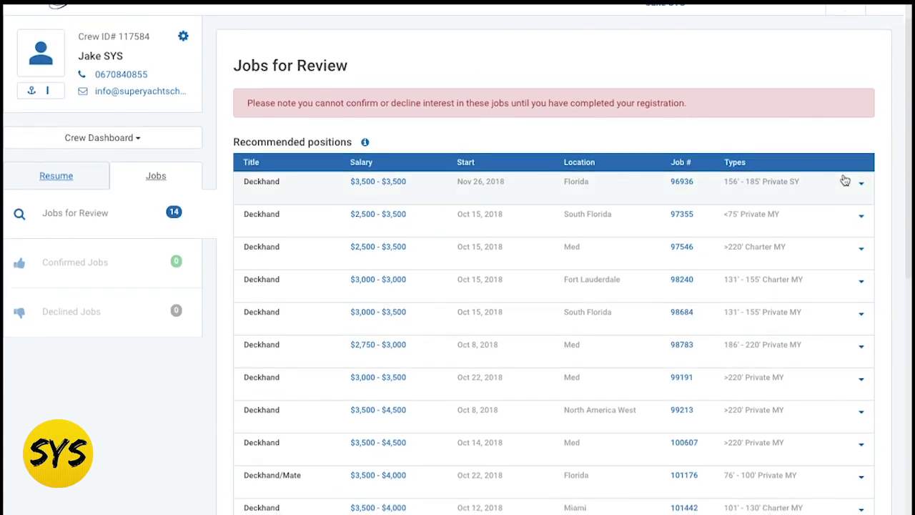
click(830, 158)
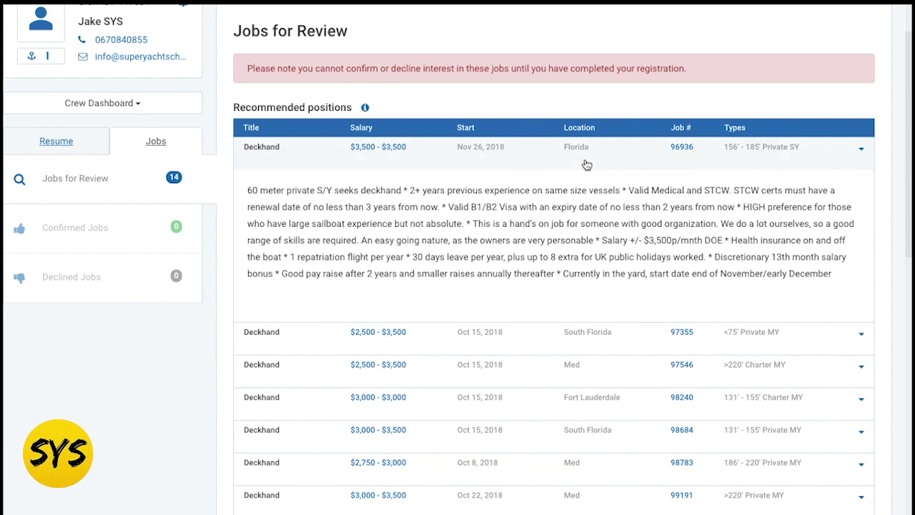
scroll(426, 199, down, 1)
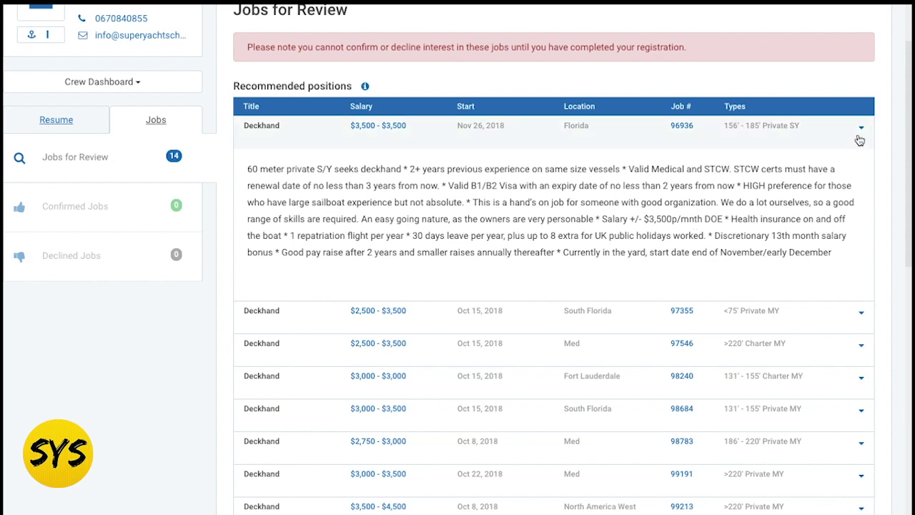
- Collapse job 96936, then read and collapse the descriptions of jobs 97355 and 97546
click(858, 137)
click(859, 164)
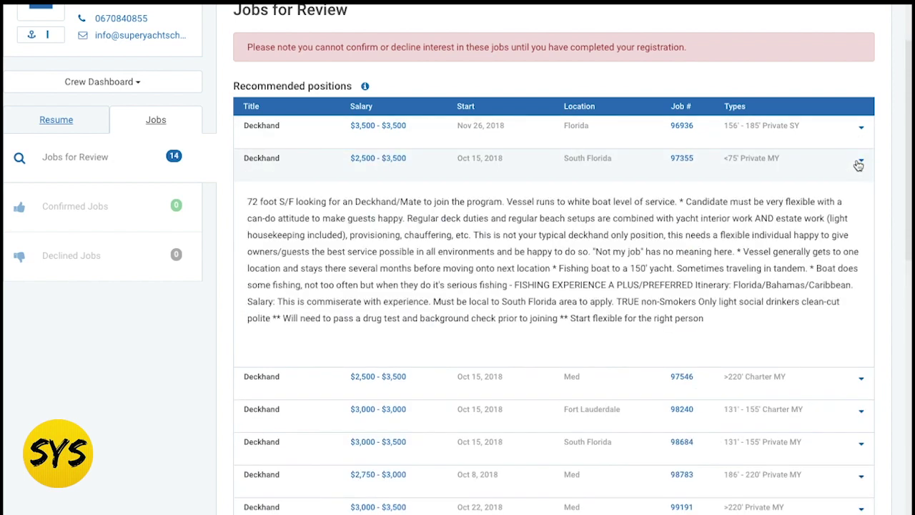
click(859, 164)
click(857, 198)
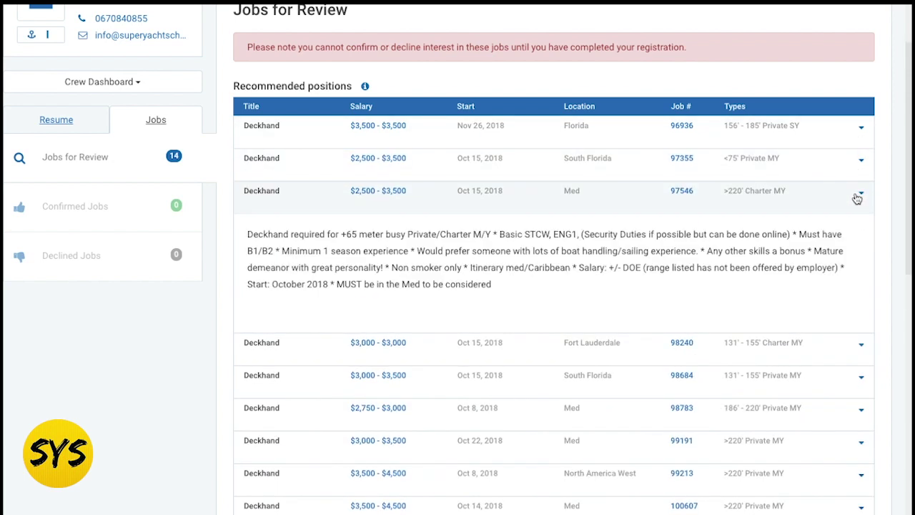
click(857, 198)
click(858, 198)
click(857, 201)
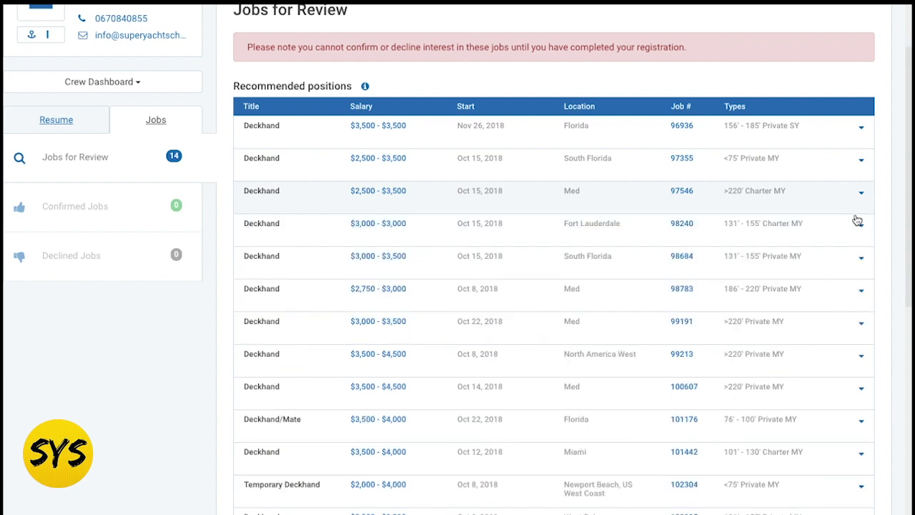
- Read and collapse jobs 98240 and 98684, then scroll to the list end and back
click(857, 228)
scroll(855, 222, down, 1)
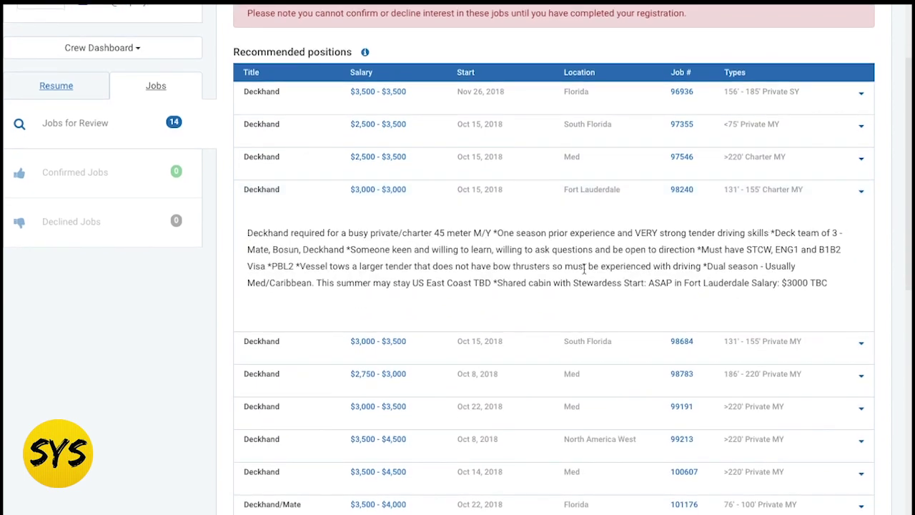
click(802, 189)
click(802, 220)
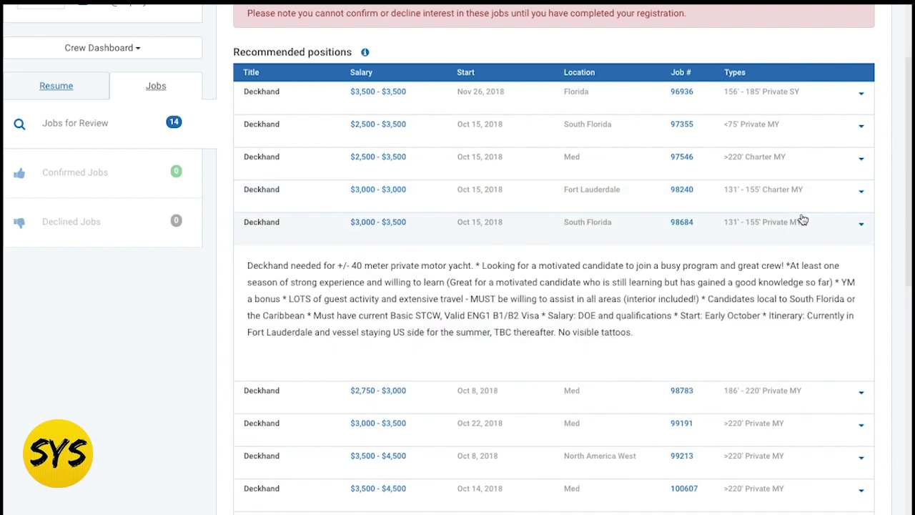
click(802, 220)
scroll(724, 249, down, 3)
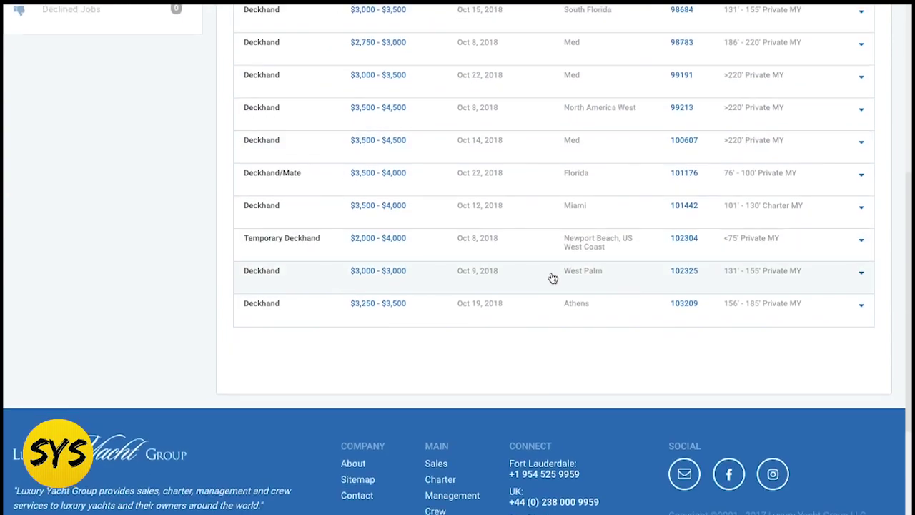
scroll(529, 126, up, 5)
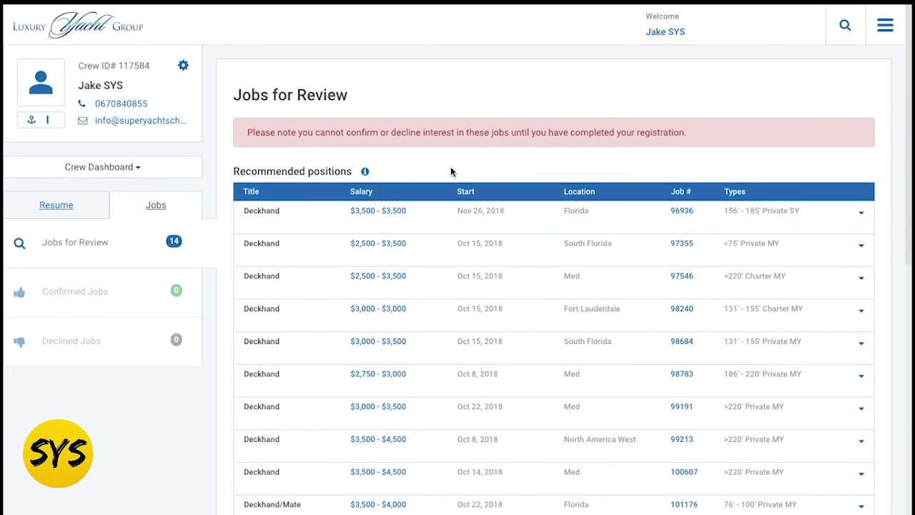
scroll(465, 100, up, 1)
scroll(473, 65, down, 1)
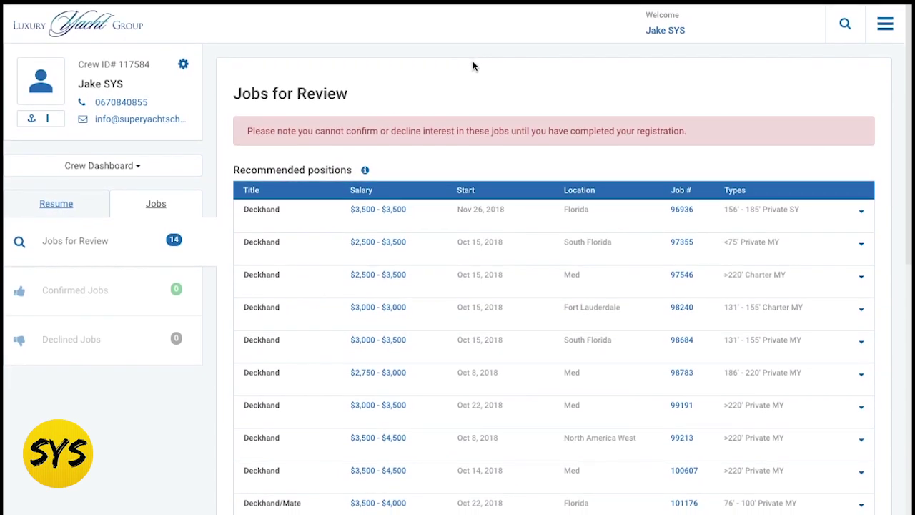